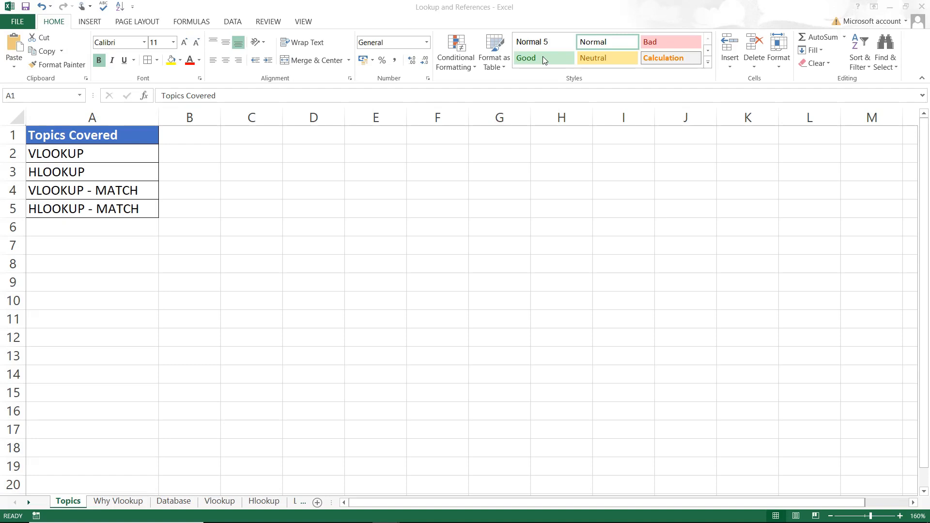
Step: On the Why Vlookup sheet, clear the employee details from both Table2 grids, cells K3:O12 and K18:O23
left_click(130, 501)
left_click(131, 502)
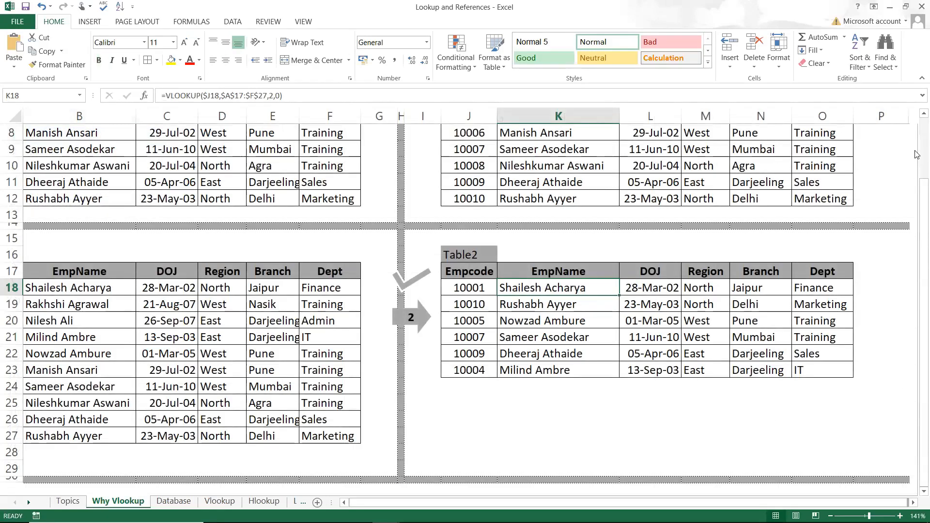
scroll(915, 153, "up", 3)
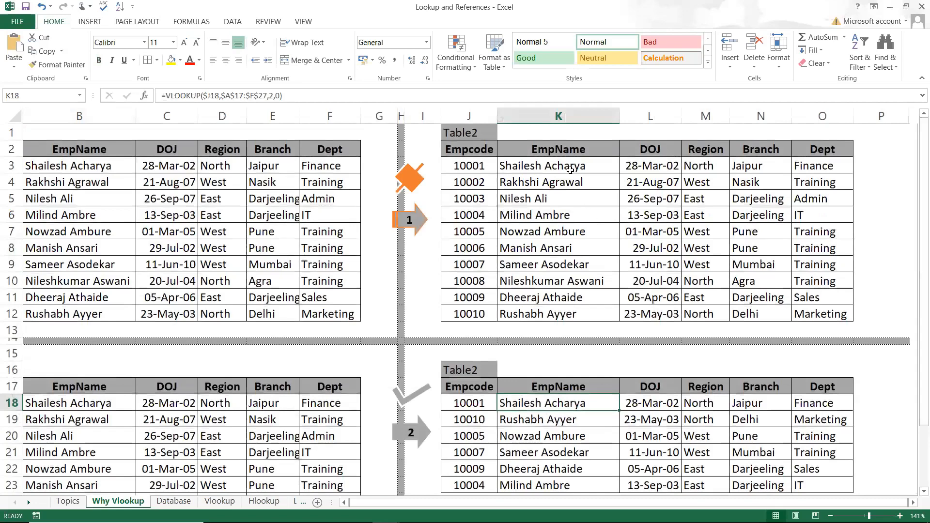
left_click_drag(571, 169, 844, 306)
key("Delete")
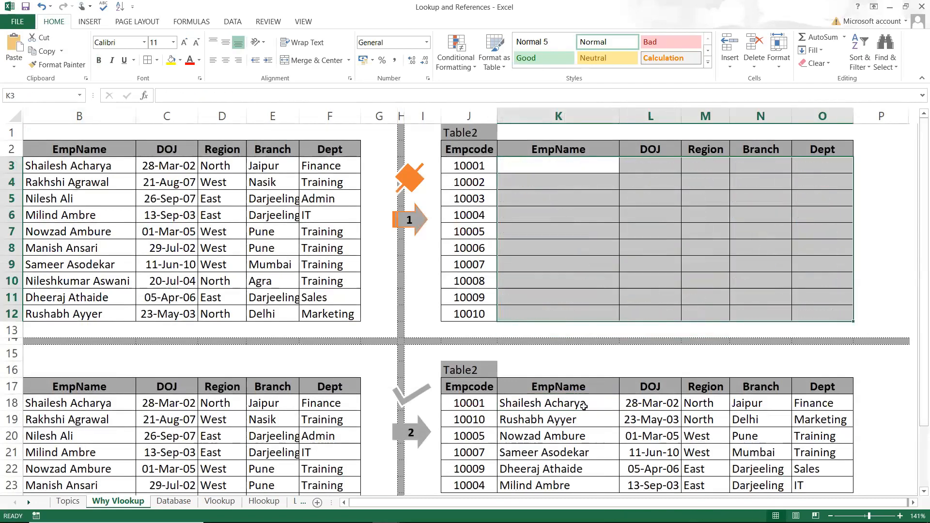
left_click_drag(584, 407, 838, 484)
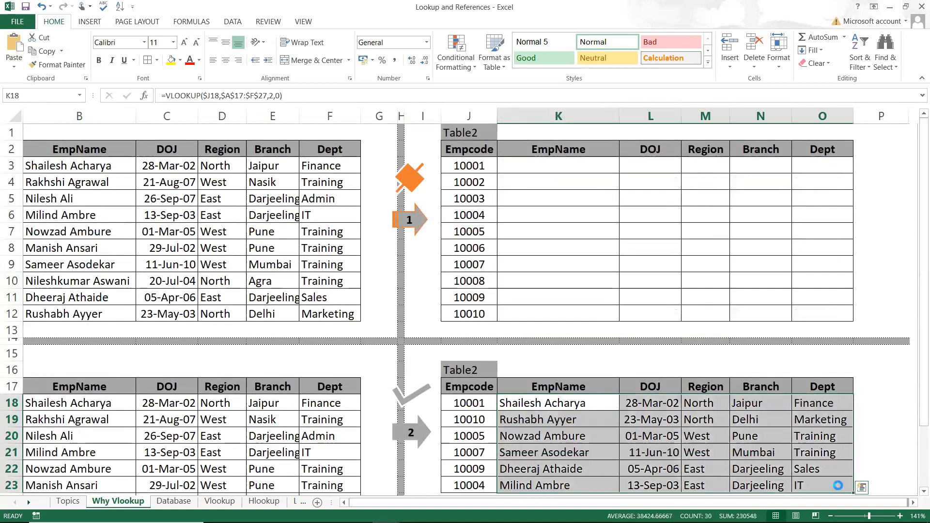
key("Delete")
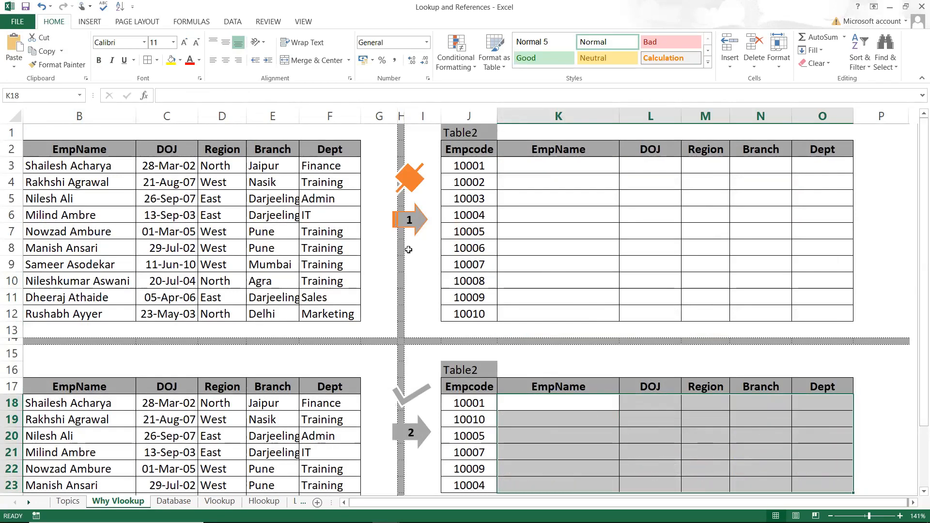
Step: Compare the Empcode columns of the upper Table1 and Table2 to check whether their order matches
left_click(250, 231)
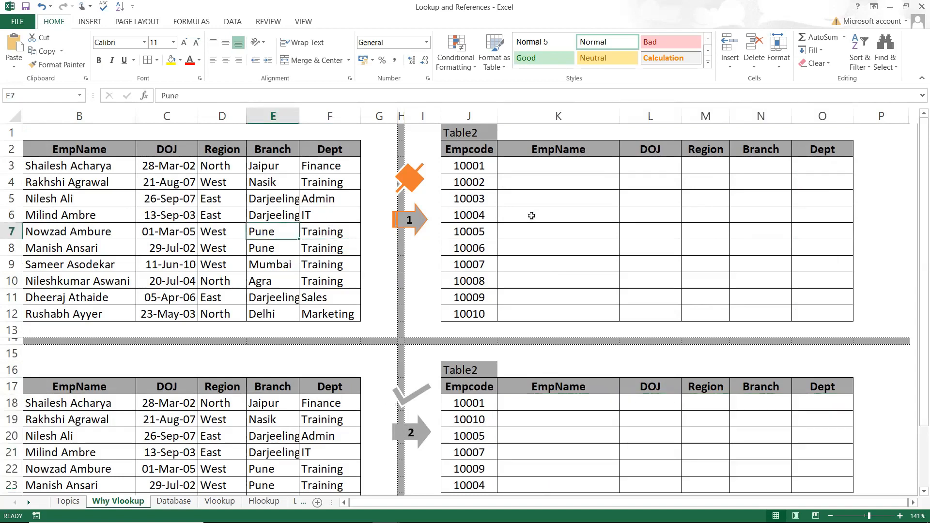
left_click(531, 215)
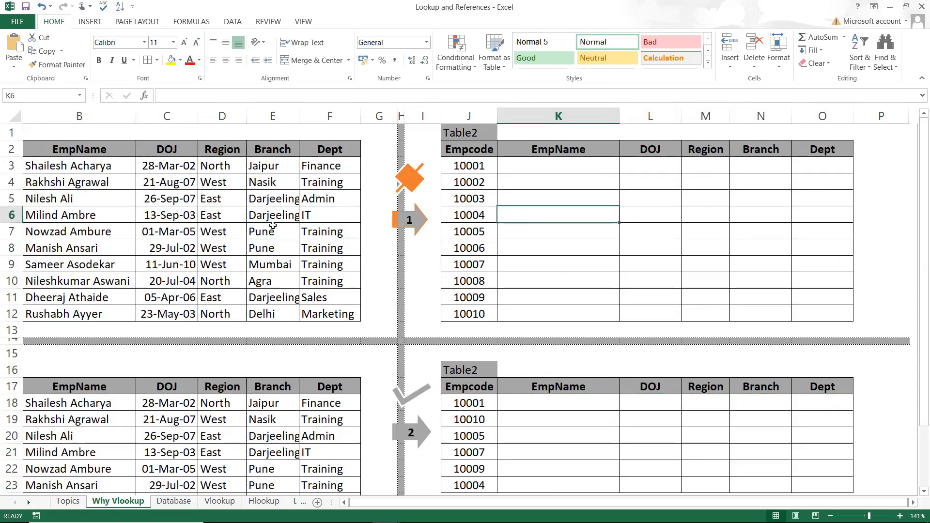
key("Left")
key("Left")
key("Left")
key("Left")
key("Left")
key("Left")
key("Left")
key("Left")
key("Left")
key("Left")
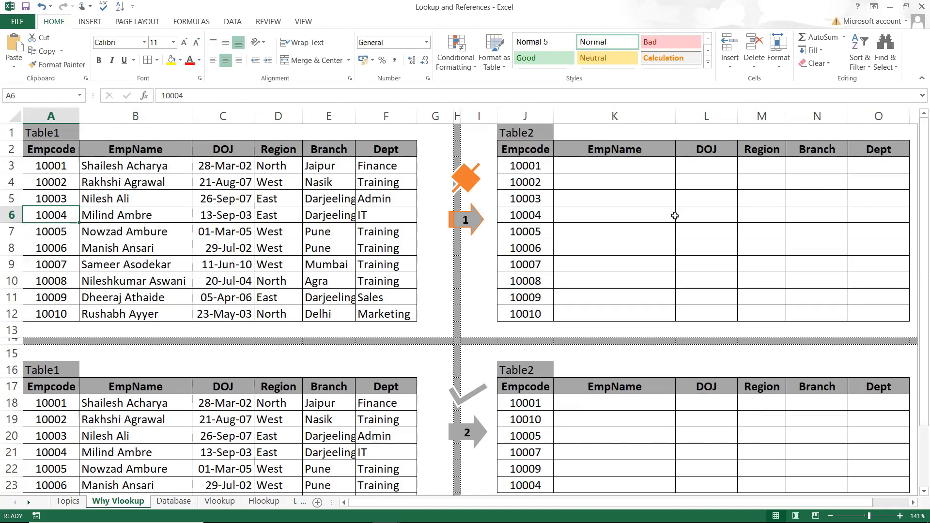
left_click_drag(537, 166, 535, 309)
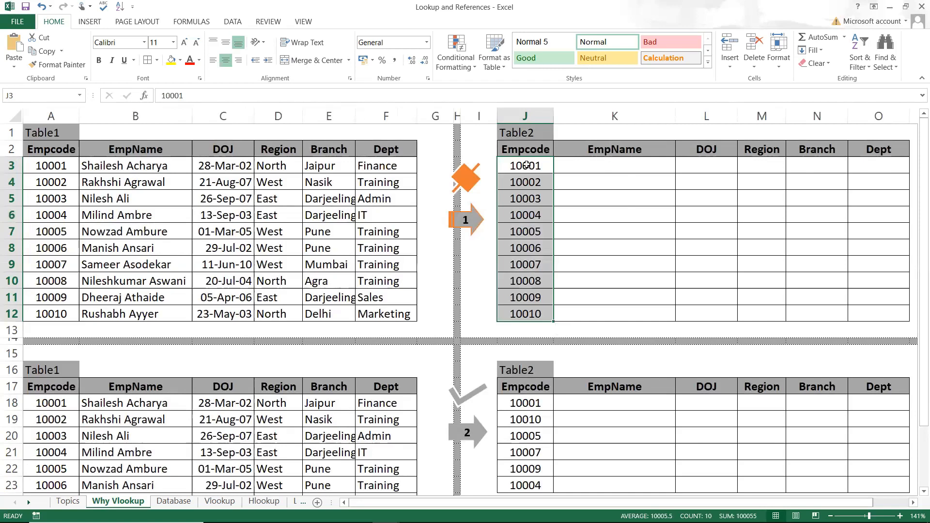
left_click_drag(527, 165, 515, 315)
left_click_drag(43, 163, 48, 297)
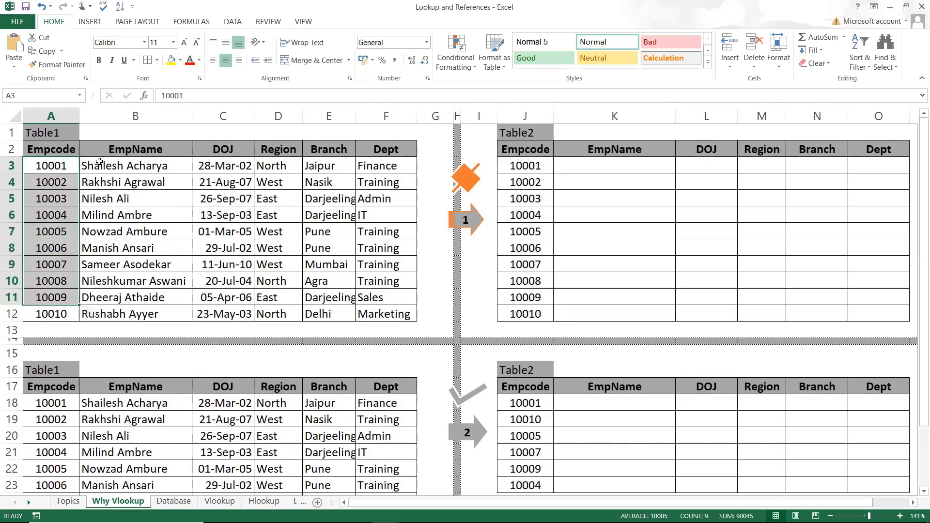
Step: Copy the upper Table1 details in B3:F12 and paste them into the upper Table2 starting at K3
left_click_drag(99, 161, 369, 308)
key("ctrl+c")
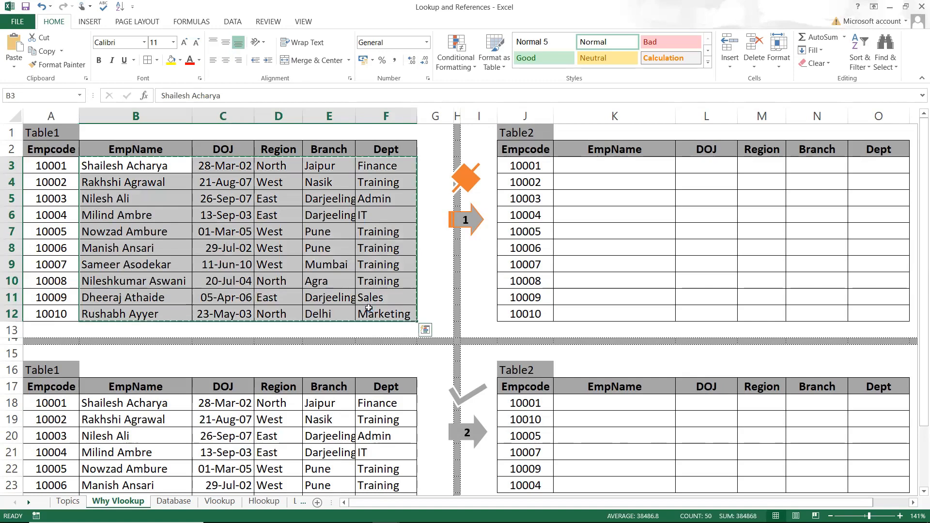
key("ctrl+q")
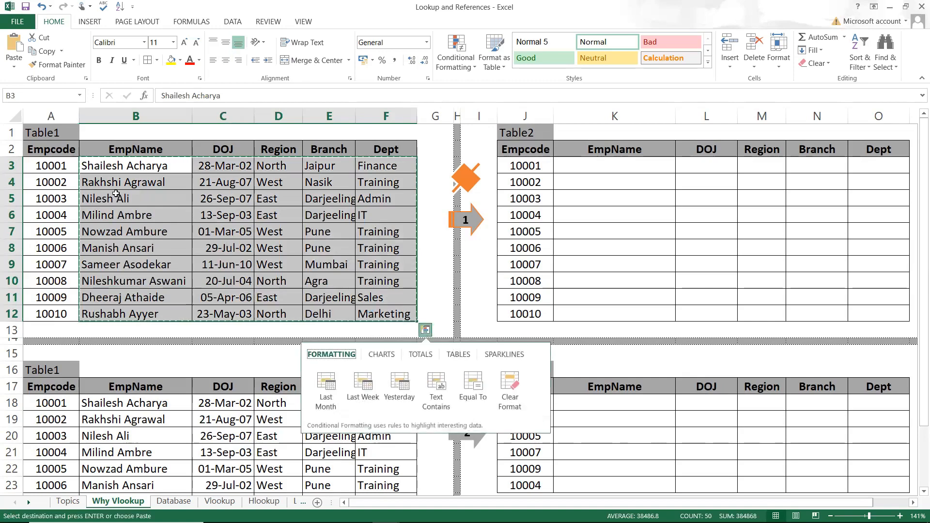
left_click(623, 165)
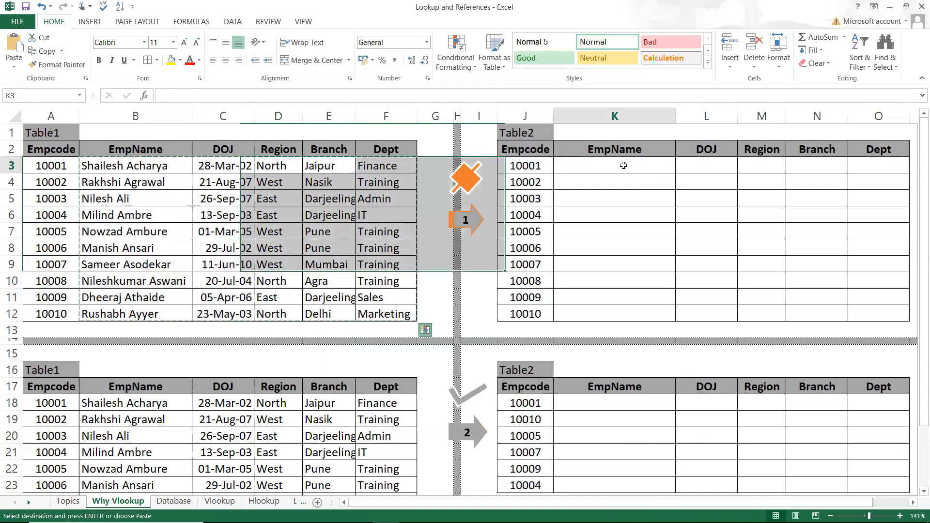
key("ctrl+v")
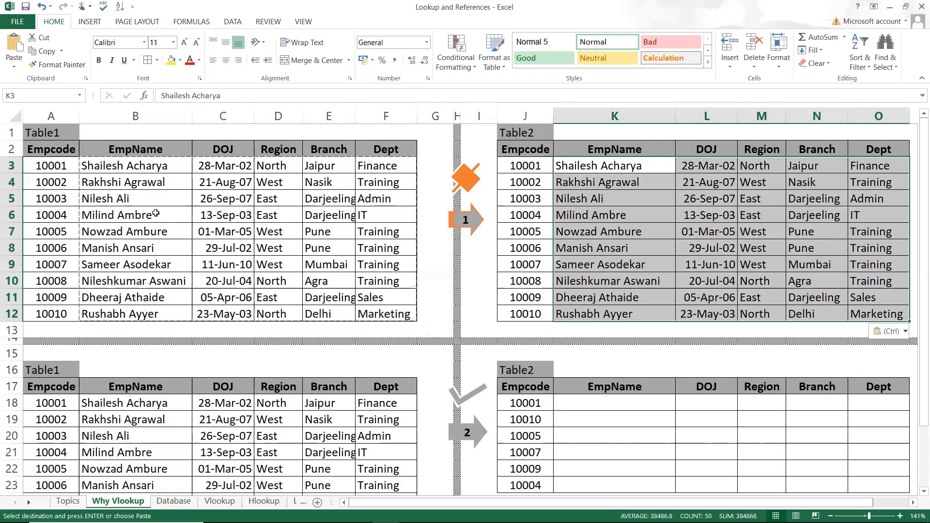
Step: Examine the lower Table1 and Table2, comparing their Empcode order and the empty detail columns of Table2
key("Down")
key("Down")
key("Down")
key("Down")
key("Down")
key("Down")
key("Down")
key("Down")
key("Down")
key("Down")
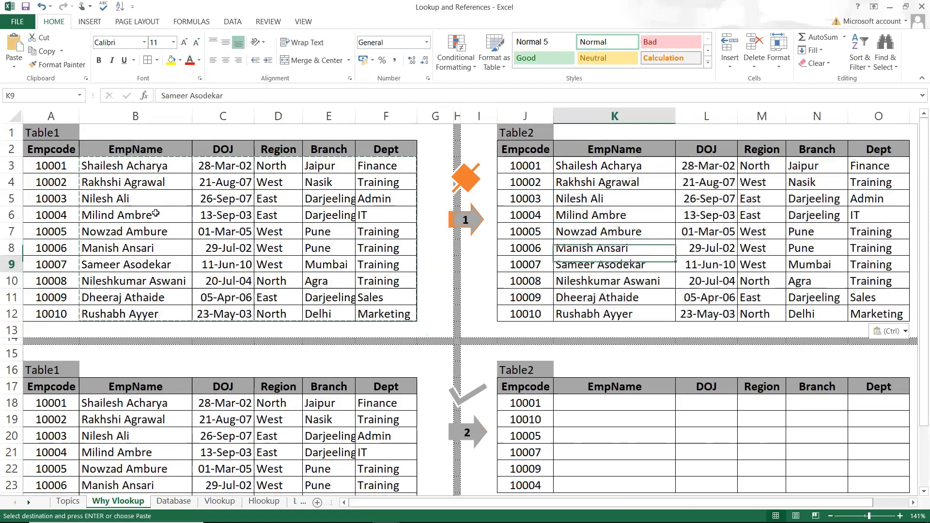
key("Down")
key("Down")
key("Down")
key("Down")
key("Down")
key("Down")
key("Down")
key("Down")
key("Down")
key("Down")
key("Down")
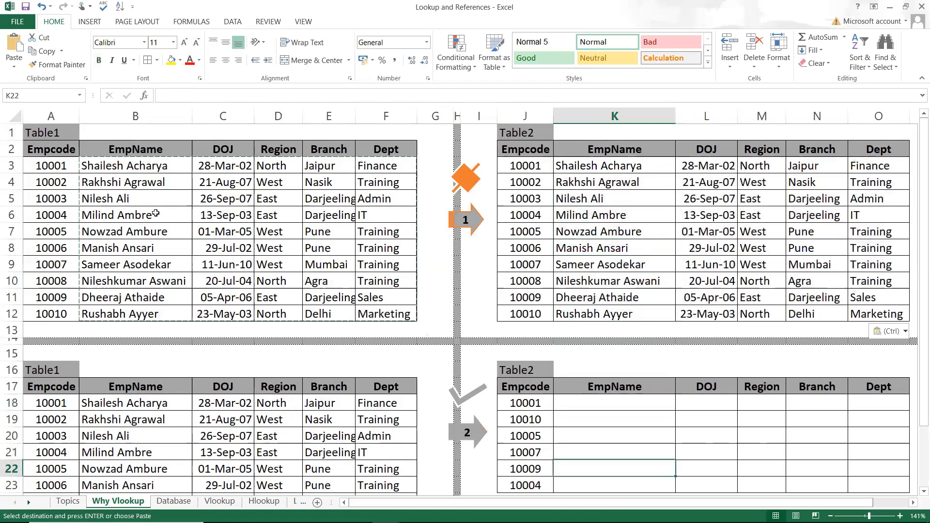
key("Down")
key("Down")
key("Down")
key("Down")
key("Down")
key("Down")
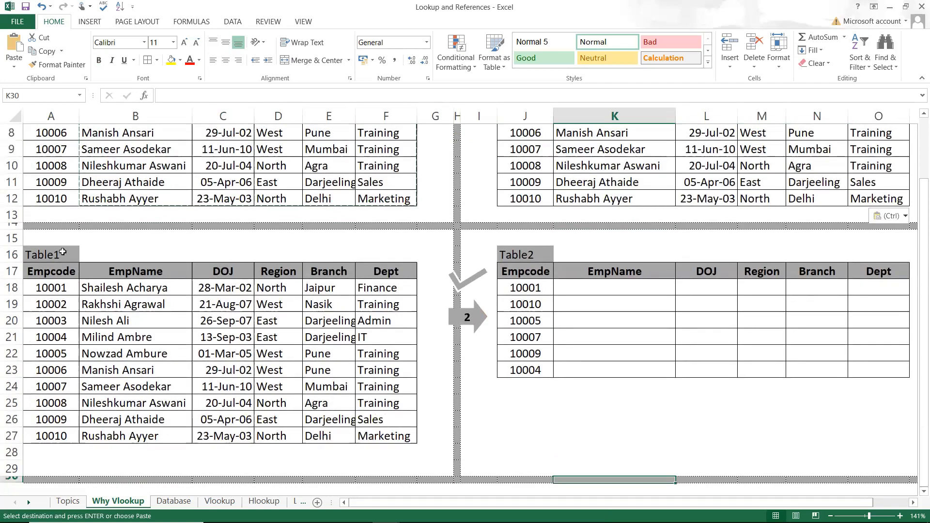
left_click(51, 275)
left_click_drag(52, 275, 374, 412)
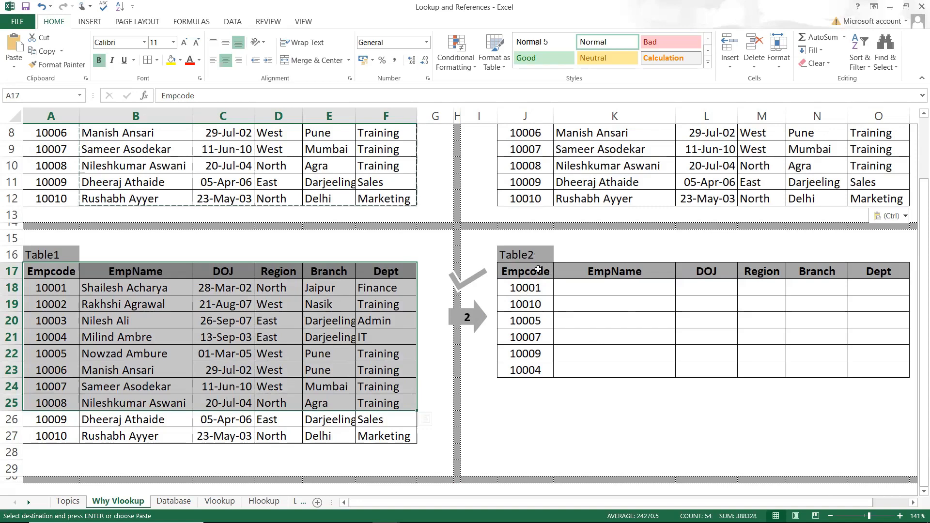
left_click_drag(608, 269, 907, 380)
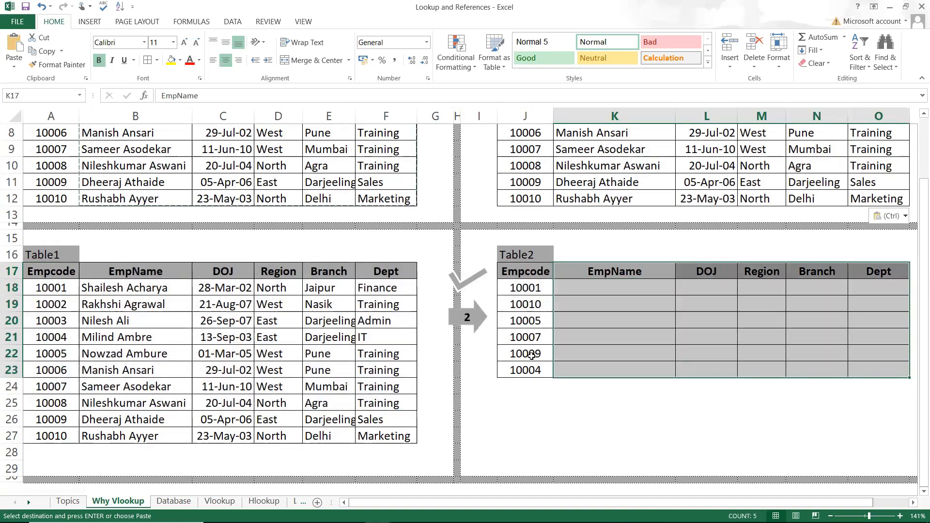
left_click_drag(525, 284, 533, 374)
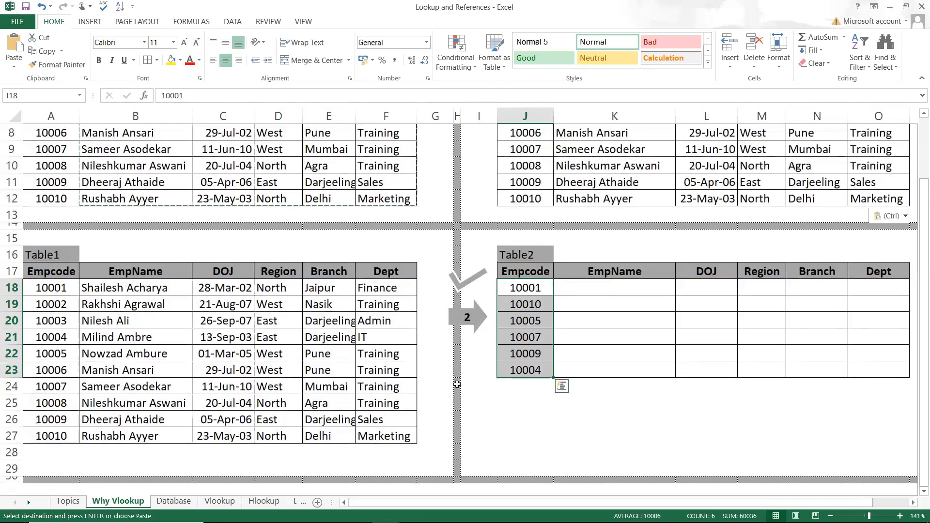
left_click_drag(37, 285, 46, 419)
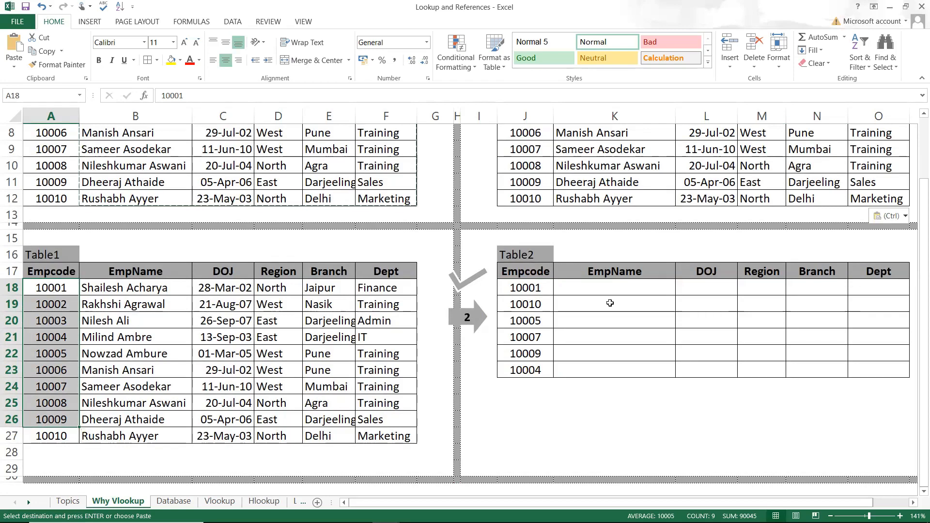
left_click_drag(609, 303, 873, 298)
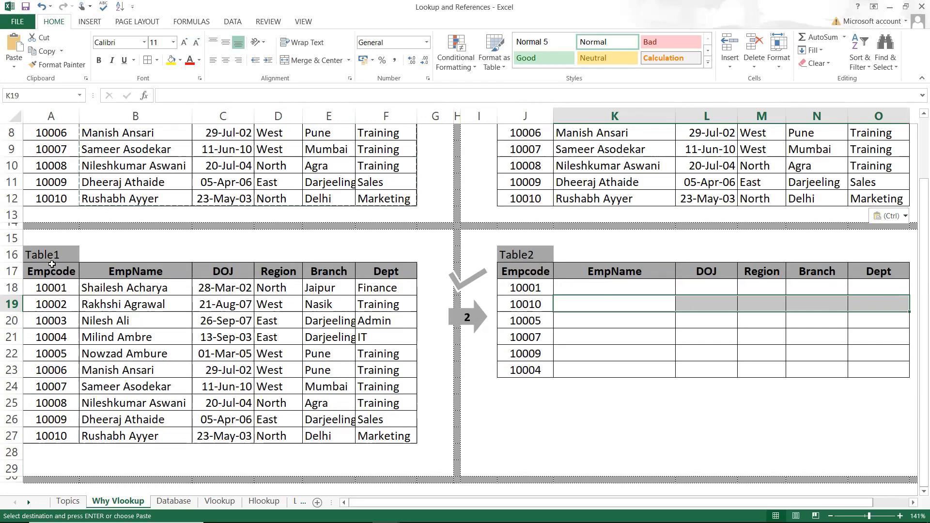
left_click_drag(52, 264, 405, 435)
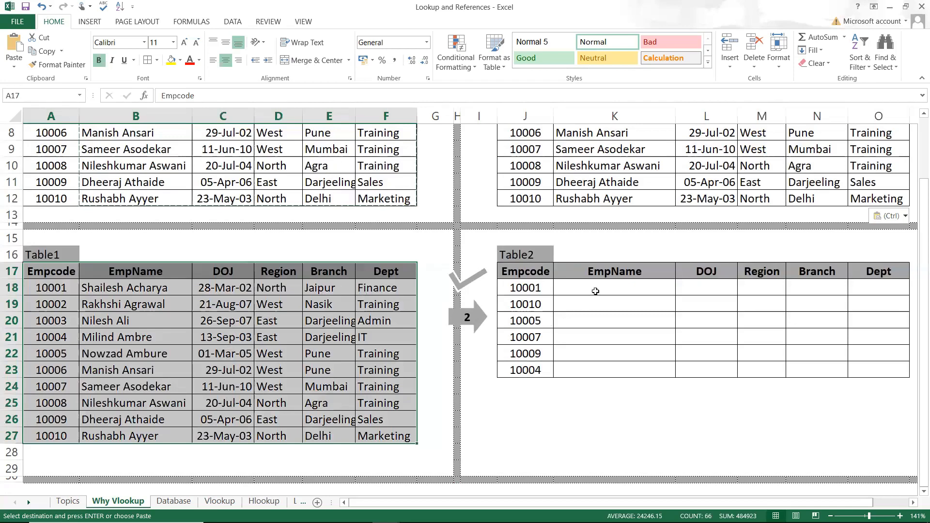
left_click(595, 291)
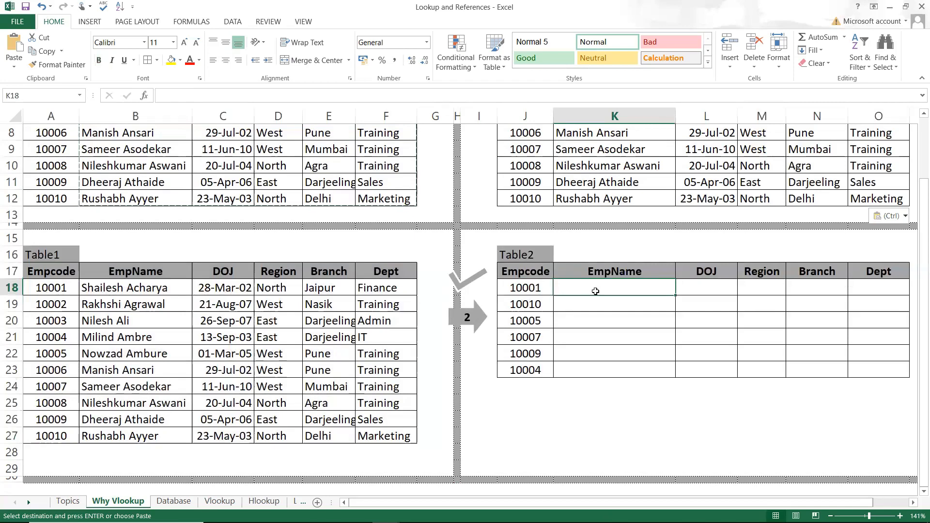
type("=vlo")
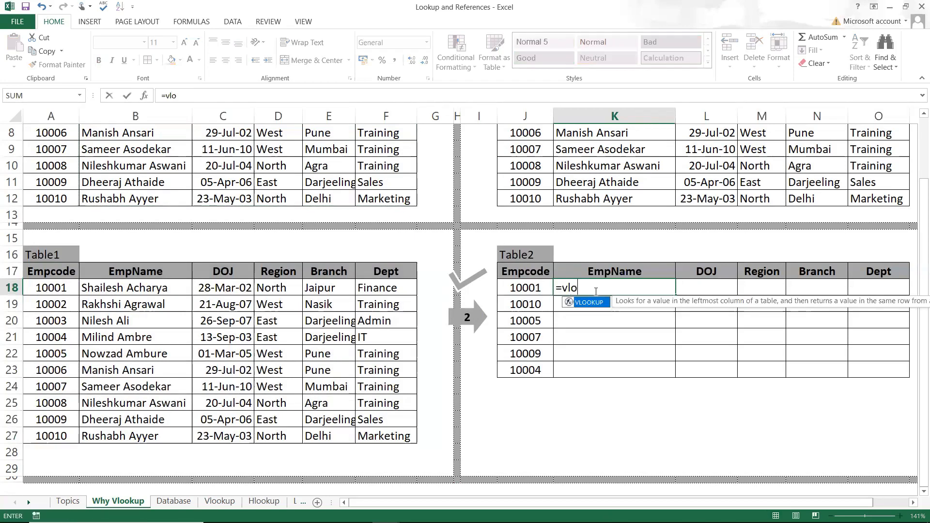
key("Tab")
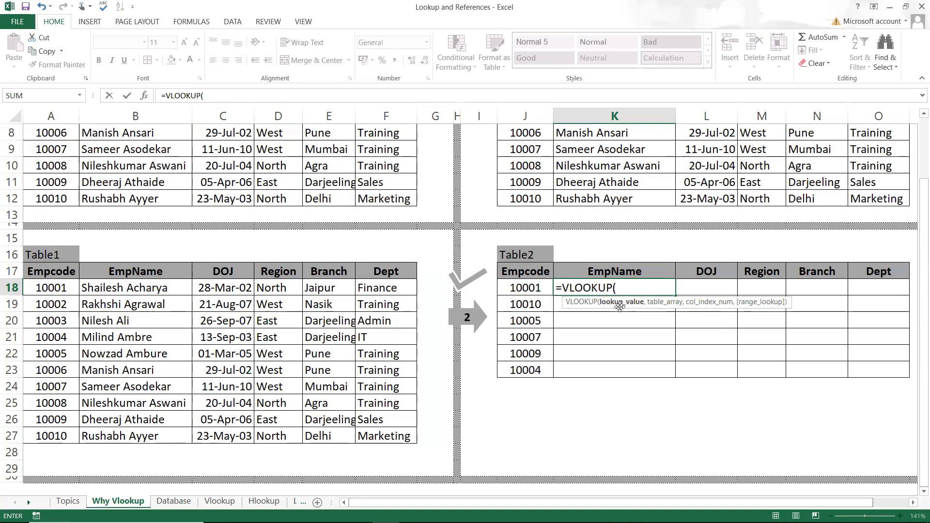
key("Escape")
Step: Review the lookup codes in J18:J23 of the lower Table2 against the source range A17:F27 in Table1
left_click_drag(532, 287, 525, 370)
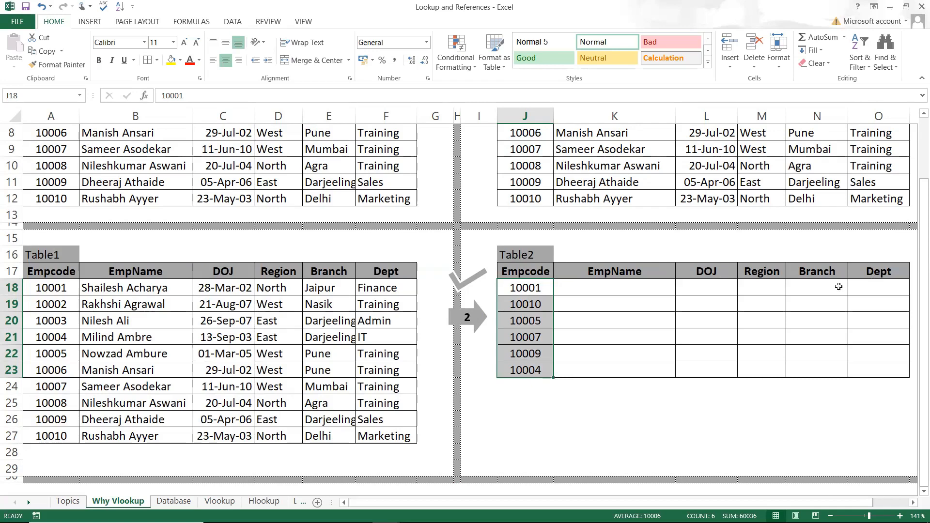
left_click(531, 285)
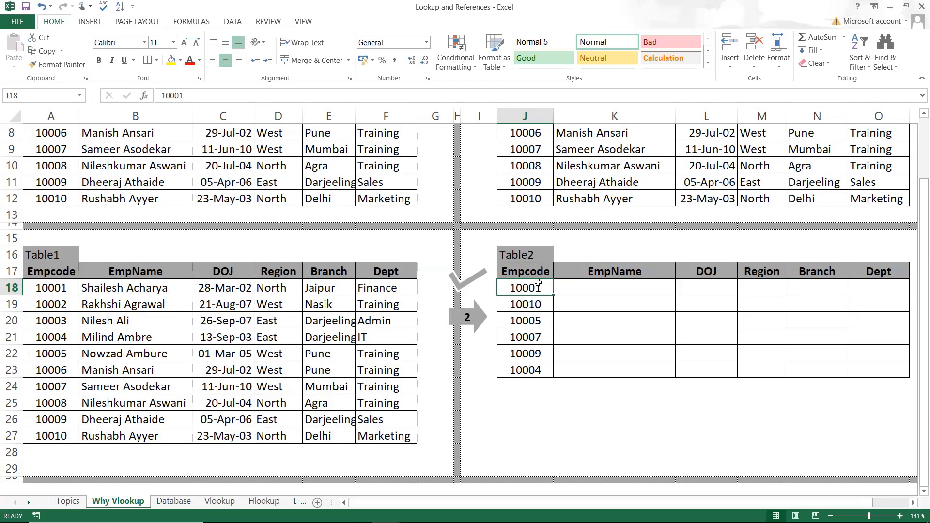
left_click_drag(119, 255, 212, 341)
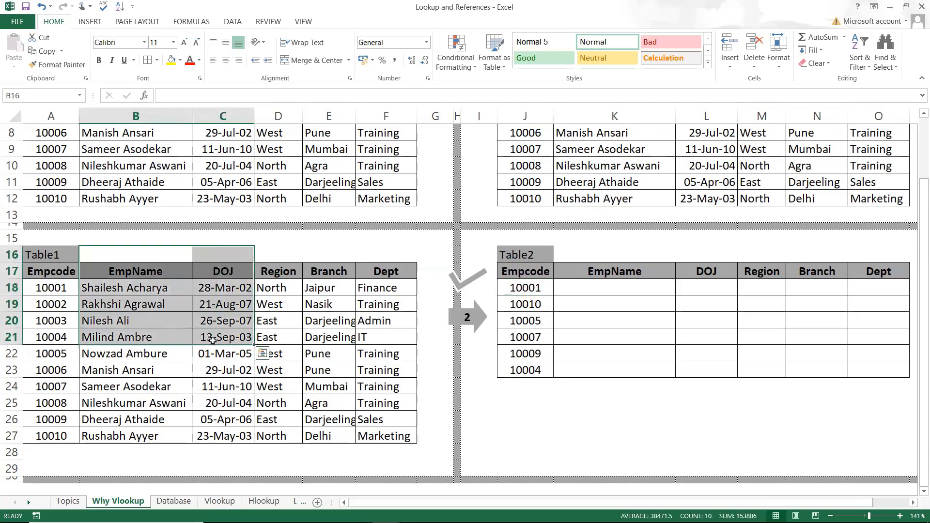
left_click_drag(505, 287, 732, 352)
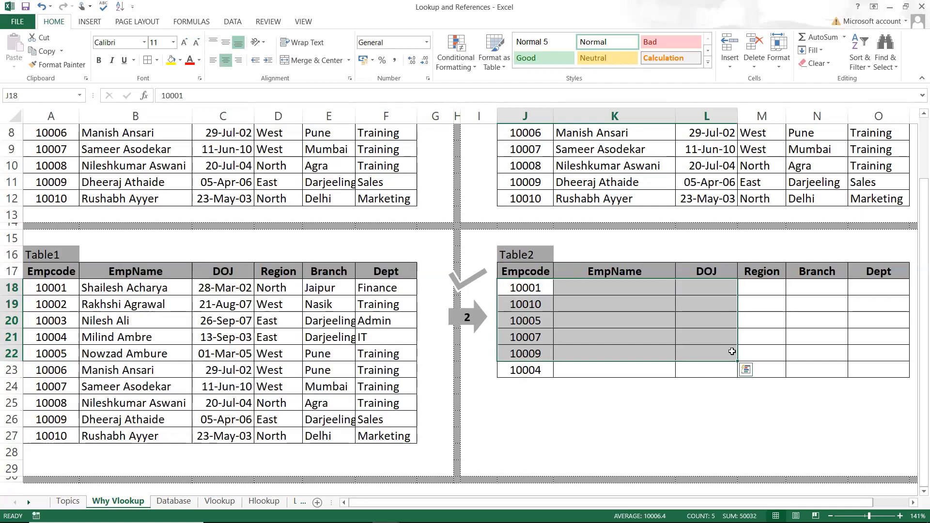
left_click(619, 289)
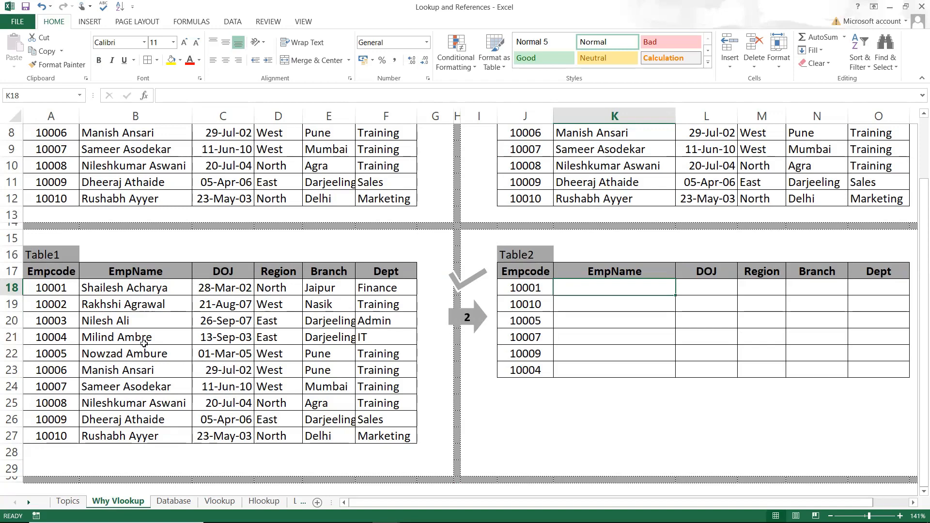
left_click_drag(46, 270, 375, 431)
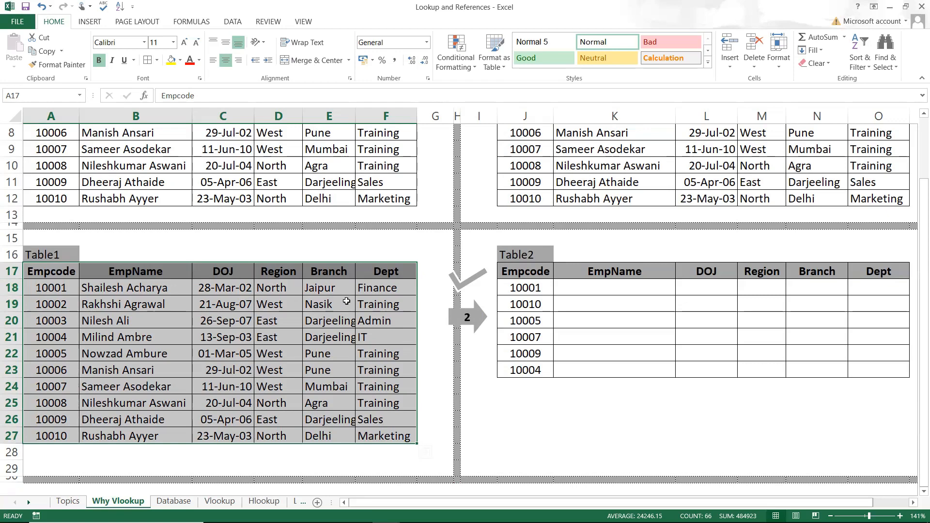
left_click(582, 289)
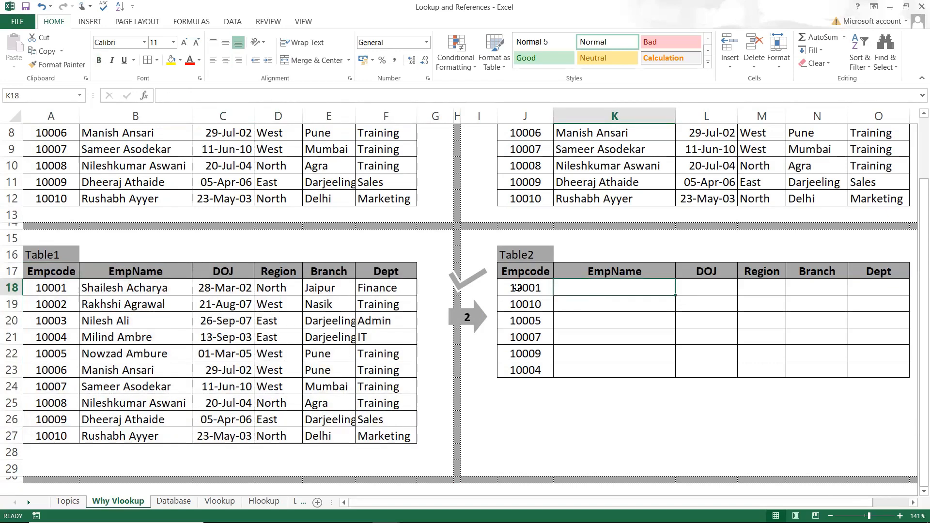
left_click_drag(517, 288, 515, 378)
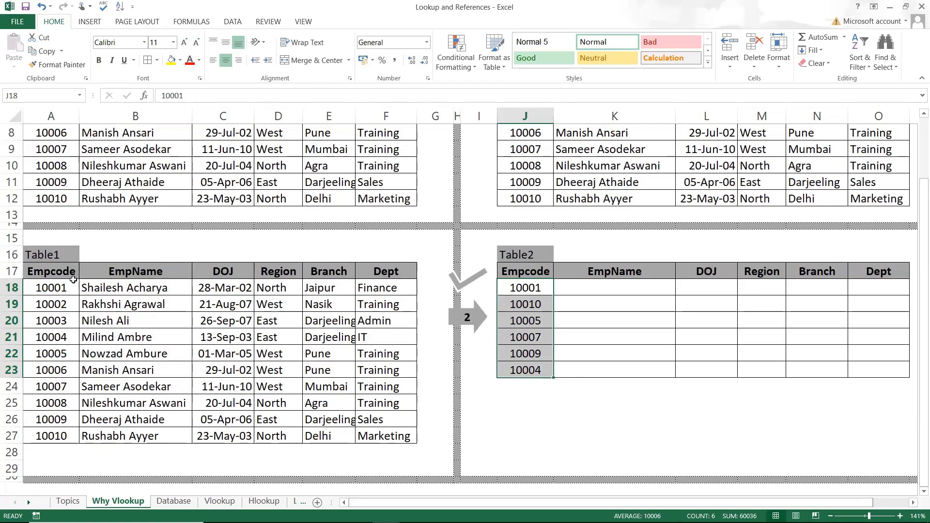
left_click_drag(68, 274, 81, 294)
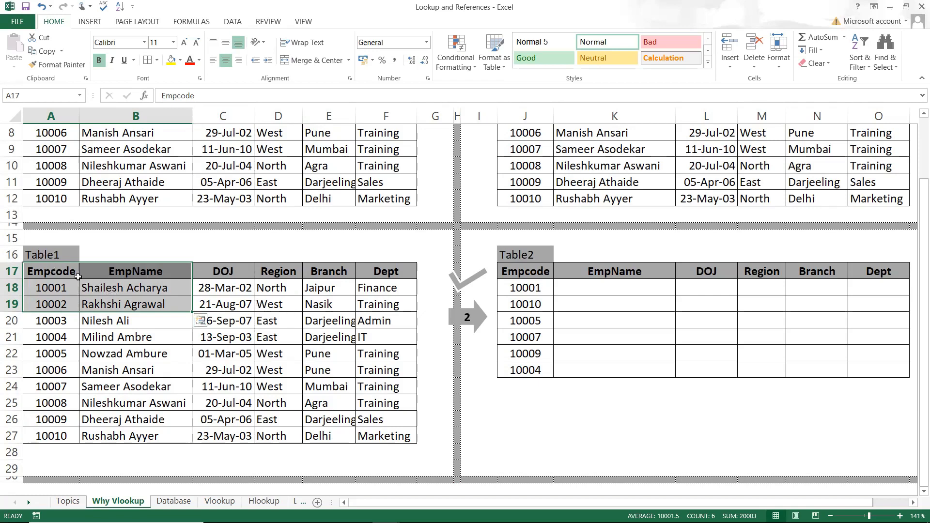
Step: Review the lower Table1 source range and compare its Empcode column with the codes in the lower Table2
left_click_drag(64, 274, 300, 424)
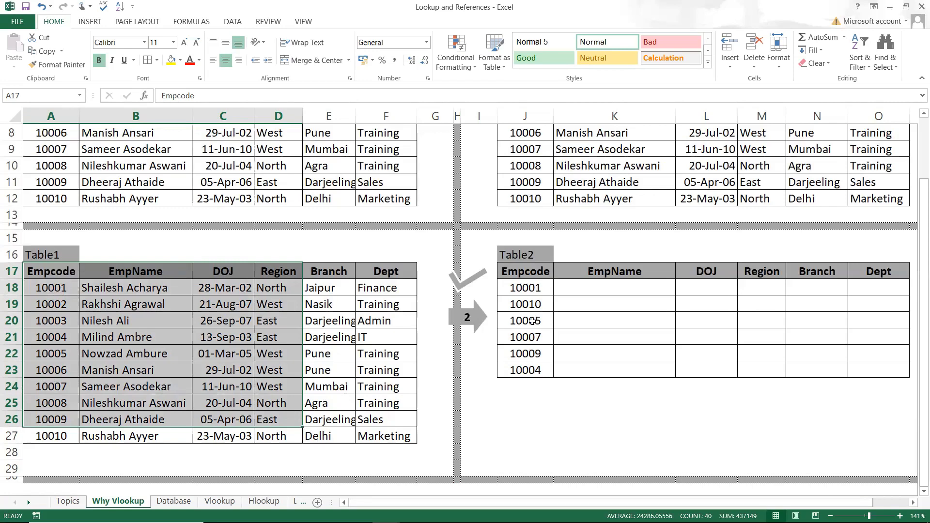
left_click_drag(532, 320, 533, 374)
left_click(65, 275)
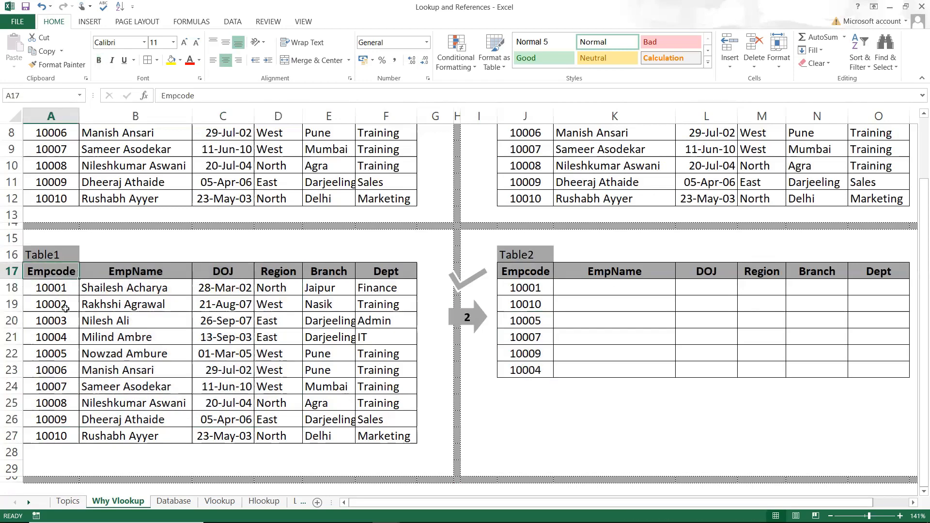
left_click_drag(65, 308, 68, 416)
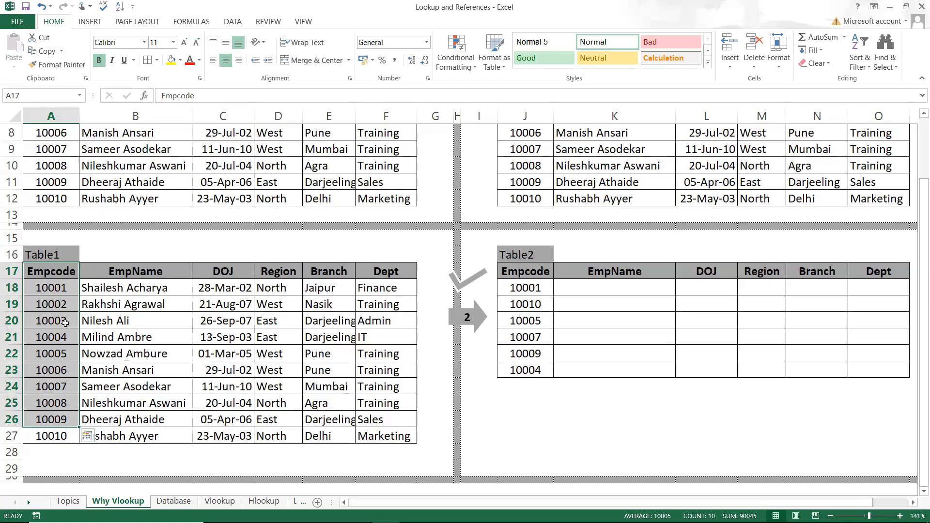
left_click(55, 279)
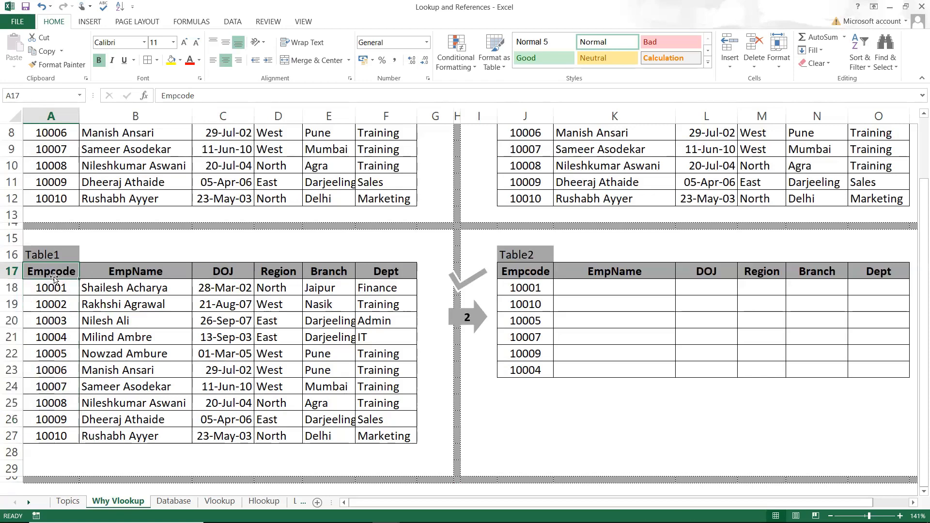
Step: Begin a VLOOKUP formula in K18, the first EmpName cell of the lower Table2
left_click(603, 286)
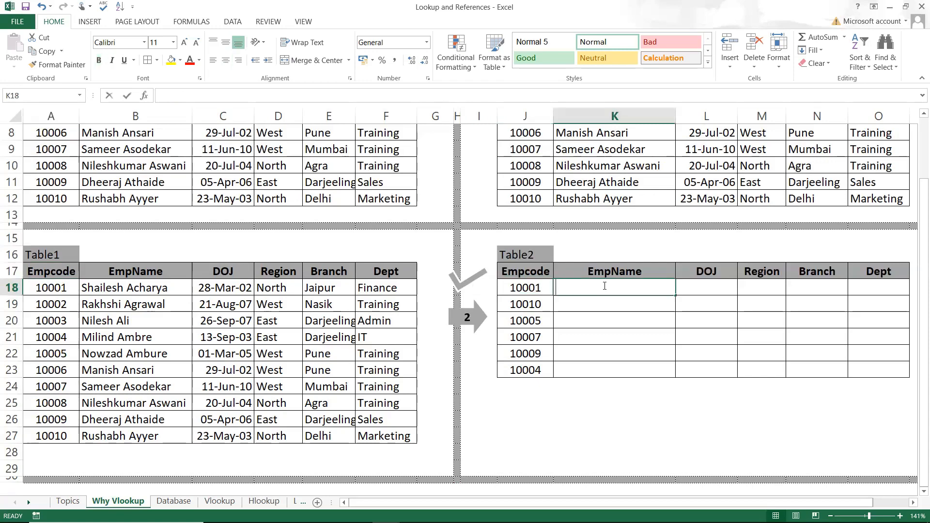
type("=vlo")
key("Tab")
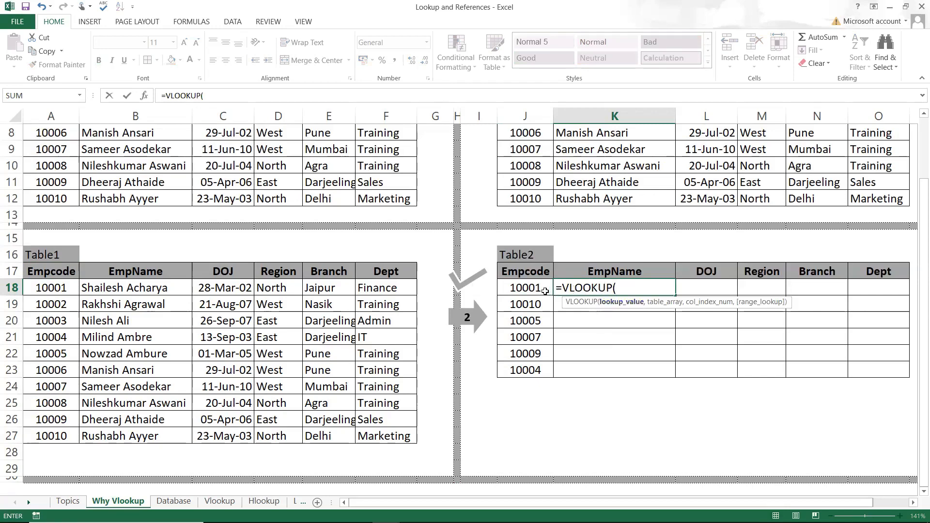
left_click(545, 291)
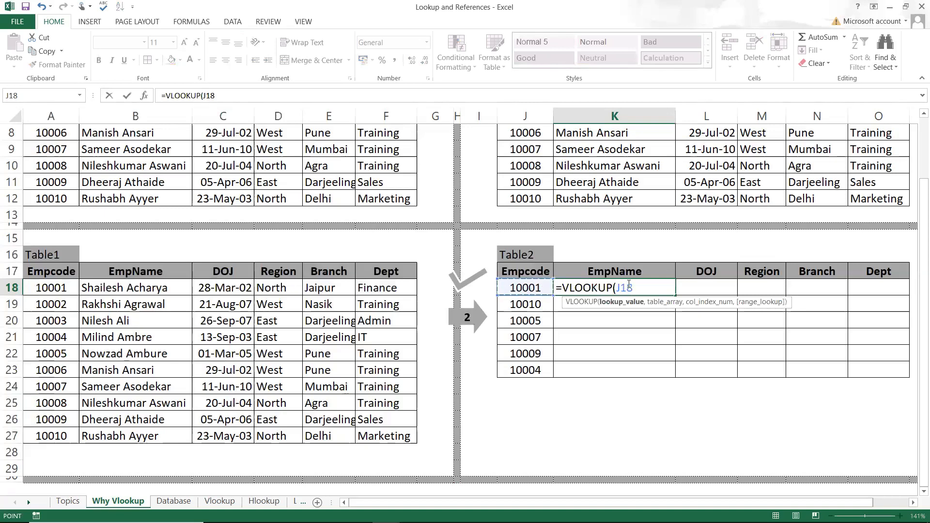
key("Left")
key("Down")
key("Down")
key("Down")
key("Down")
key("Down")
key("Down")
key("Down")
key("Down")
key("Down")
key("Down")
key("F4")
key("F4")
key("F4")
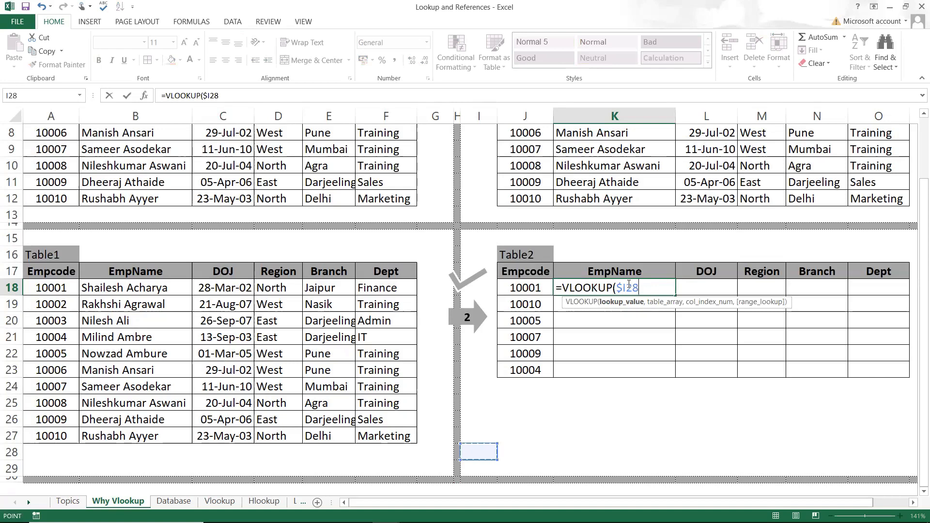
key("BackSpace")
key("BackSpace")
key("BackSpace")
key("BackSpace")
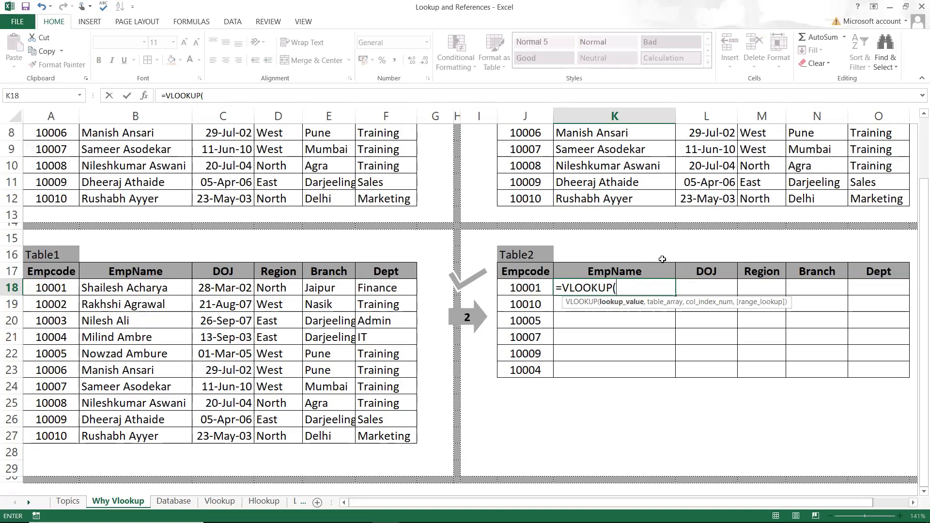
Step: Set the VLOOKUP lookup value to the Empcode in J18 with only its column locked, as $J18
left_click(542, 289)
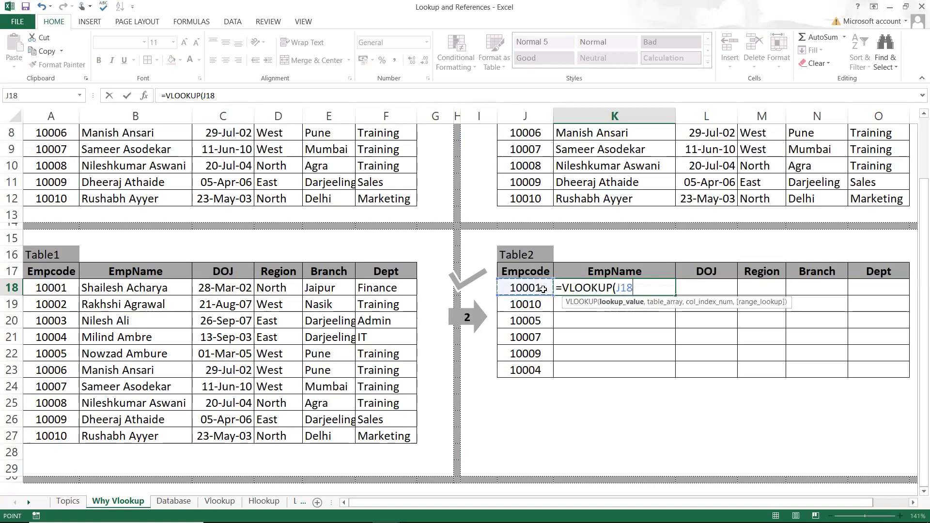
key("F4")
key("F4")
key("F4")
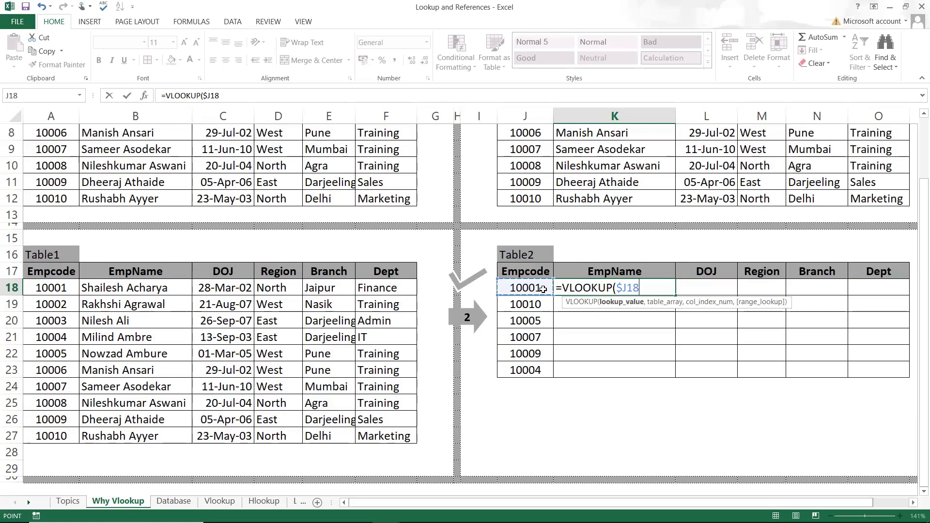
type(",")
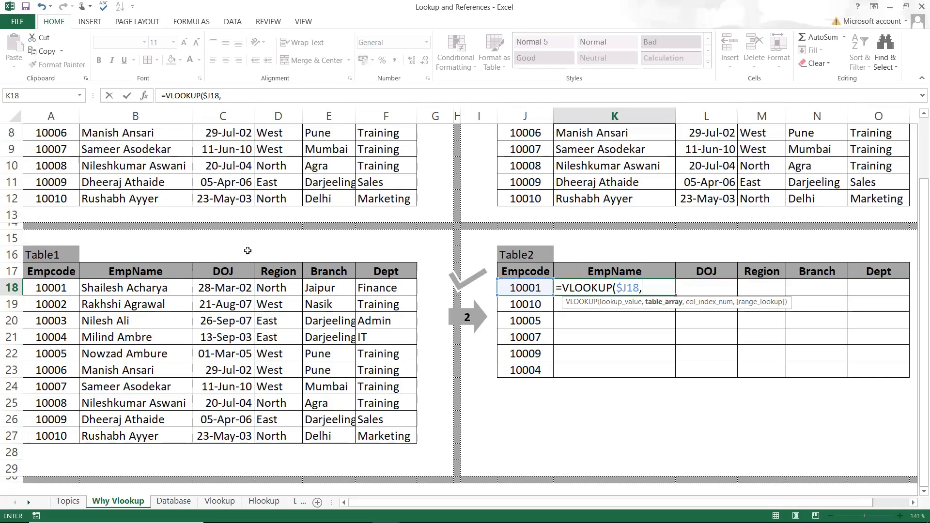
Step: Set the table array to the whole lower Table1 as the absolute range $A$17:$F$27
left_click(49, 272)
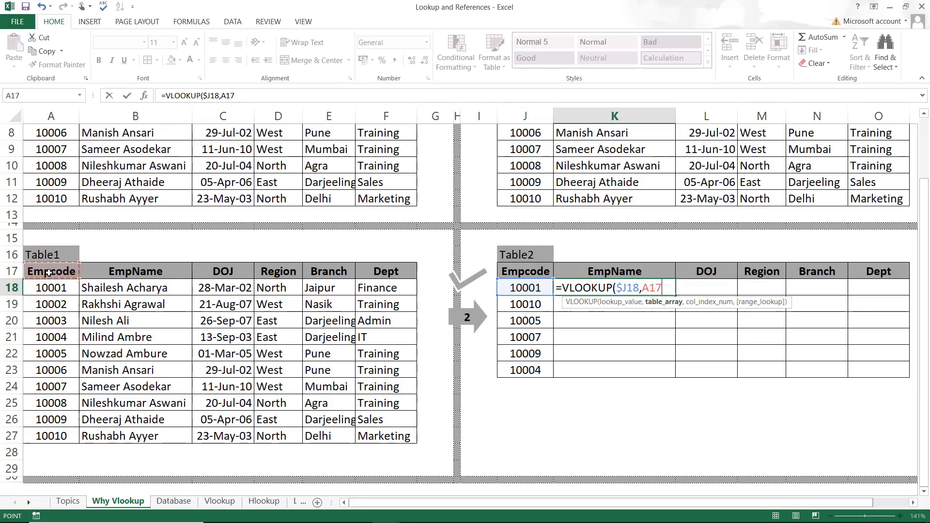
key("ctrl+shift+Right")
key("ctrl+shift+Down")
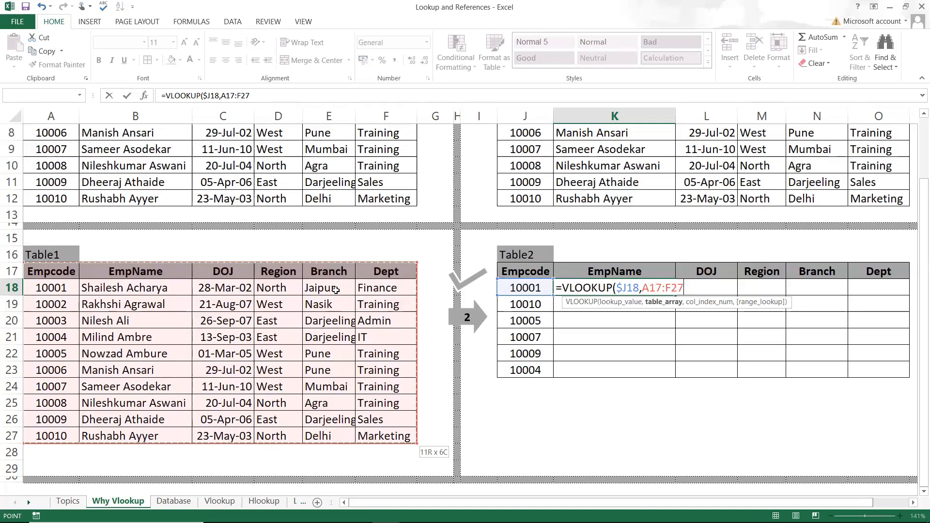
key("F4")
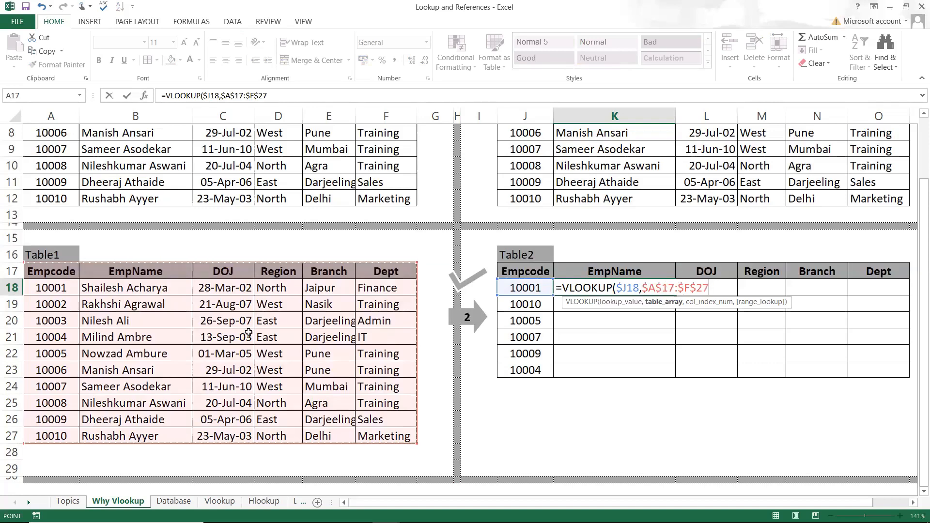
type(",")
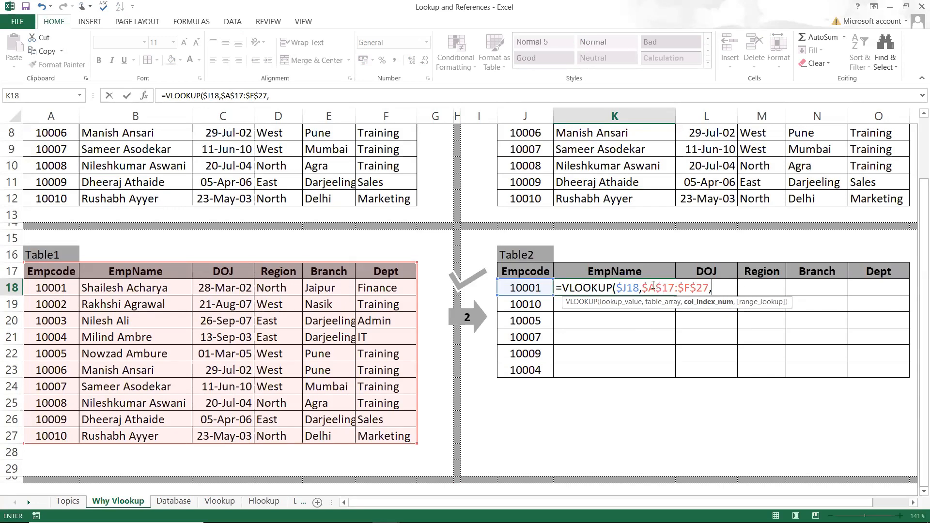
Step: Complete the K18 formula with column index 2 and exact match 0, and fill it across to O18
type("2,")
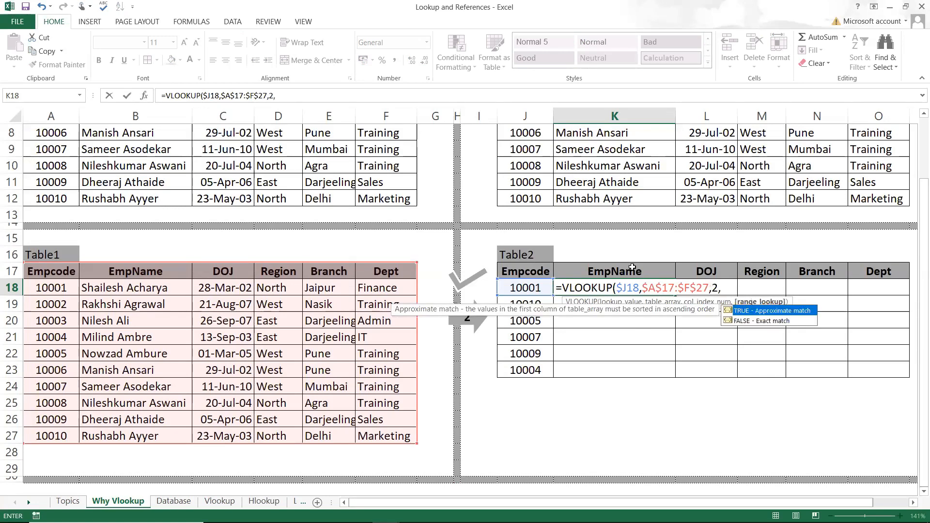
type("0")
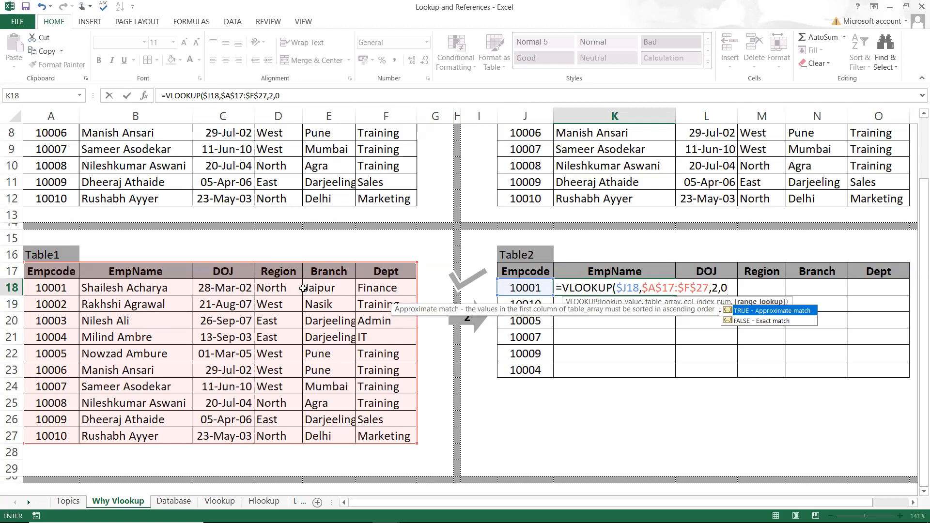
type(")")
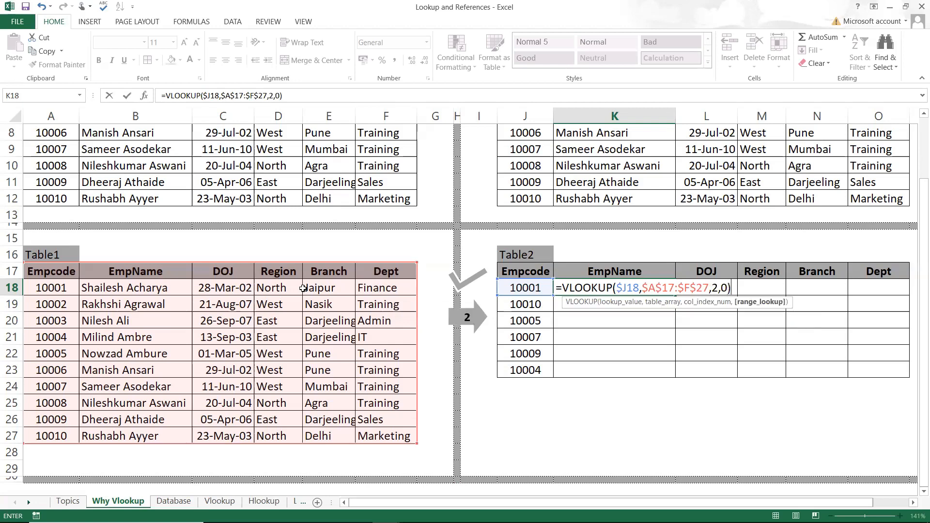
key("Return")
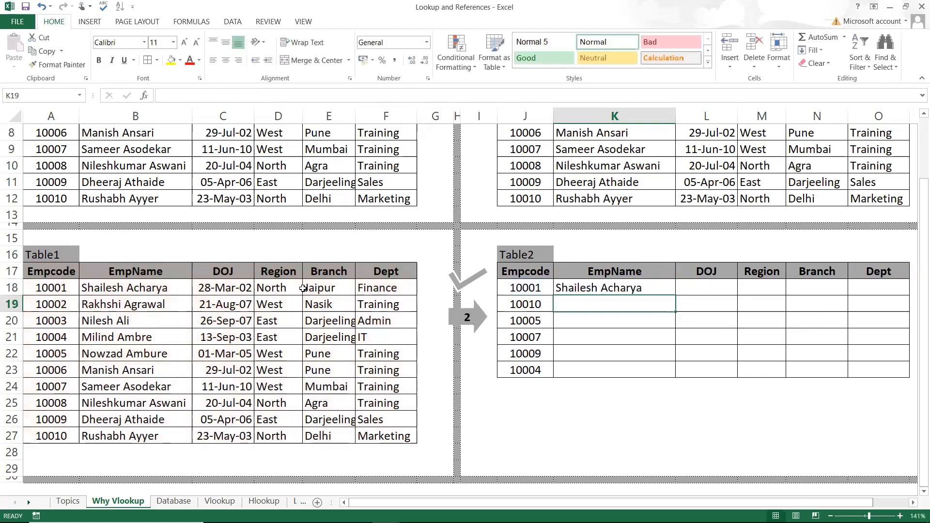
left_click(602, 289)
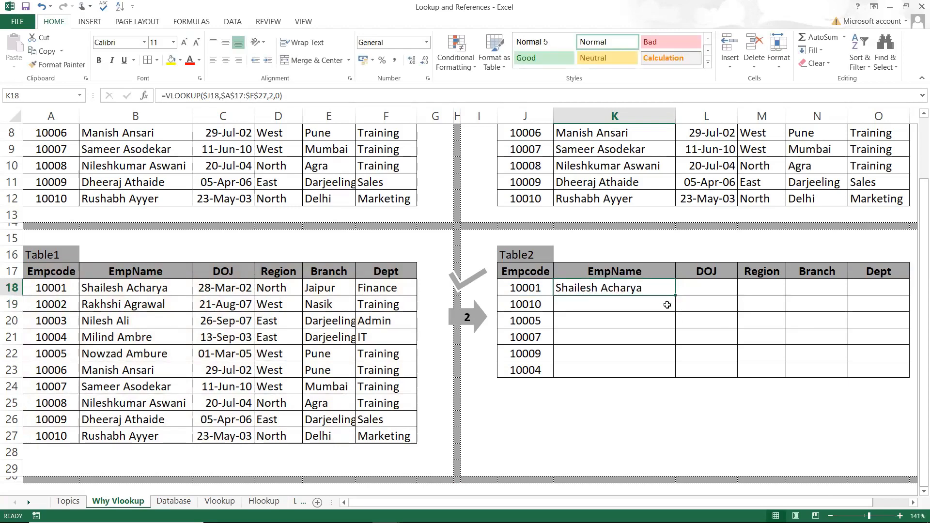
left_click_drag(676, 296, 888, 307)
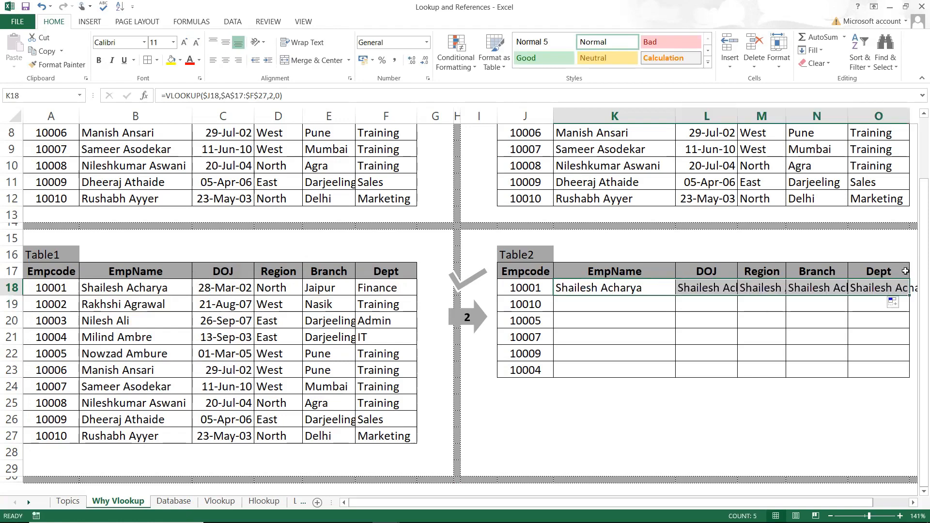
Step: Change the column index in the DOJ formula in L18 to 3 and format the cell as a date
left_click(696, 286)
double_click(696, 286)
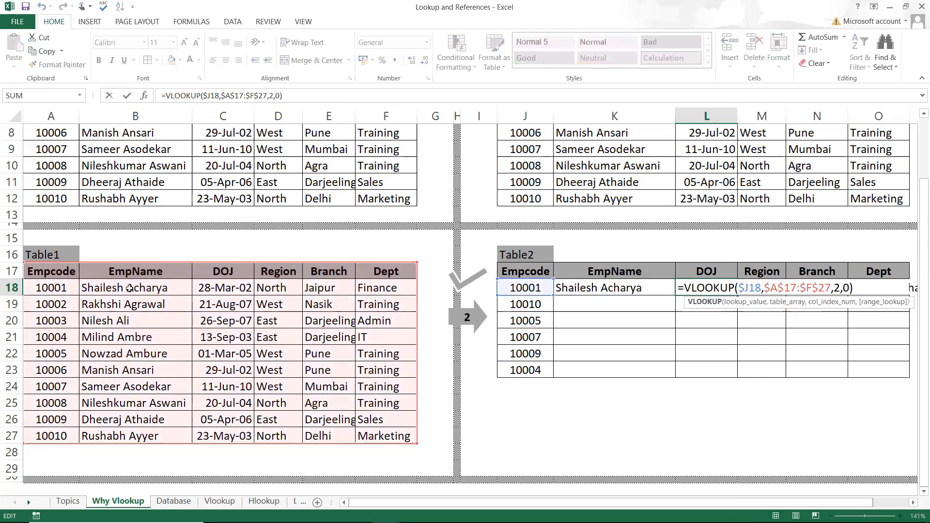
left_click(836, 288)
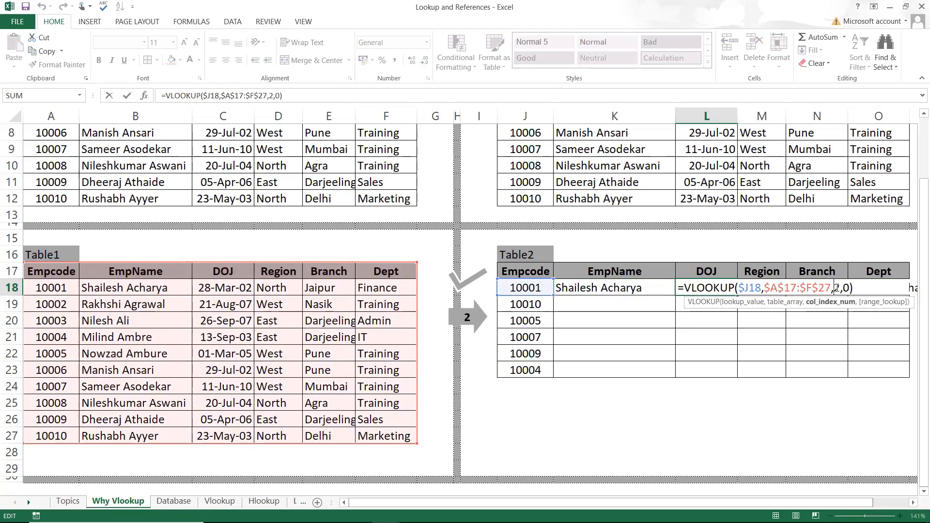
key("Delete")
type("3")
key("Return")
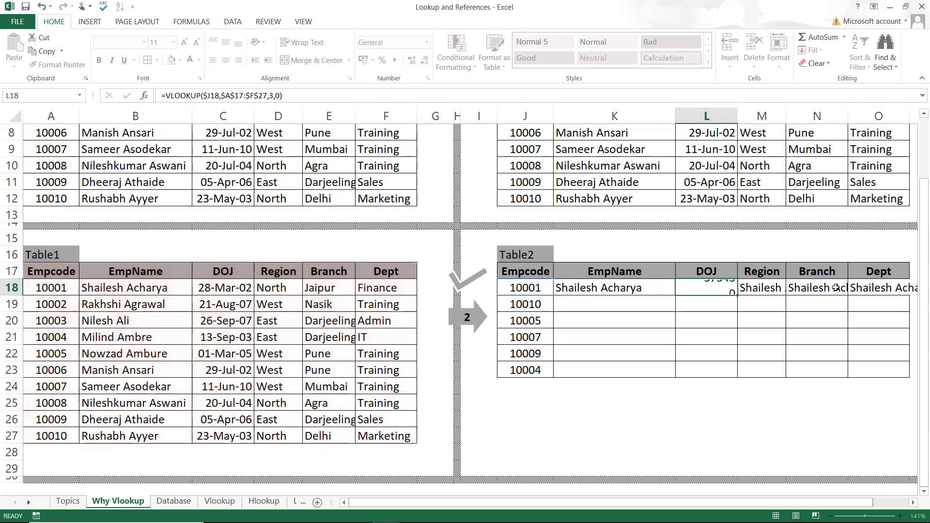
key("Up")
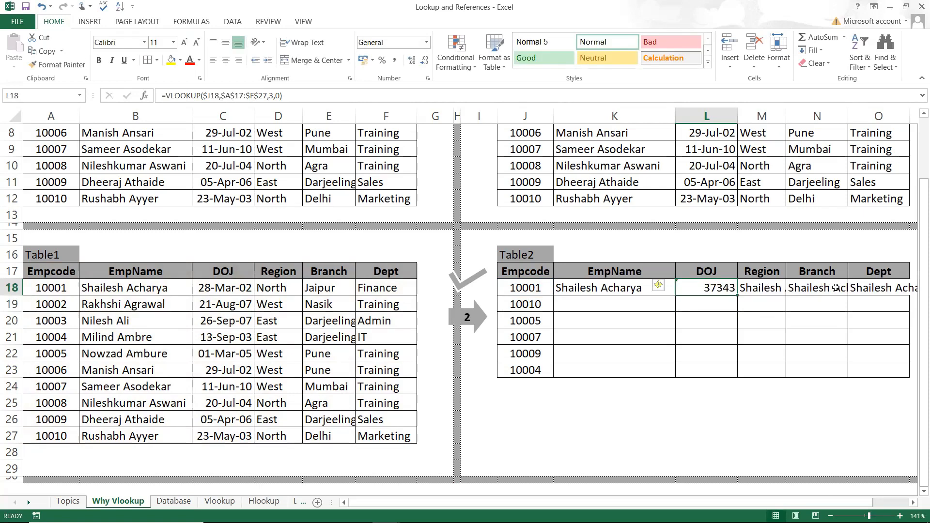
key("ctrl+shift+3")
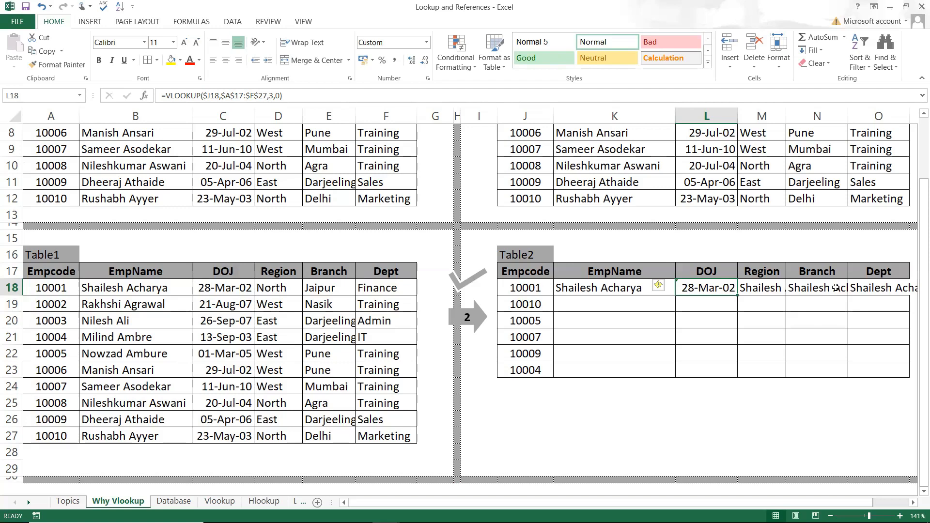
Step: Change the column index in the Region formula in M18 to 4
key("Right")
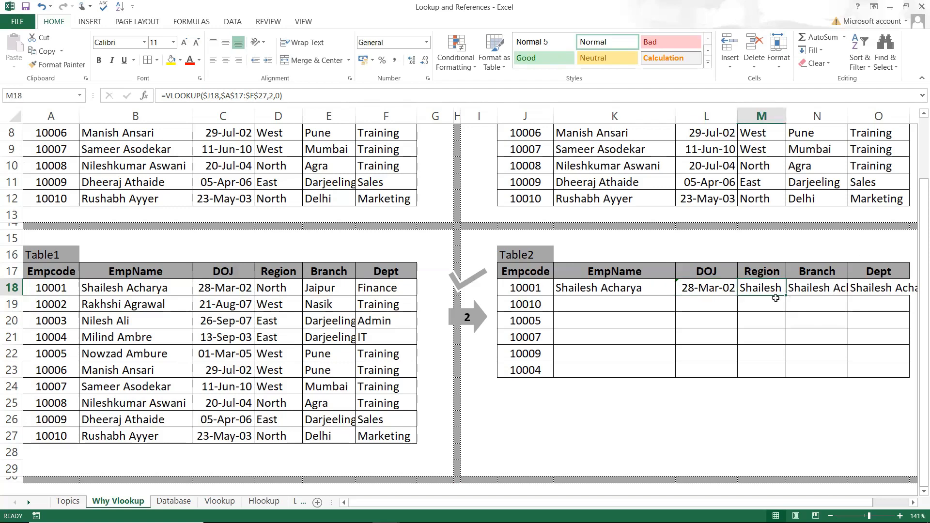
key("F2")
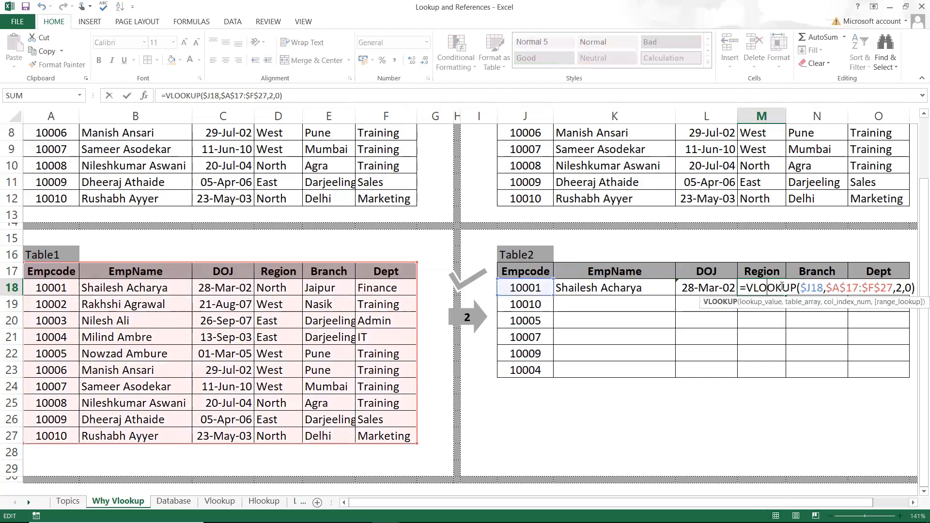
left_click(902, 288)
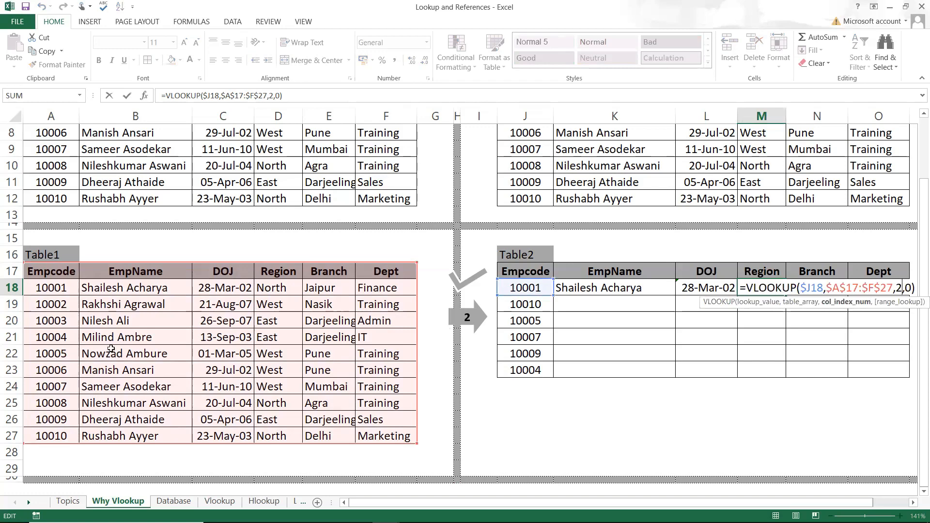
key("BackSpace")
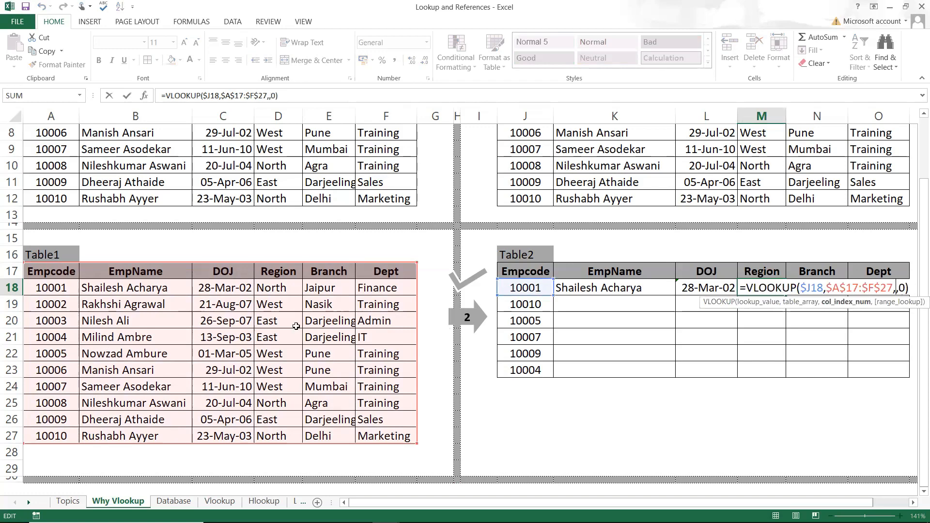
type("4")
key("Return")
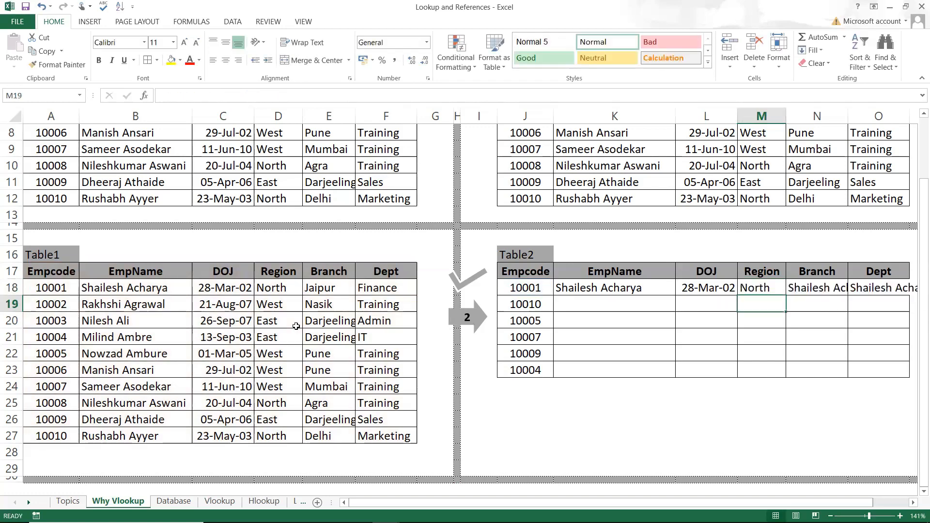
Step: Change the column index in the Branch formula in N18 to 5
left_click(811, 290)
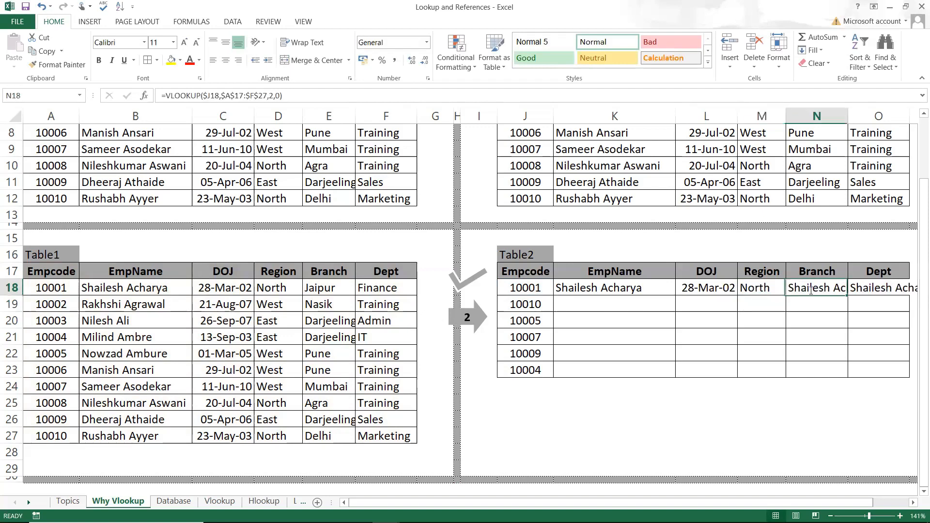
double_click(810, 289)
left_click(828, 304)
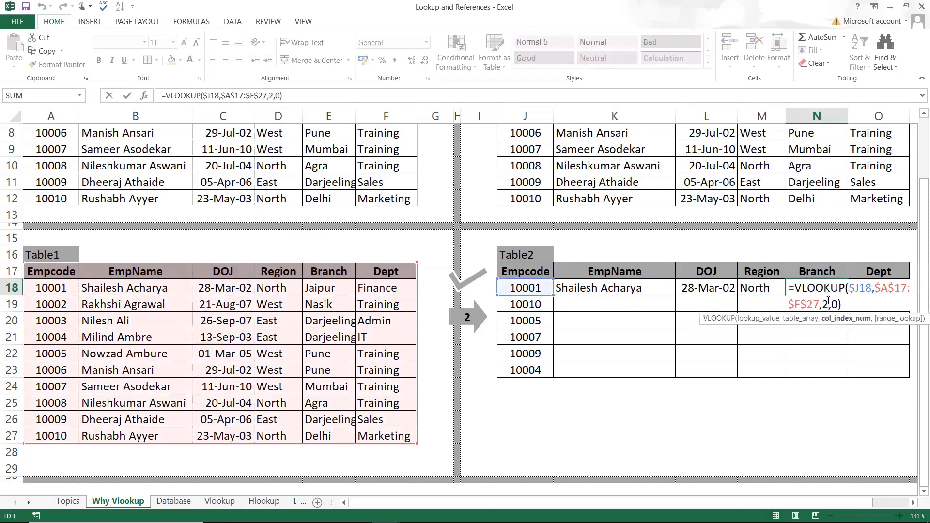
key("BackSpace")
type("5")
key("Return")
Step: Change the column index in the Dept formula in O18 to 6
left_click(889, 288)
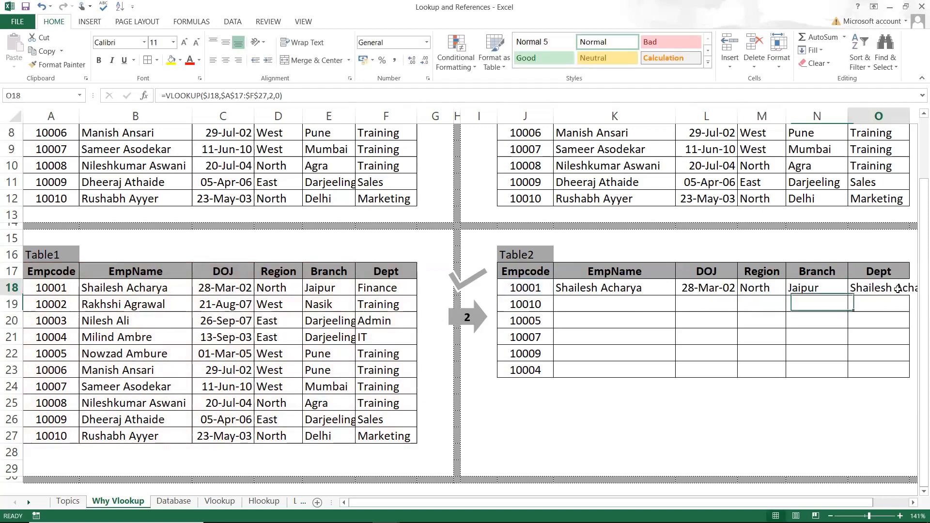
double_click(889, 289)
left_click(886, 319)
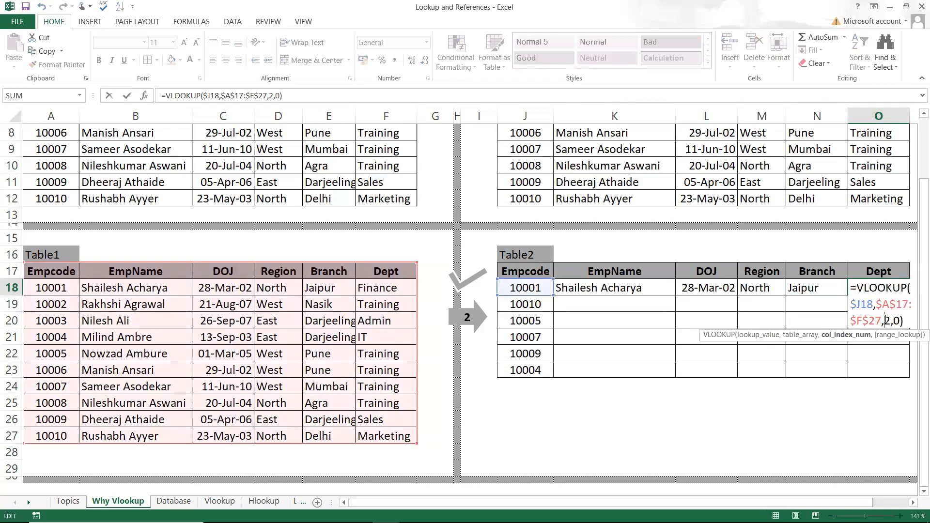
key("BackSpace")
type("6")
key("Return")
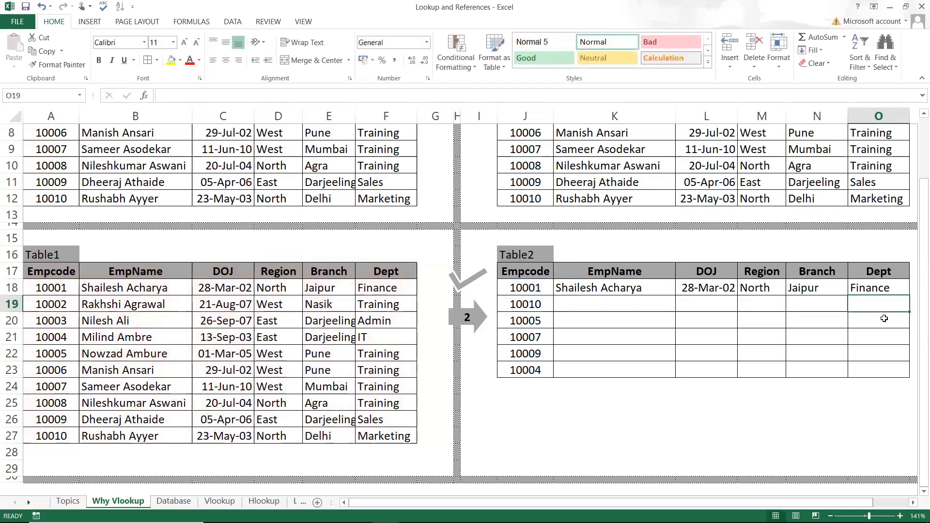
Step: Fill the lookup formulas in K18:O18 down through row 23 of the lower Table2
left_click_drag(618, 290, 867, 296)
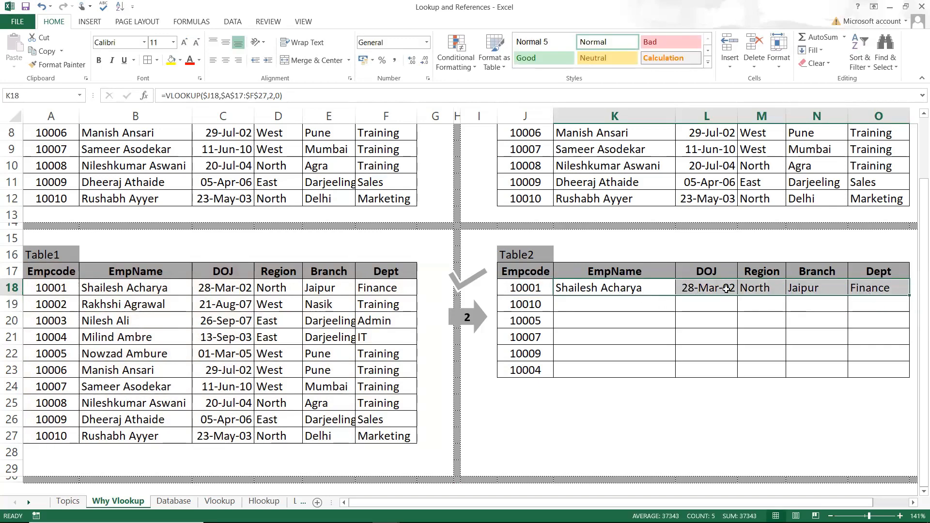
double_click(908, 294)
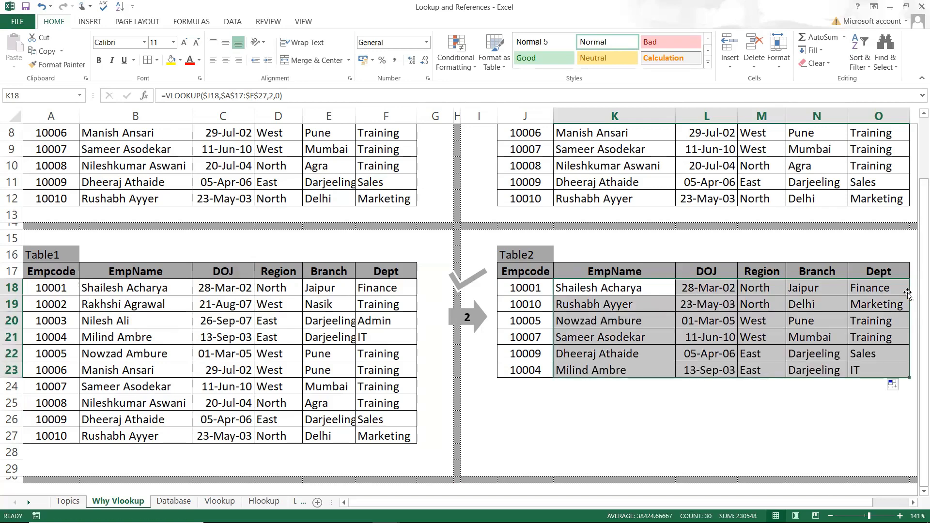
left_click(884, 301)
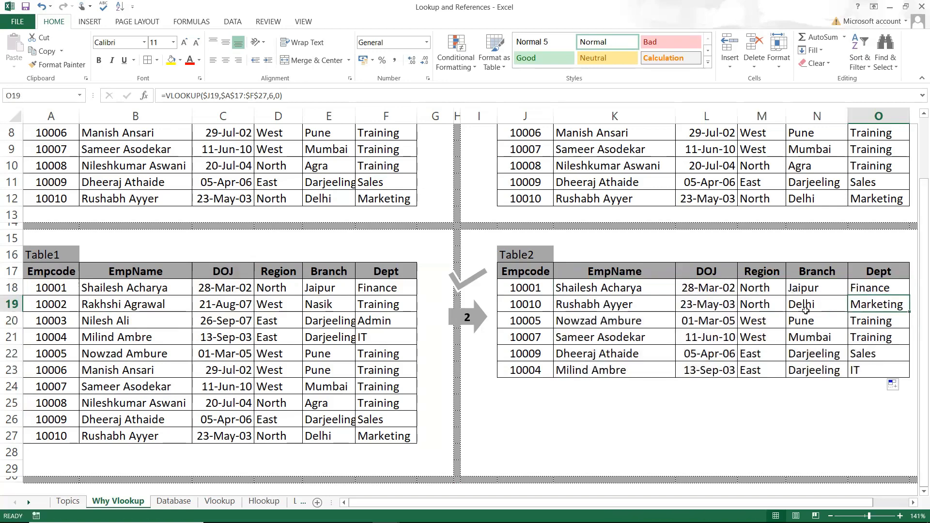
Step: Review the VLOOKUP formula in K18 and compare the filled Table2 entries with the Table1 source data
double_click(624, 289)
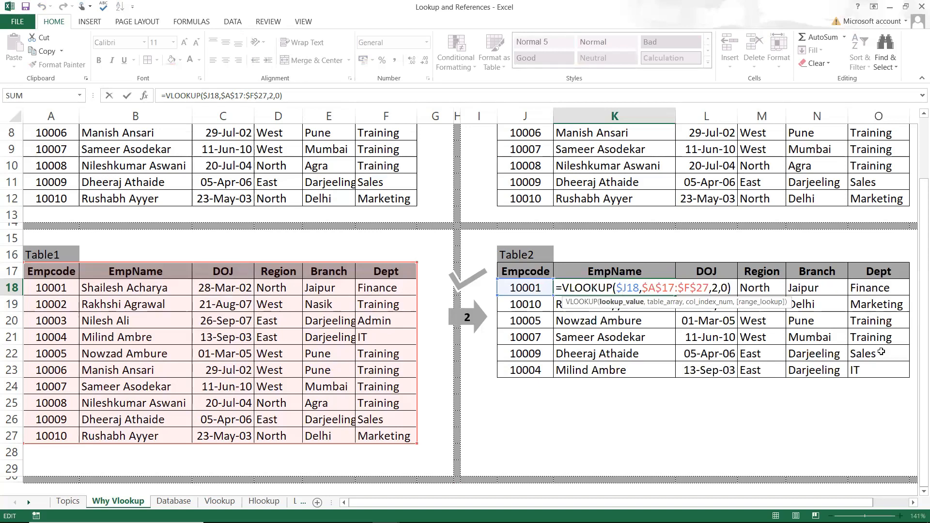
left_click(815, 353)
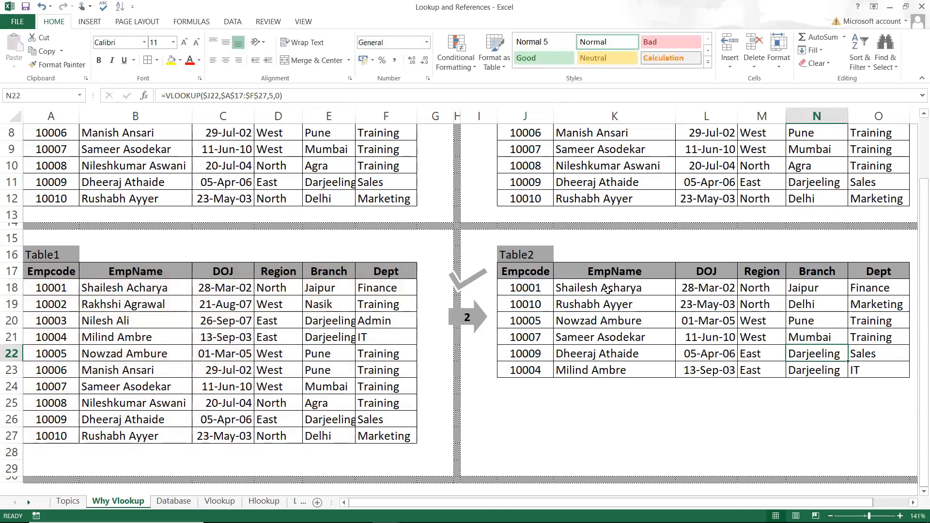
left_click_drag(609, 293, 785, 377)
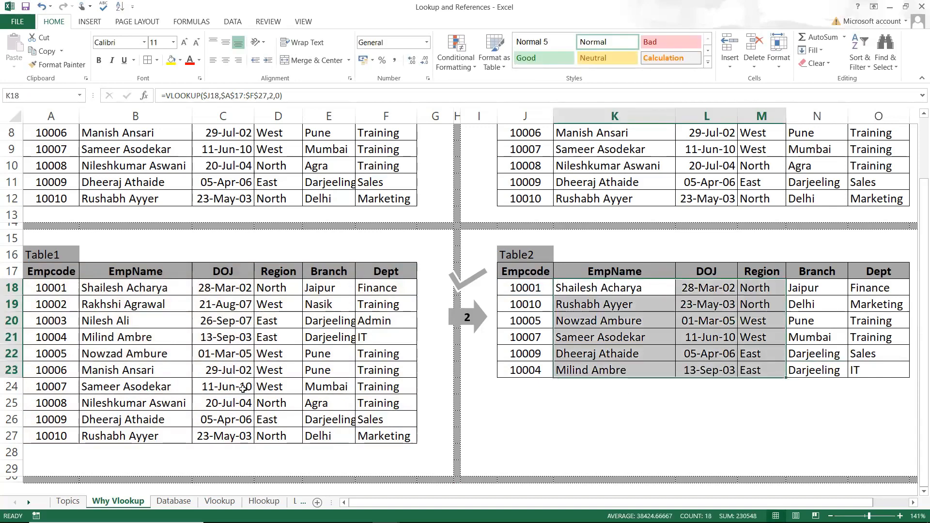
left_click_drag(97, 305, 313, 417)
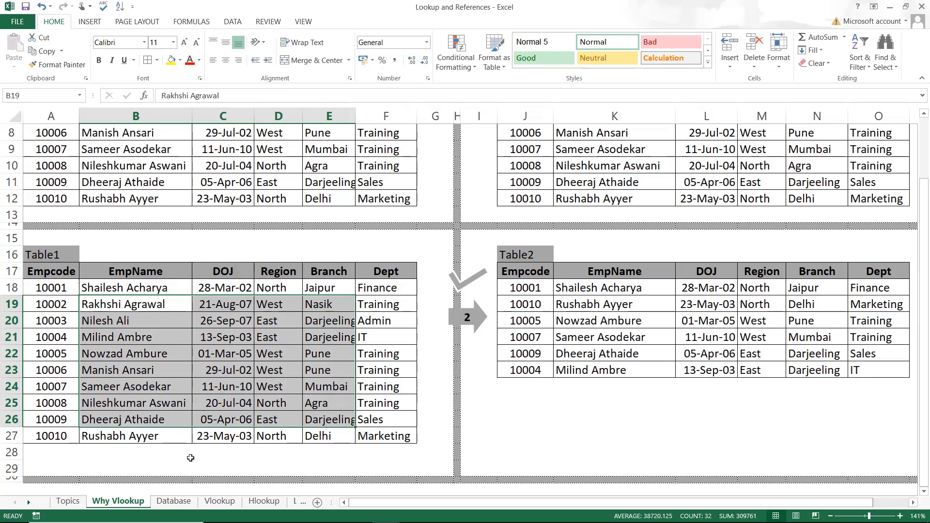
Step: Clear the existing lookup results from B2:F31 on the Vlookup sheet
left_click(191, 502)
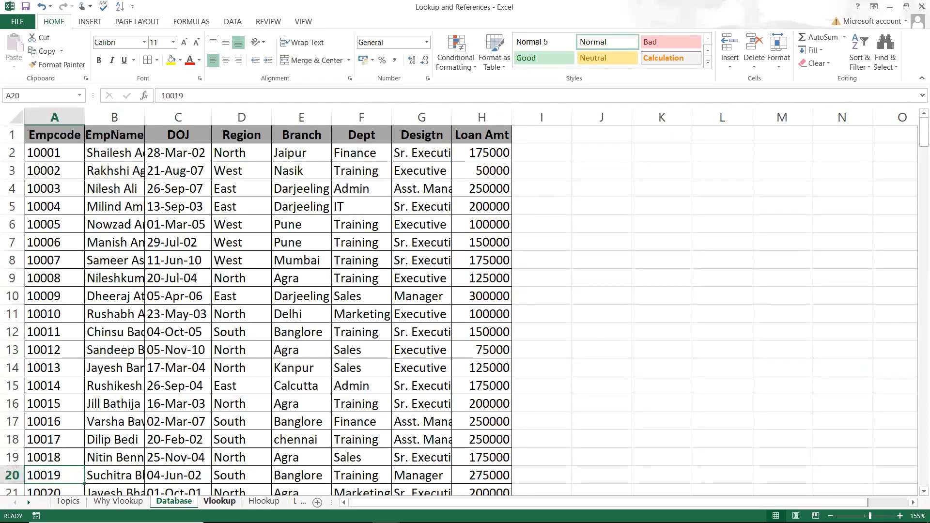
left_click(219, 501)
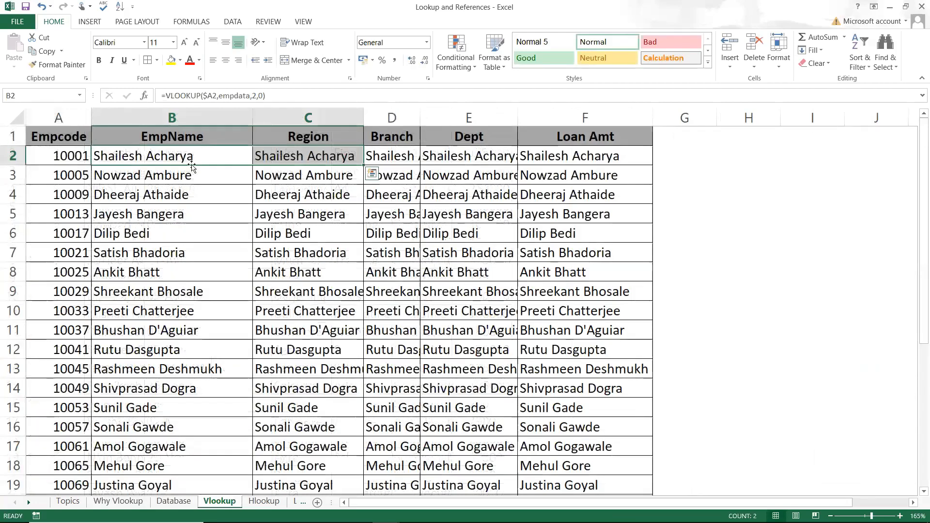
key("Right")
left_click(191, 166)
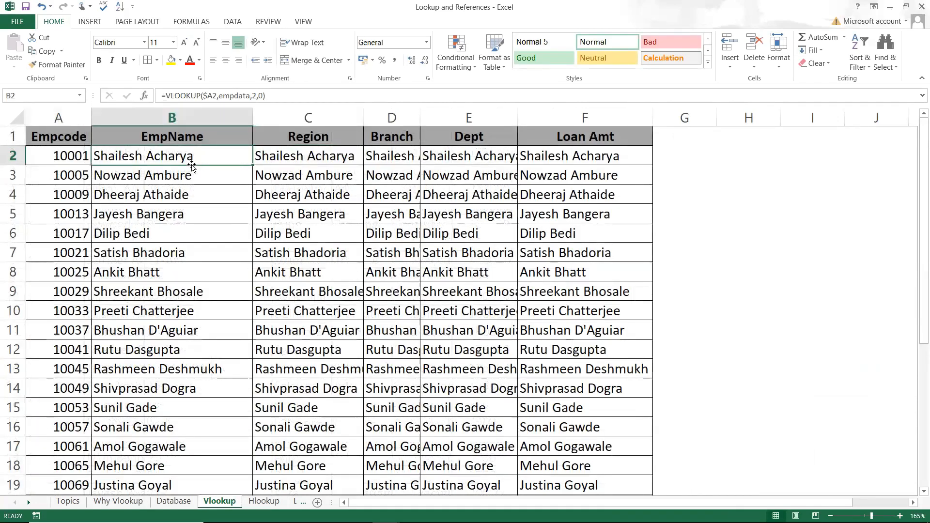
key("ctrl+shift+Right")
key("ctrl+shift+Down")
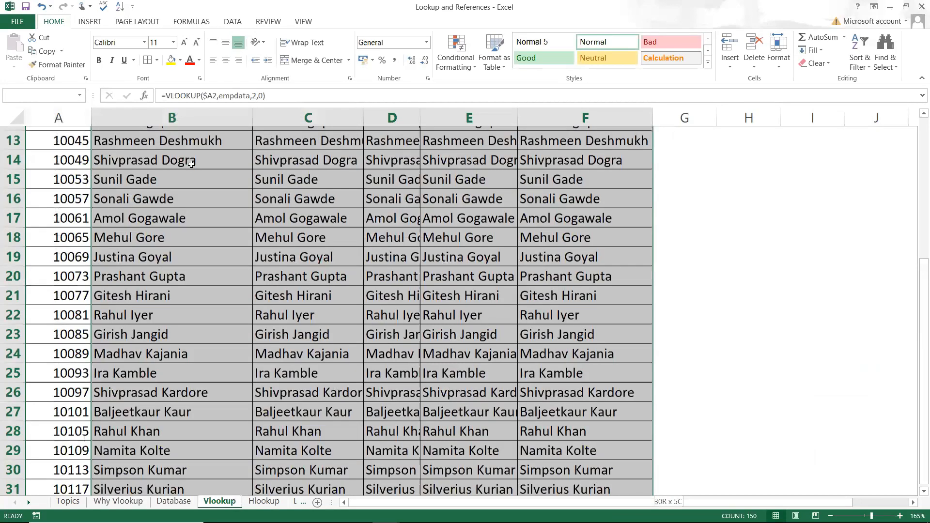
key("Delete")
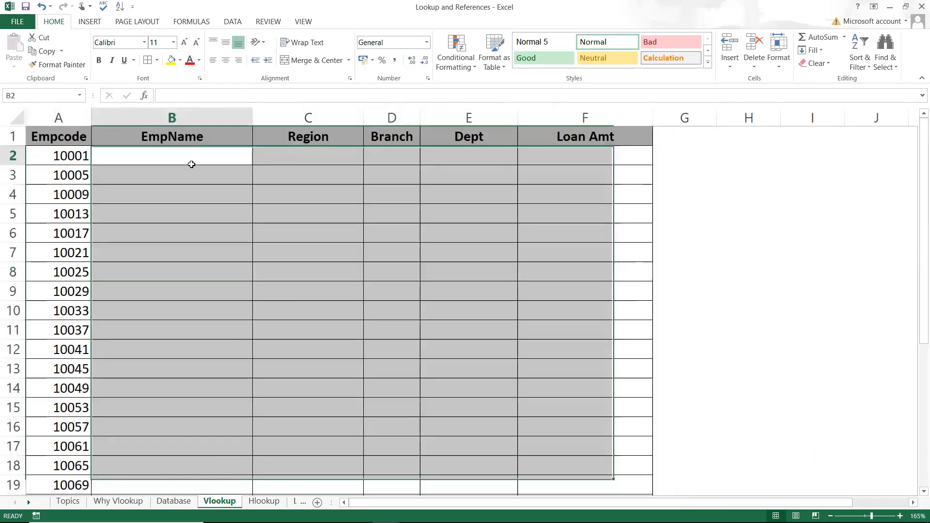
Step: Examine the Empcode list on the Vlookup sheet against the source records on the Database sheet
left_click(123, 154)
key("ctrl+Home")
key("ctrl+shift+Down")
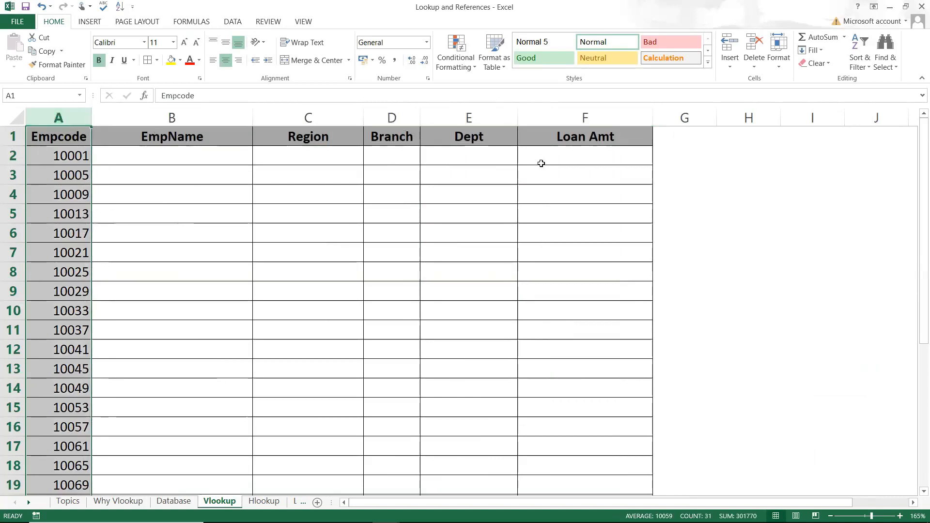
left_click(221, 164)
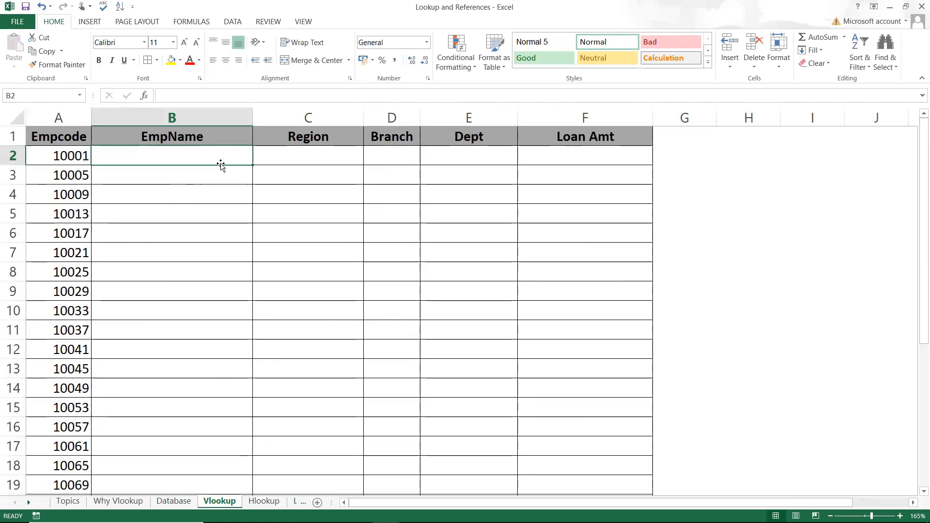
left_click(175, 502)
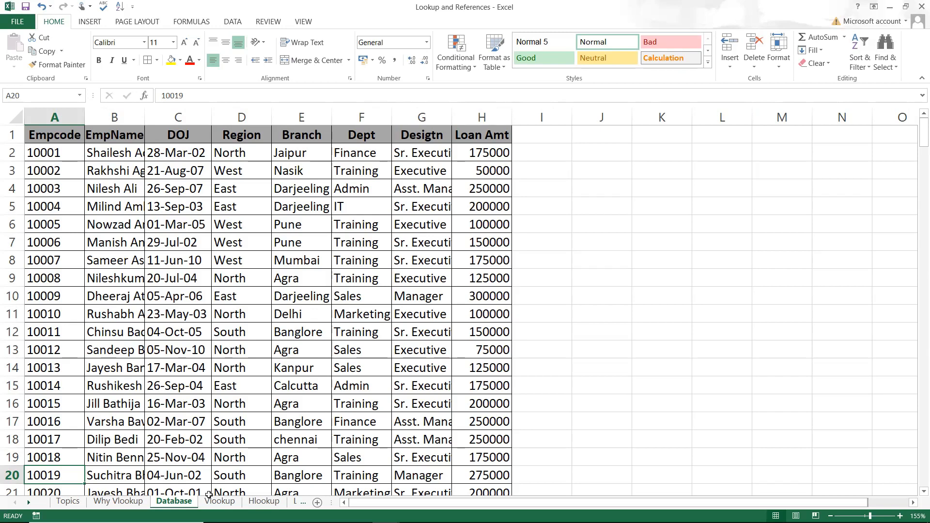
left_click(221, 503)
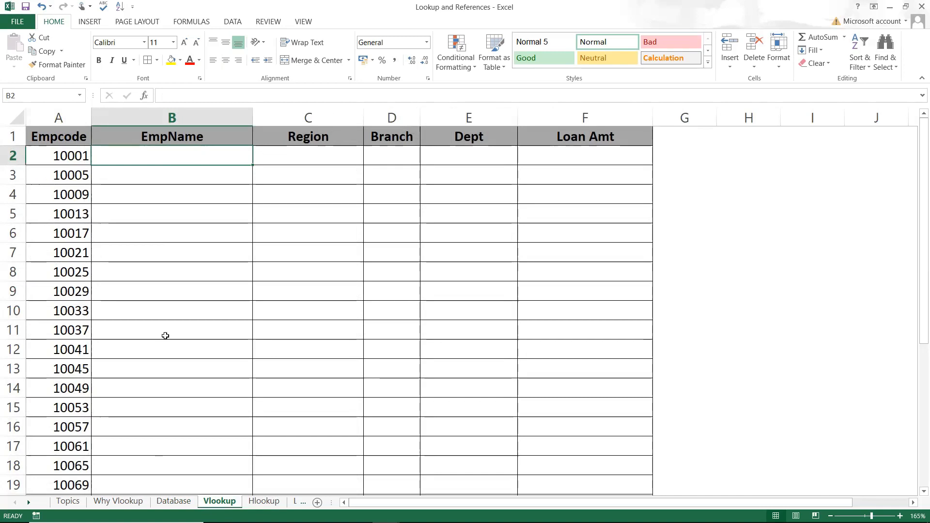
left_click(172, 501)
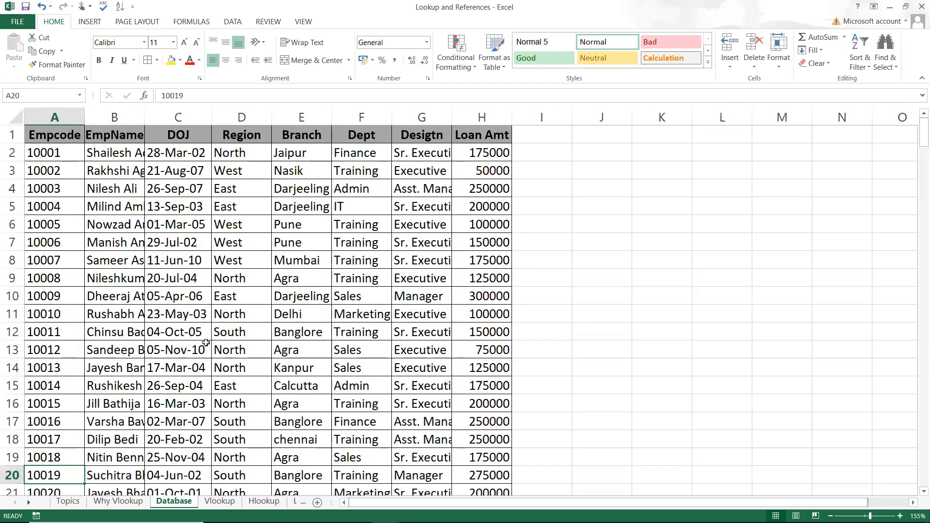
Step: Select the whole employee table on the Database sheet and check its range name
left_click(266, 277)
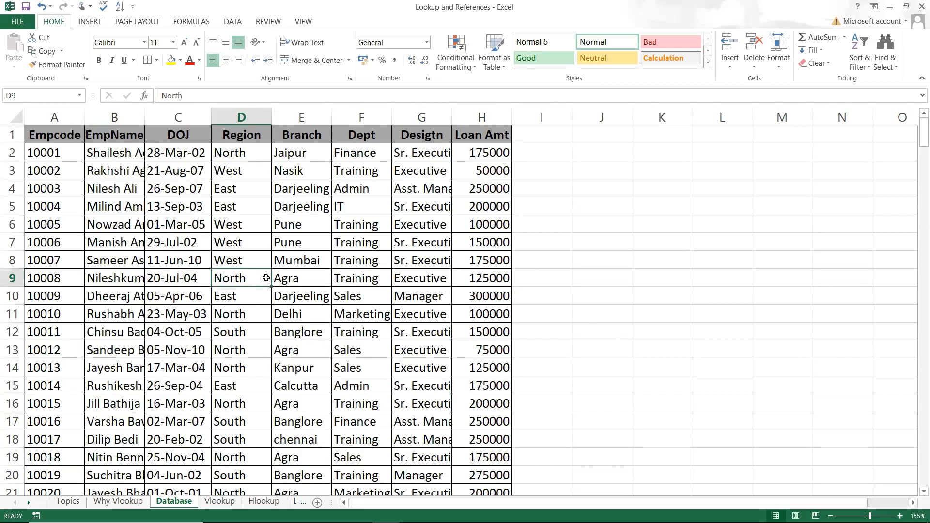
key("ctrl+a")
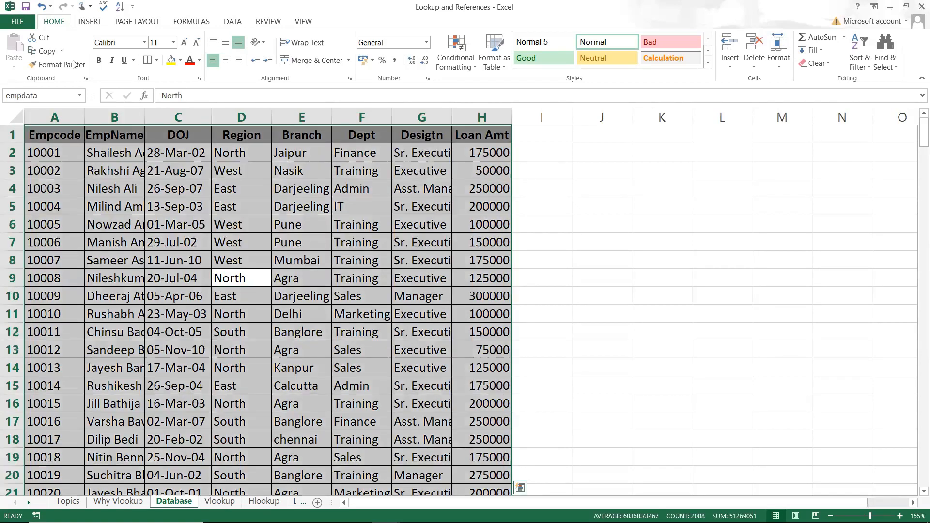
left_click(44, 90)
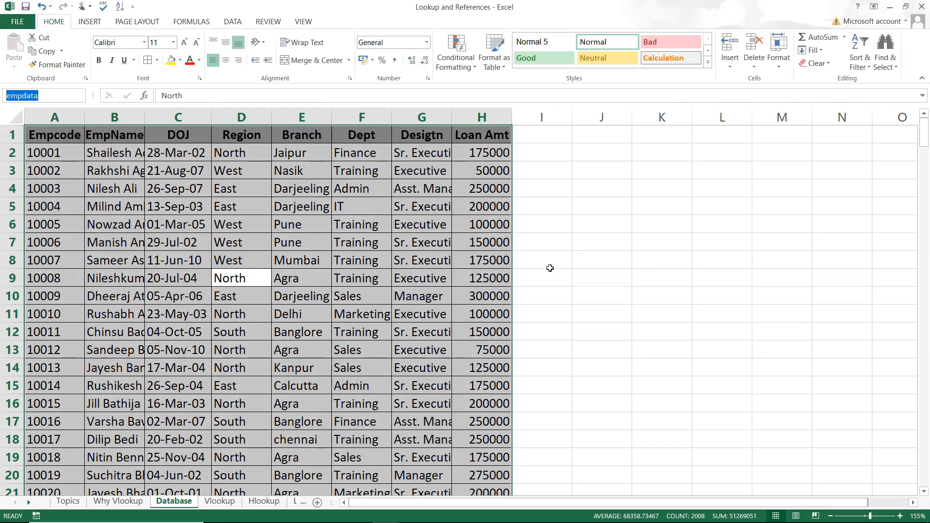
left_click(412, 309)
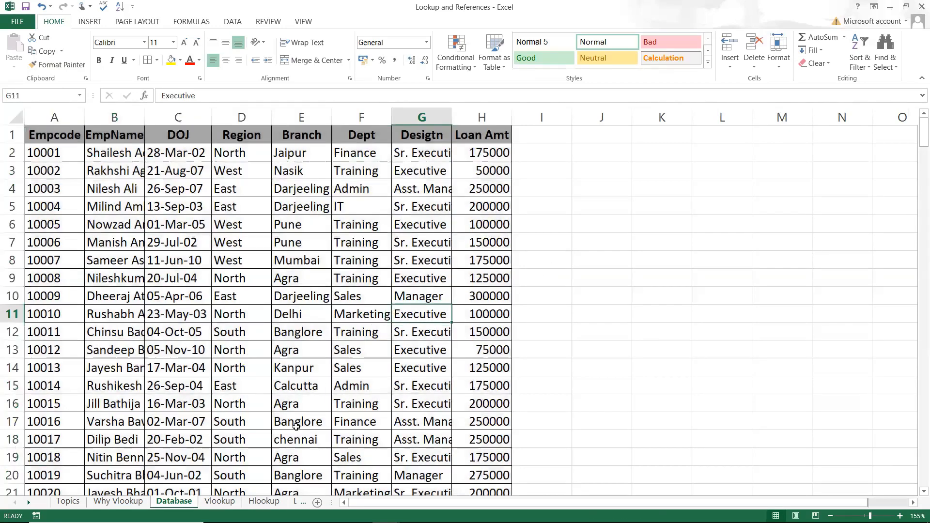
Step: Start a VLOOKUP formula in B2 of the Vlookup sheet with $A2 as the column-locked lookup value
left_click(219, 501)
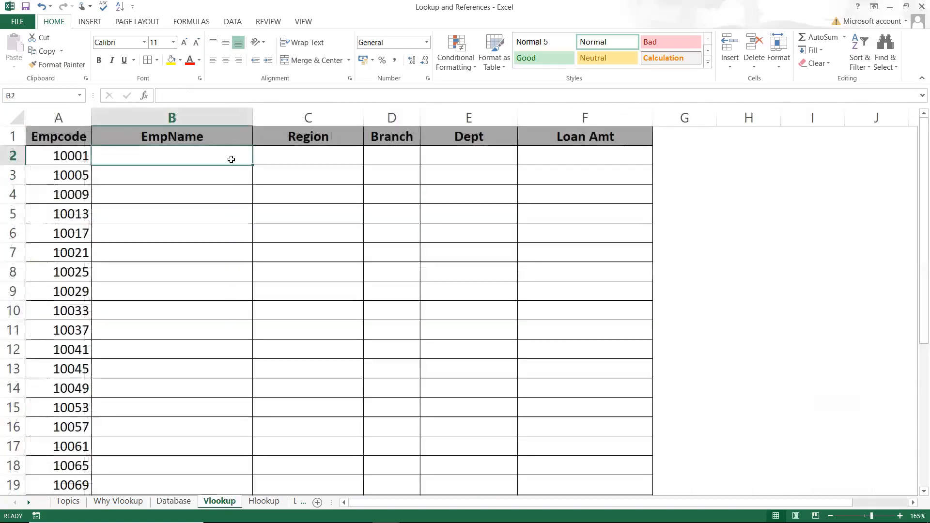
type("=vlo")
key("Tab")
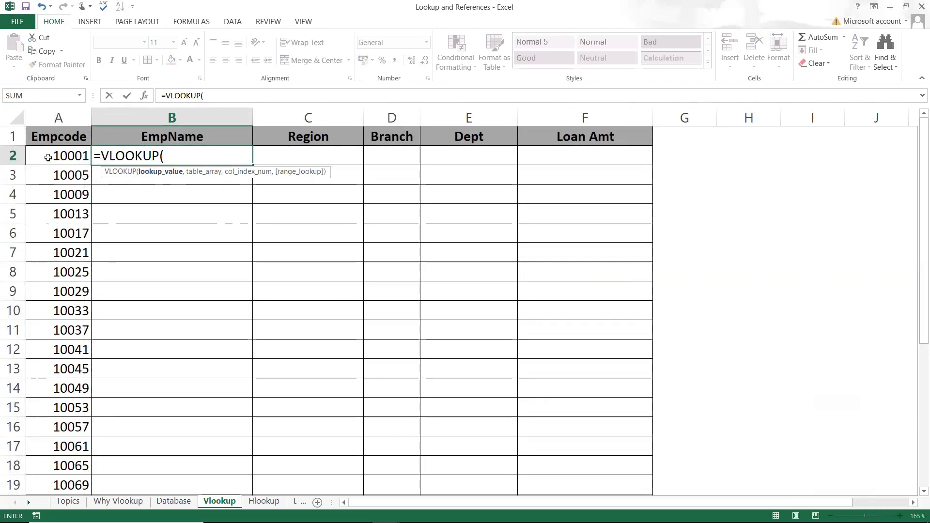
left_click(68, 155)
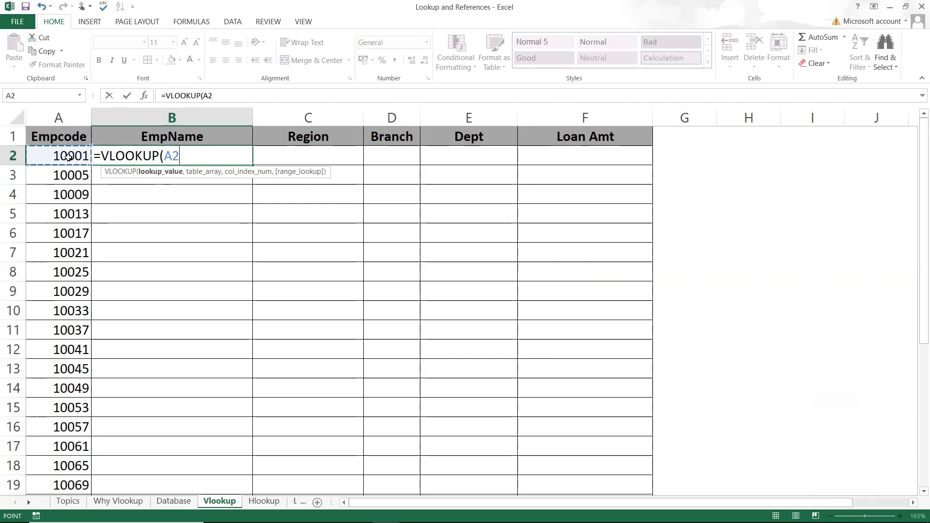
key("F4")
key("F4")
key("F4")
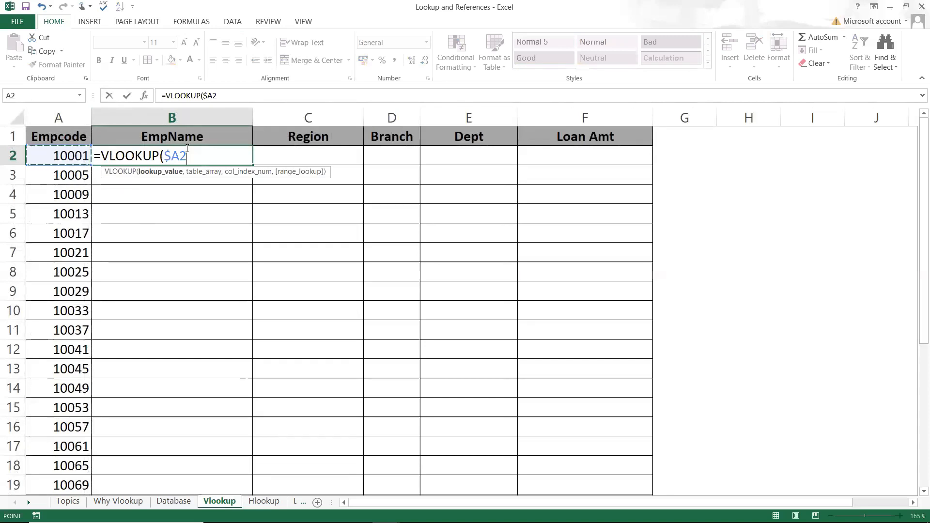
type(",")
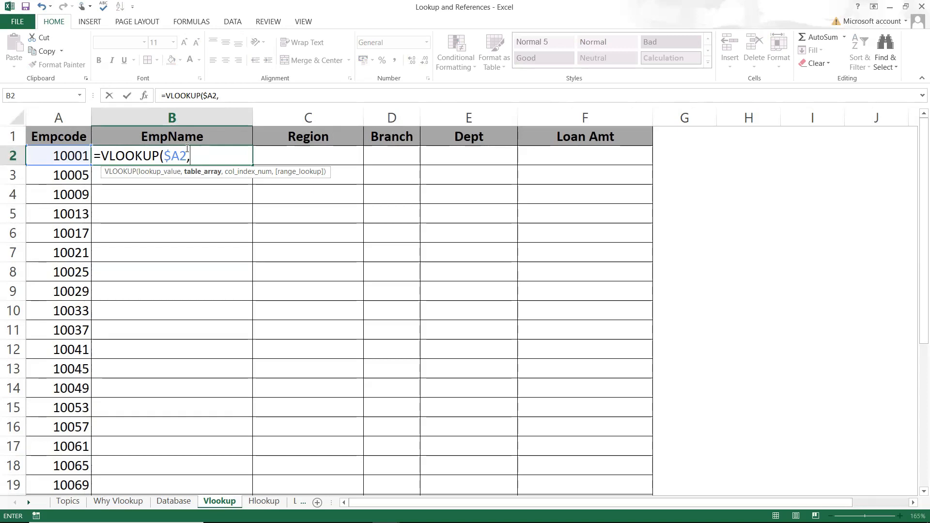
Step: Complete the B2 formula with the named range empdata as table array, column index 2 and exact match 0
type("da")
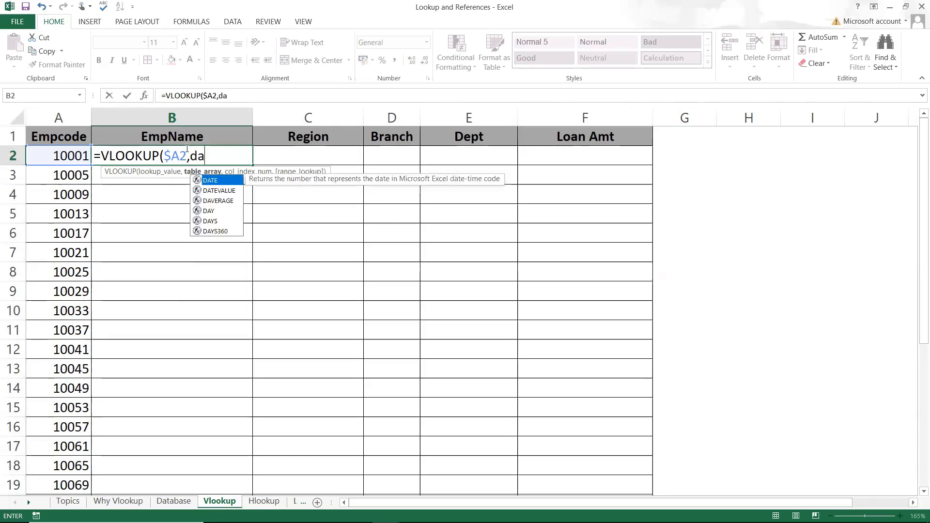
key("BackSpace")
key("BackSpace")
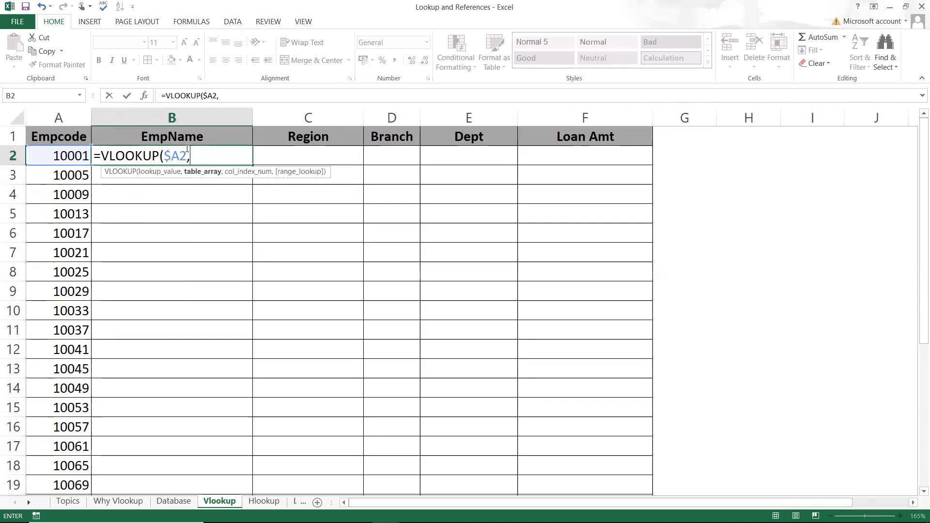
type("emp")
key("Tab")
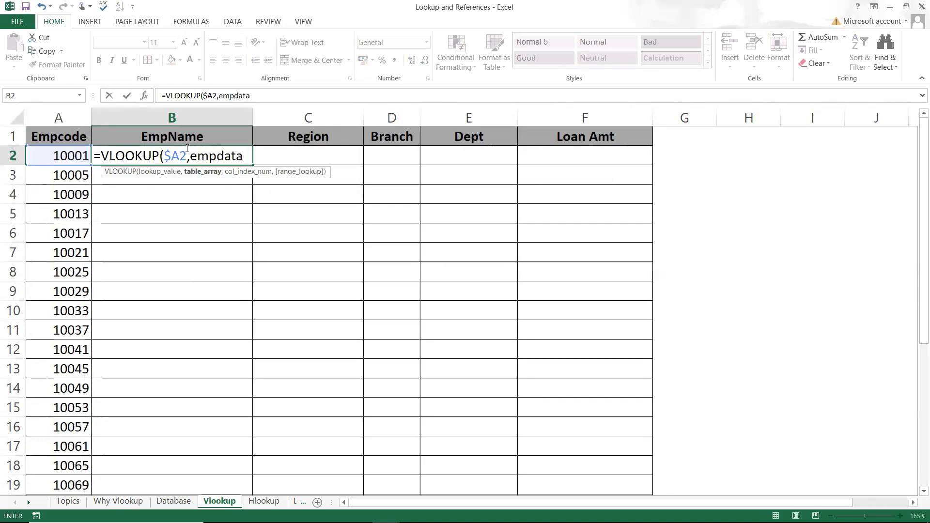
type(",")
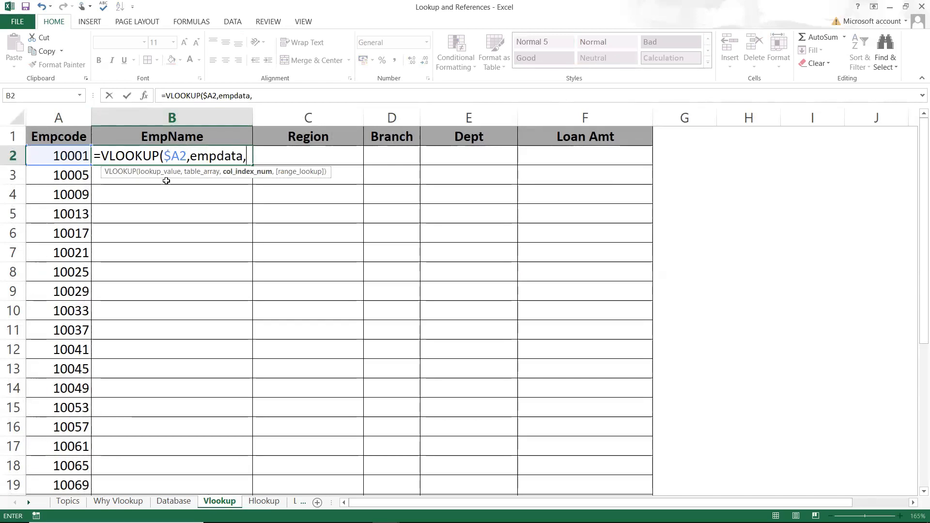
type("2,0")
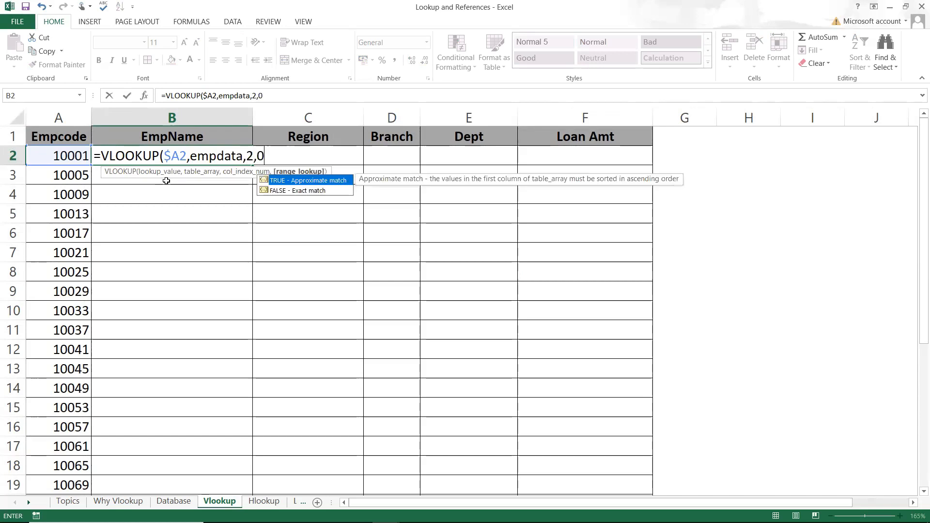
type(")")
key("Return")
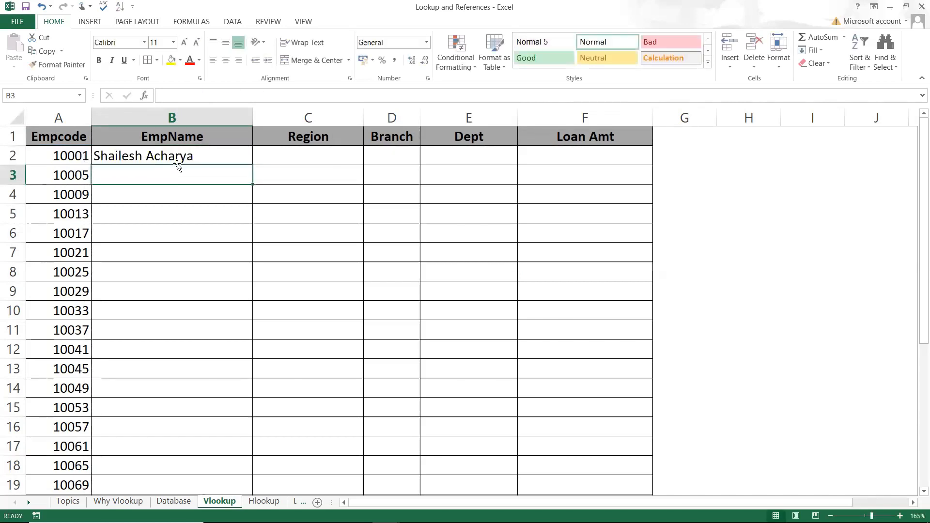
Step: Check the column order on the Database sheet, and copy the Vlookup sheet's B2 formula across through F2
left_click(183, 501)
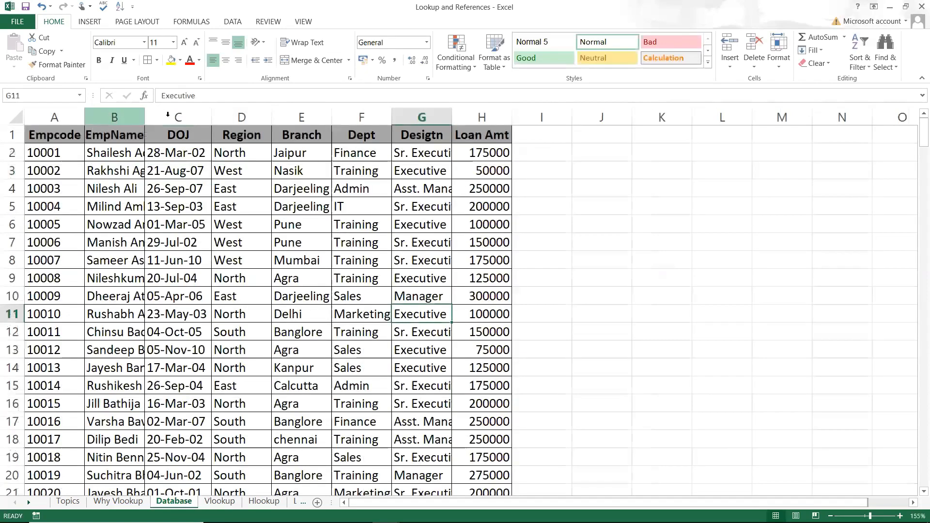
left_click(207, 503)
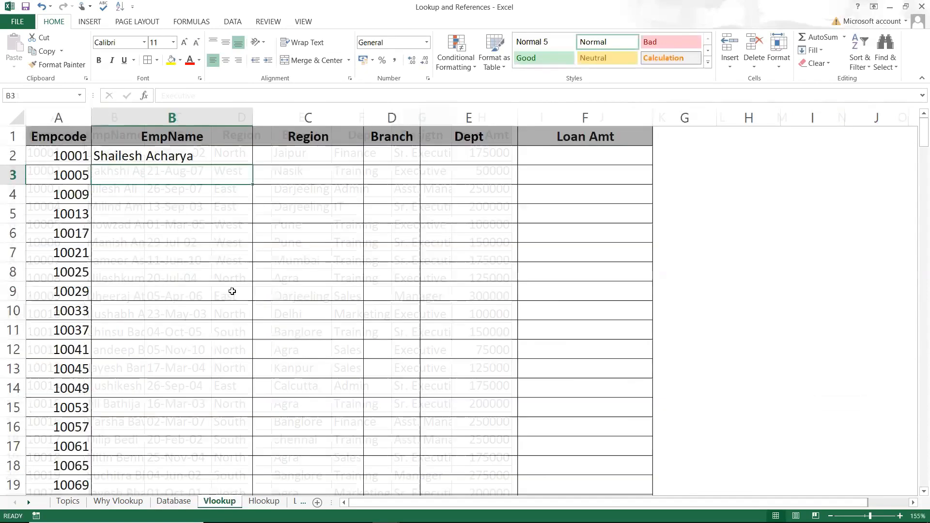
left_click(219, 157)
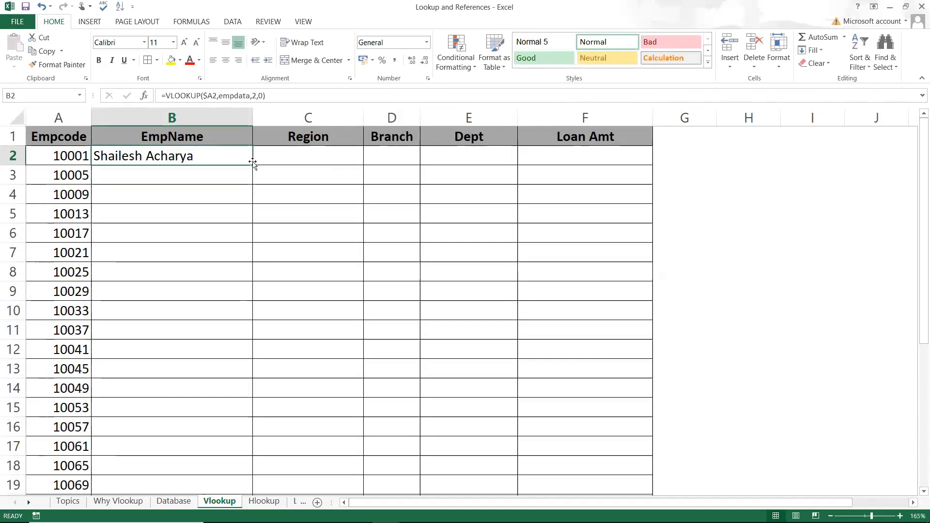
left_click_drag(252, 166, 647, 170)
Step: Set the column index to 4 in the Region VLOOKUP formula in C2
left_click(335, 162)
double_click(336, 161)
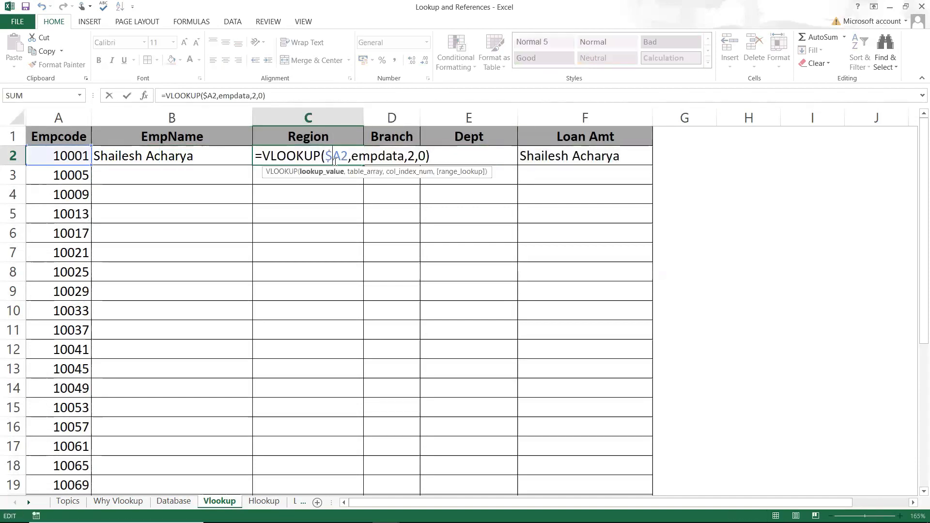
left_click(415, 158)
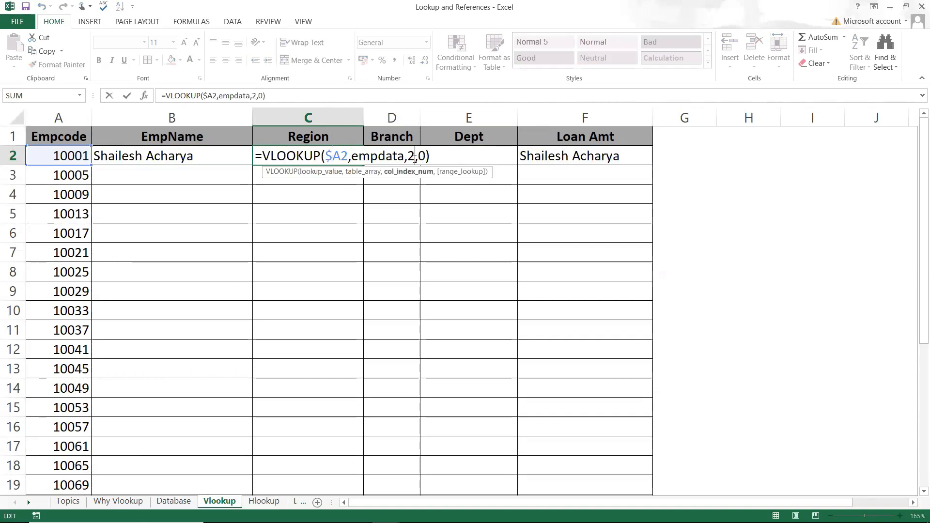
key("BackSpace")
type("4")
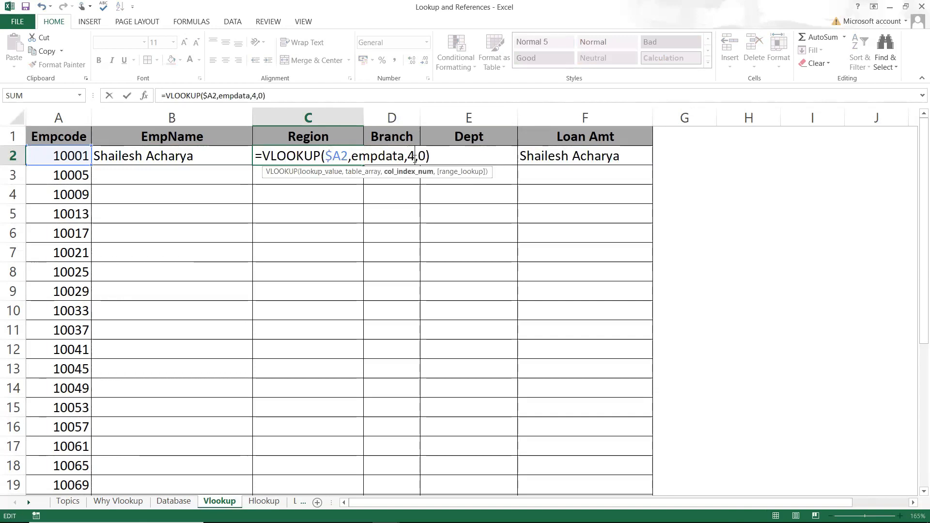
key("Return")
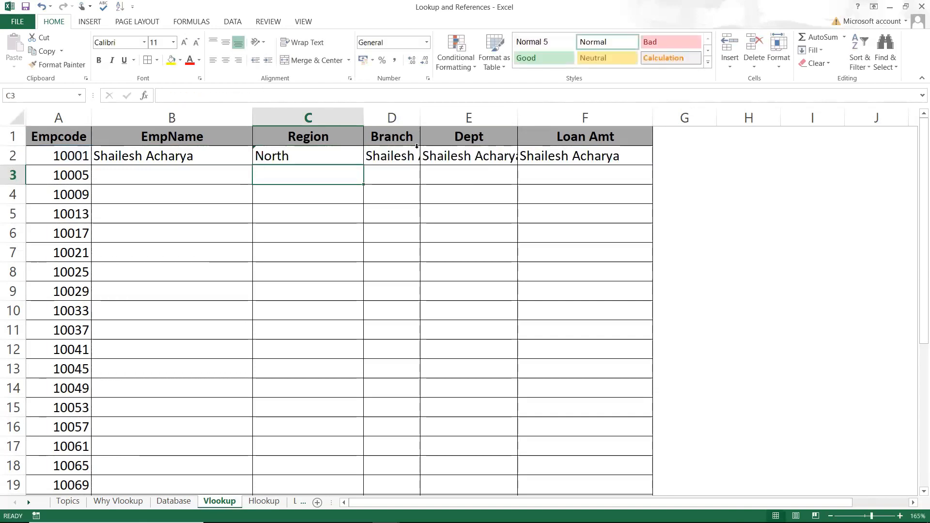
Step: Set the column index to 5 in the Branch VLOOKUP formula in D2
left_click(321, 152)
double_click(386, 151)
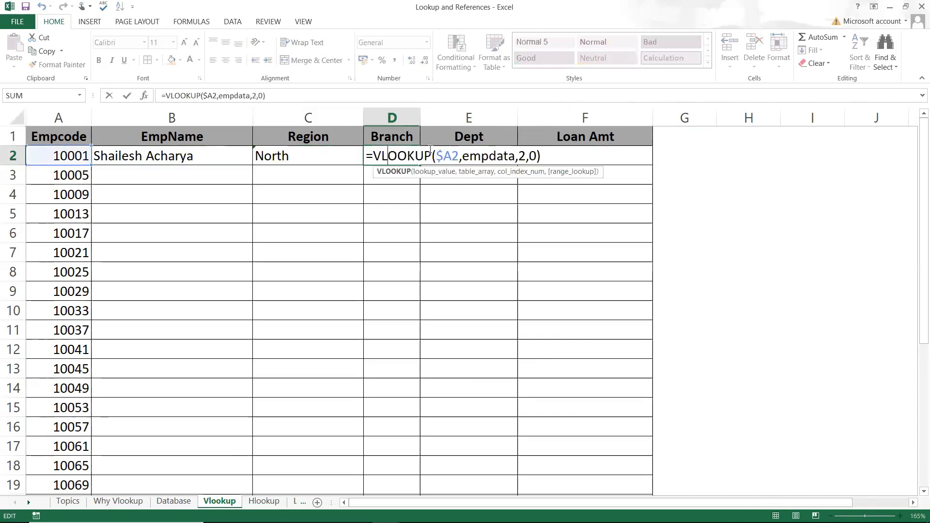
left_click(526, 156)
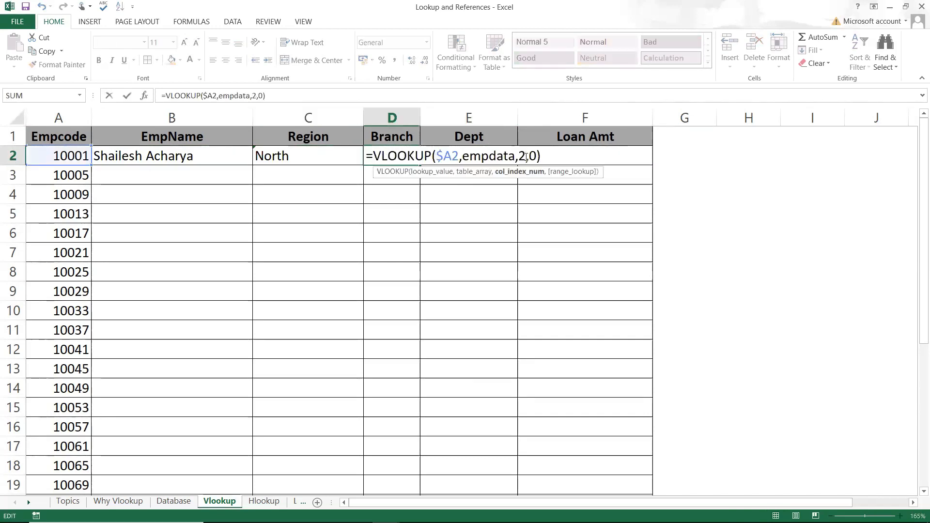
key("BackSpace")
type("5")
key("Return")
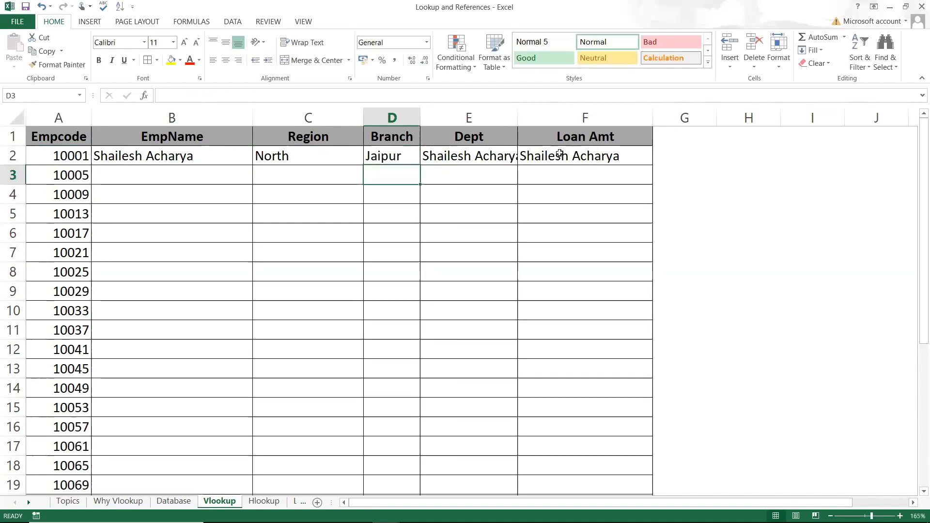
Step: Set the column index to 6 in the Dept VLOOKUP formula in E2
double_click(498, 156)
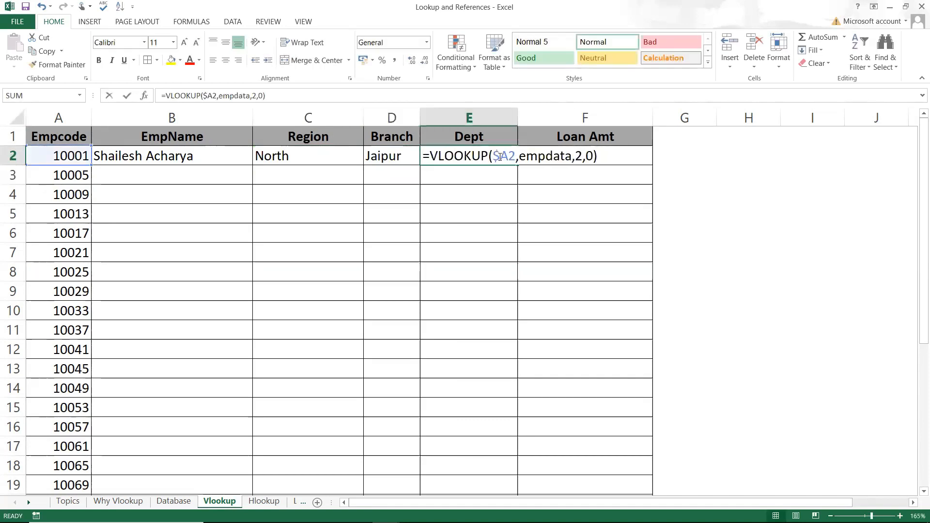
left_click(583, 156)
key("BackSpace")
type("6")
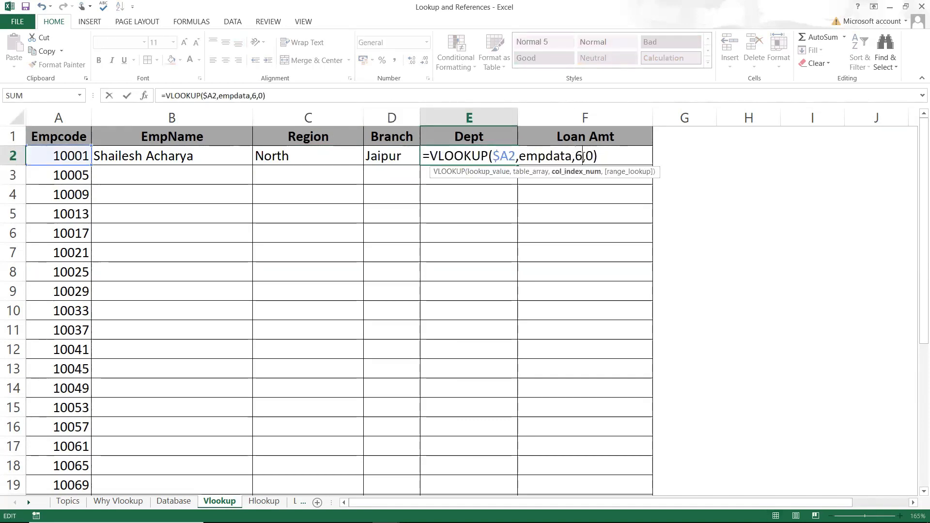
key("Return")
Step: Set the column index to 8 in the Loan Amt VLOOKUP formula in F2
double_click(627, 154)
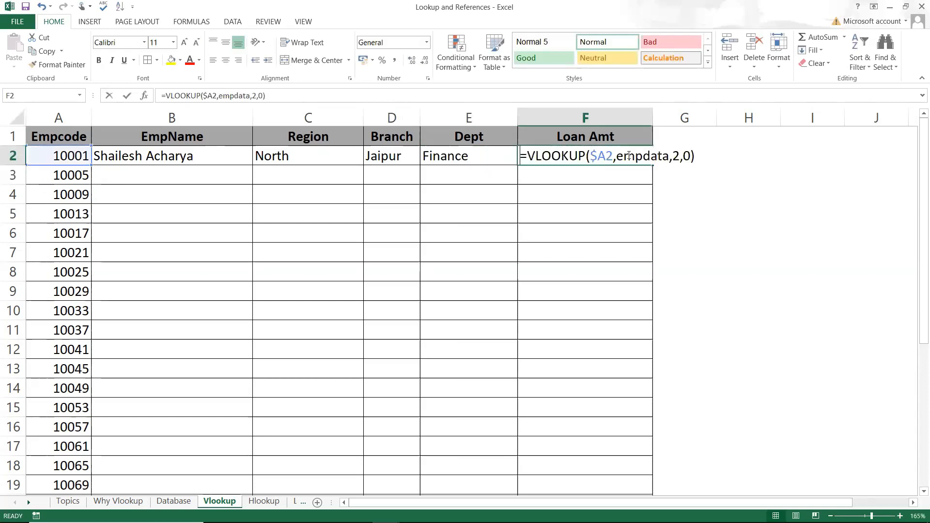
left_click(683, 154)
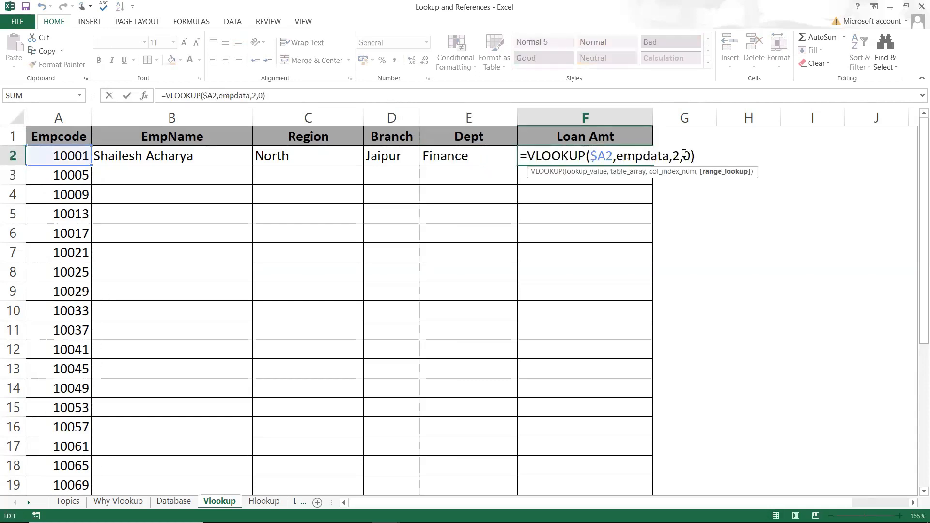
key("Left")
key("BackSpace")
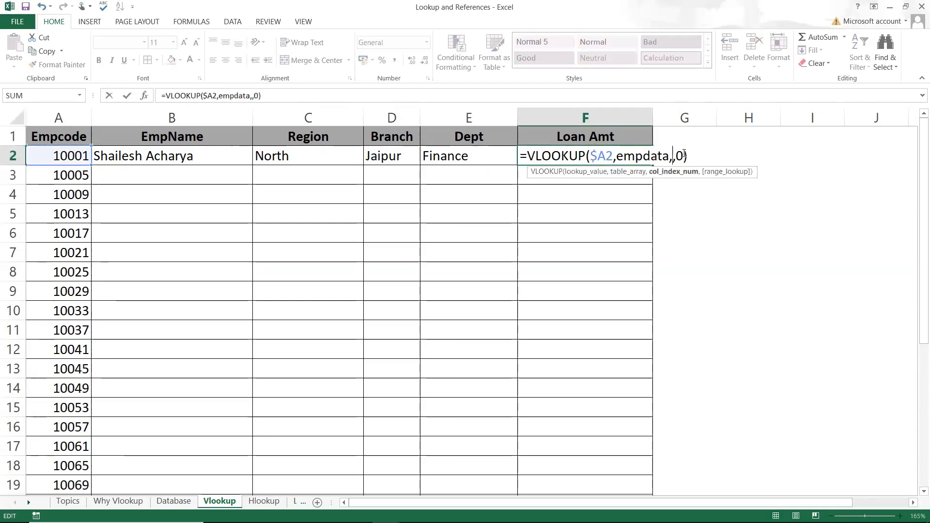
type("8")
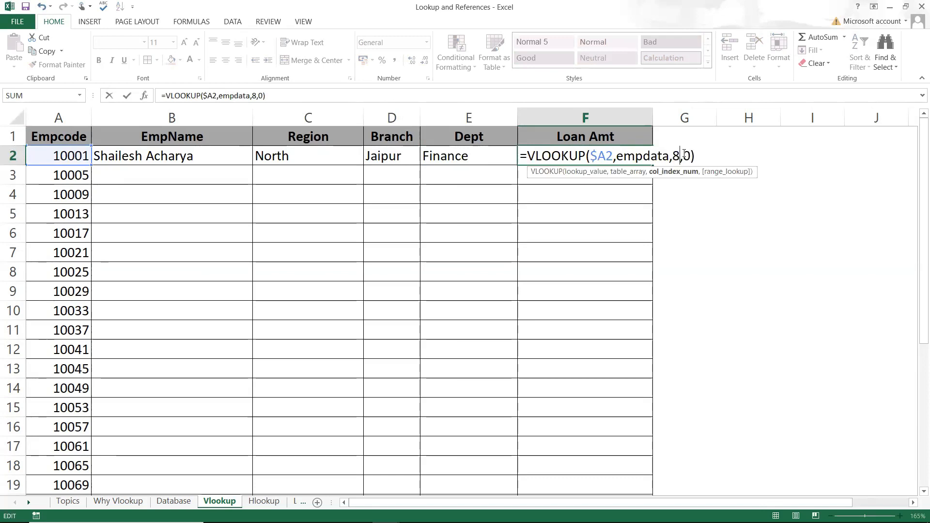
key("Return")
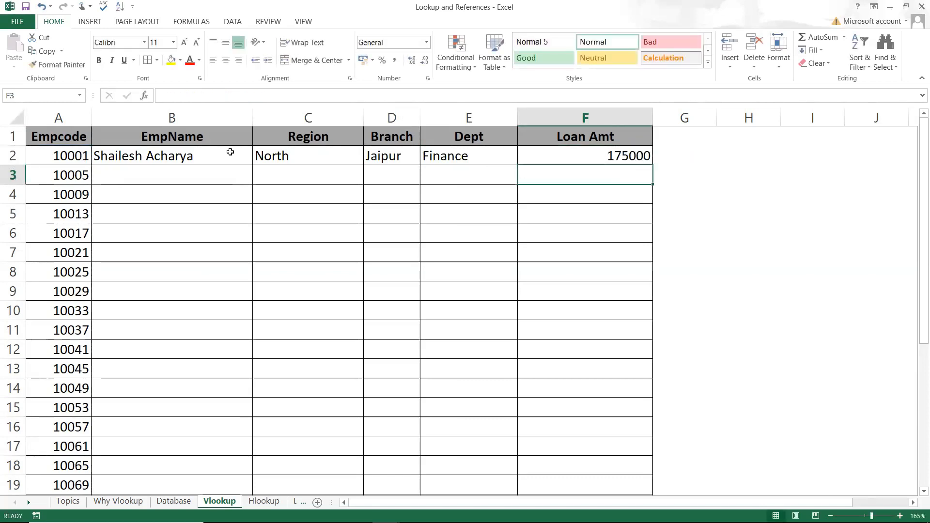
Step: Fill the VLOOKUP formulas in B2:F2 down alongside the whole Empcode list
left_click_drag(230, 152, 605, 157)
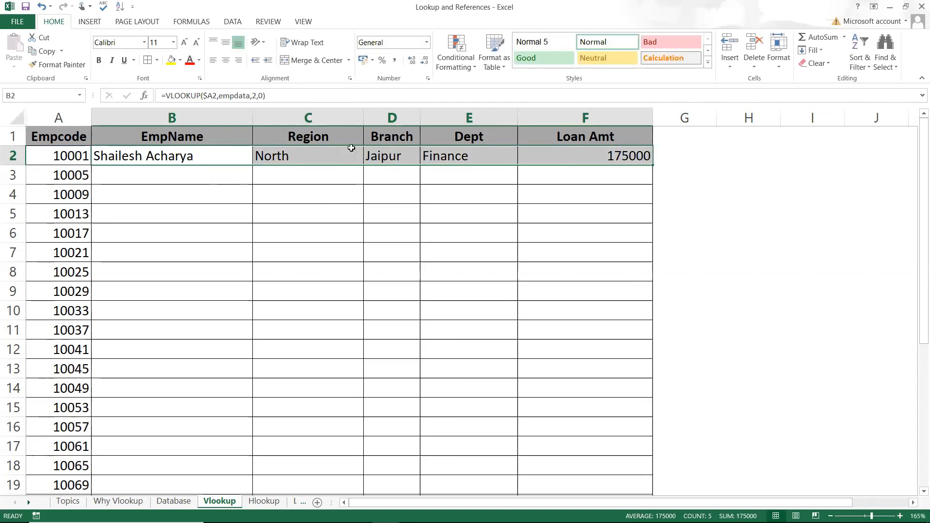
left_click_drag(651, 165, 651, 165)
double_click(651, 165)
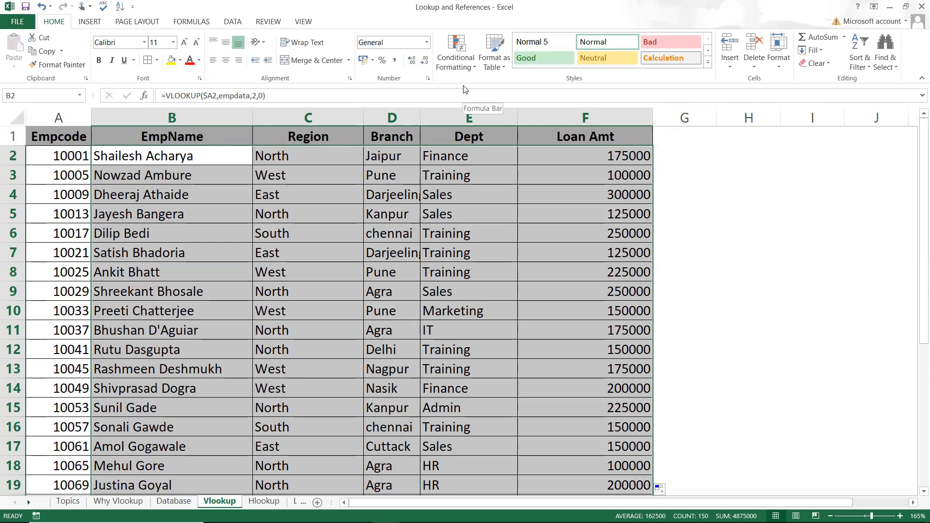
left_click(205, 354)
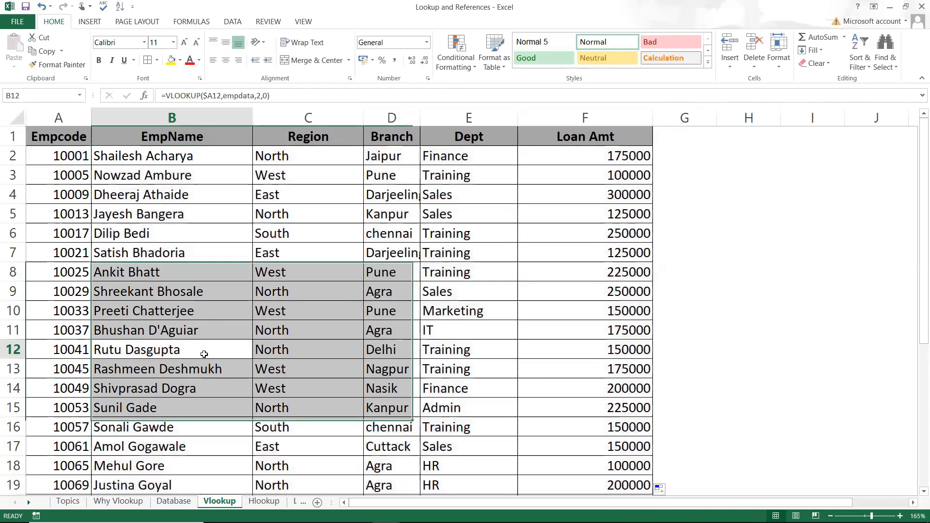
Step: Clear the existing formulas in the lower table on the Hlookup sheet, from B13 through the Loan Amt column and down to the last row
left_click(264, 502)
left_click(128, 332)
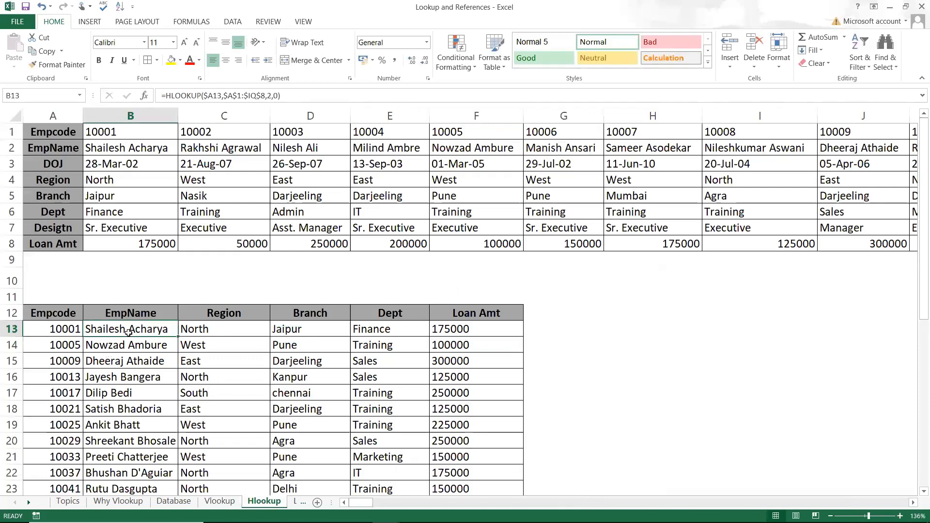
key("ctrl+shift+Right")
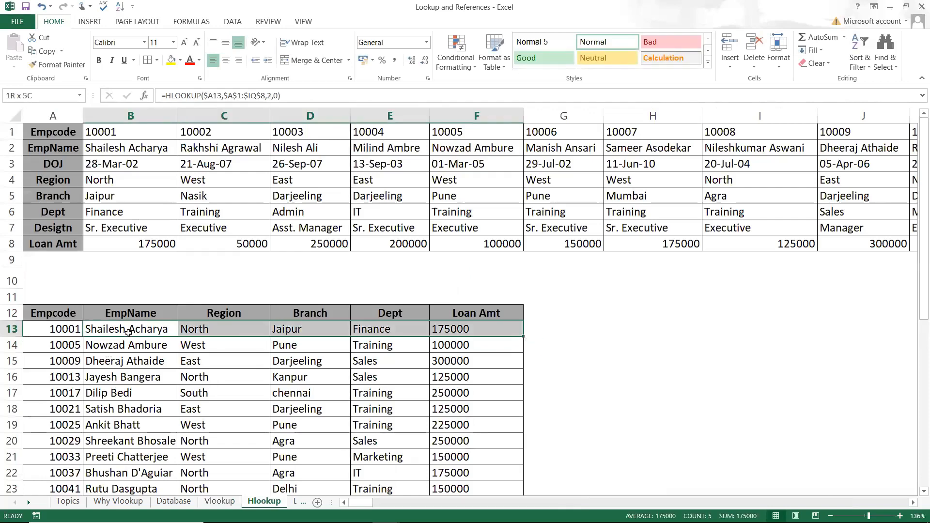
key("ctrl+shift+Down")
key("Delete")
scroll(128, 333, "up", 5)
key("Up")
key("Up")
key("Up")
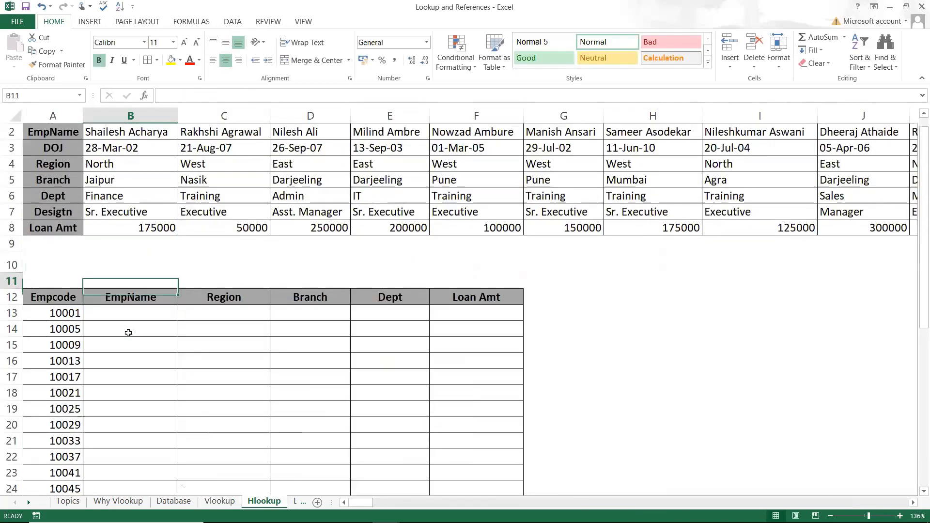
Step: Examine the horizontal employee table in rows 1 to 8 of the Hlookup sheet and select its whole data region
left_click(139, 309)
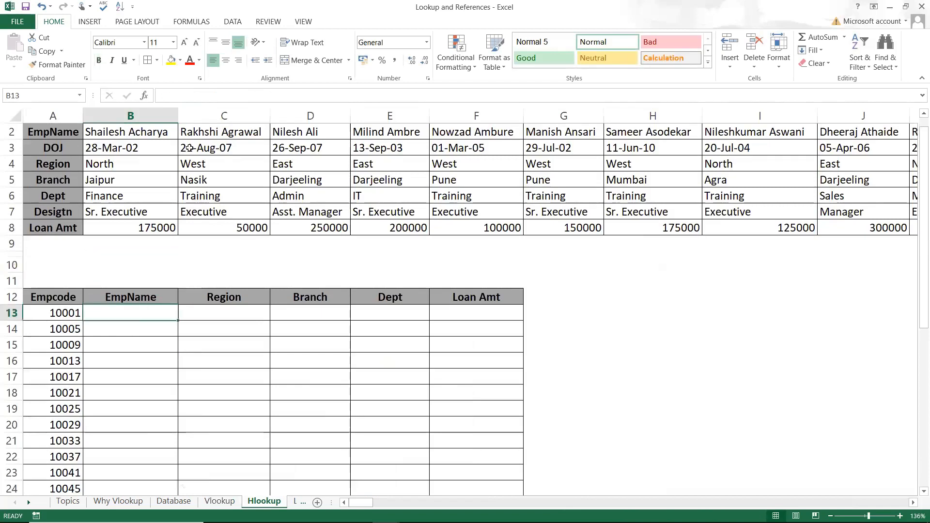
left_click(8, 132)
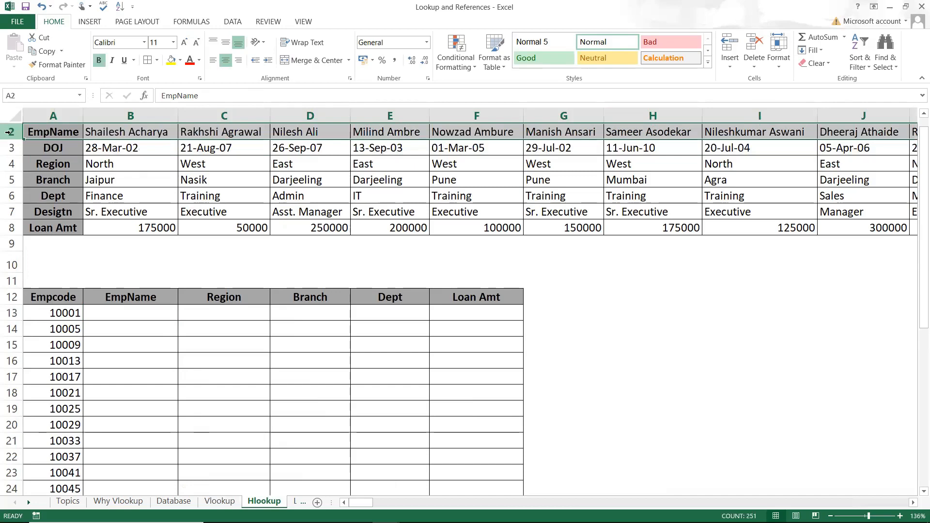
key("ctrl+Home")
left_click_drag(8, 131, 8, 227)
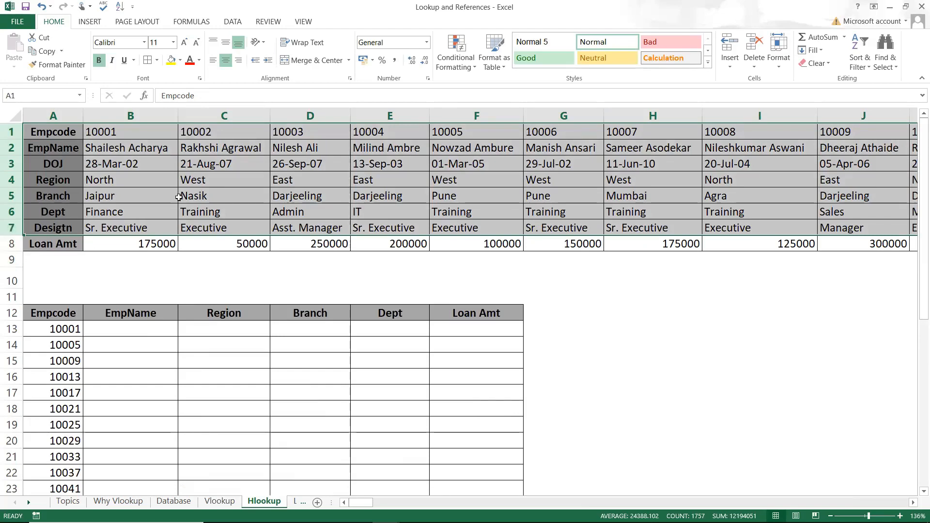
left_click(198, 185)
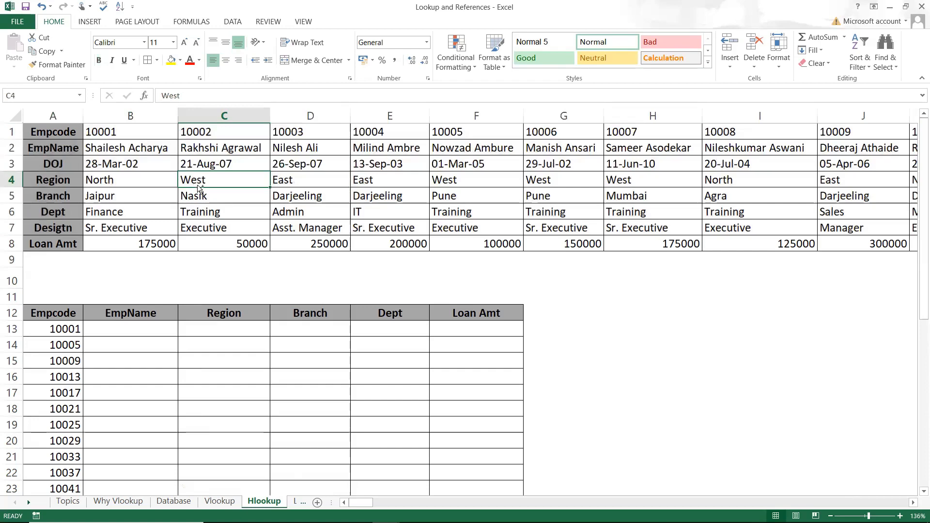
key("ctrl+a")
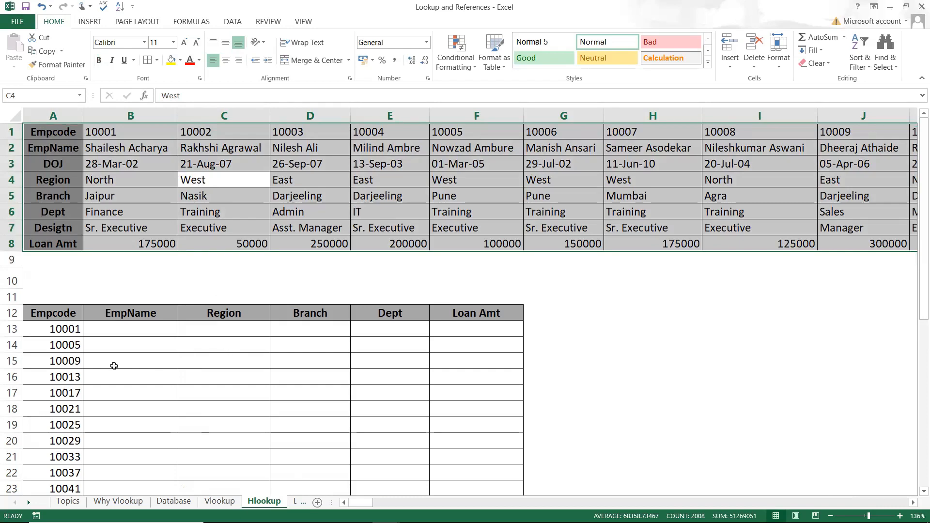
Step: Start an HLOOKUP formula in B13 with $A13 as the column-locked lookup value
left_click(133, 326)
type("=hlo")
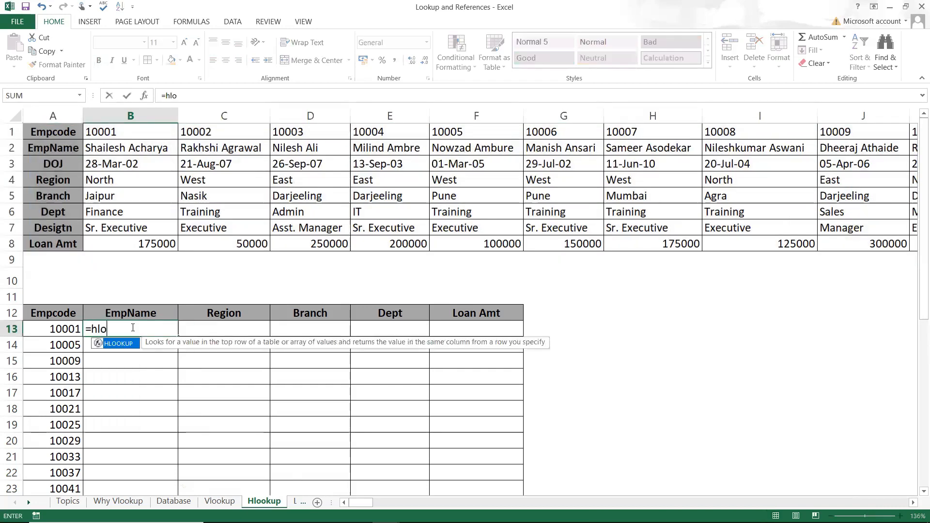
key("Tab")
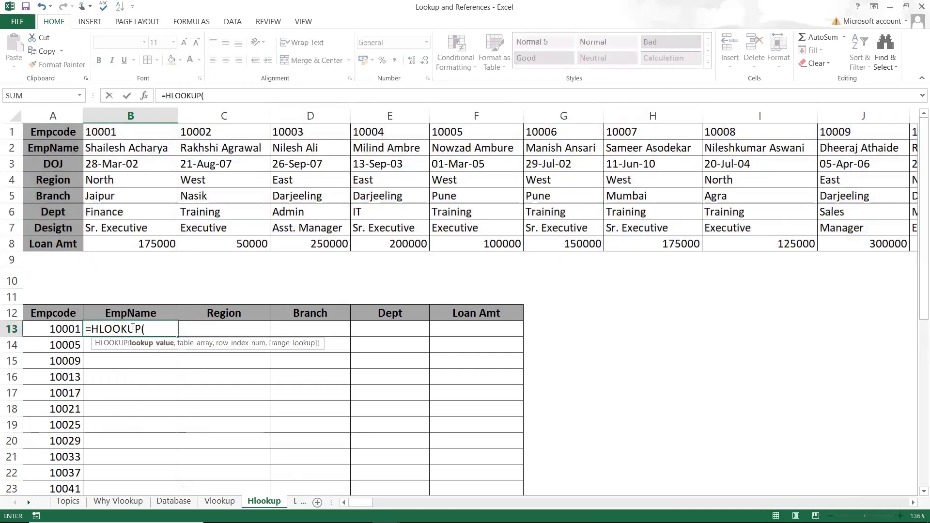
left_click(27, 330)
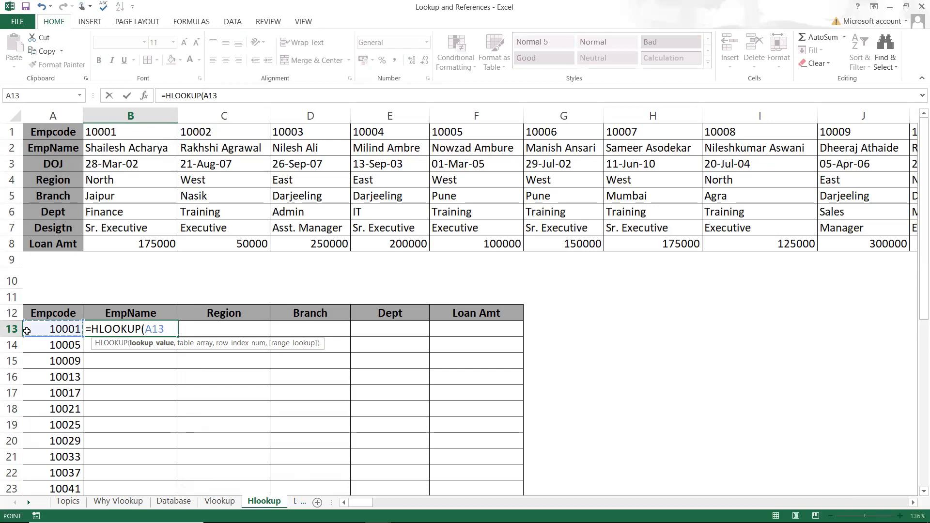
key("F4")
key("F4")
key("F4")
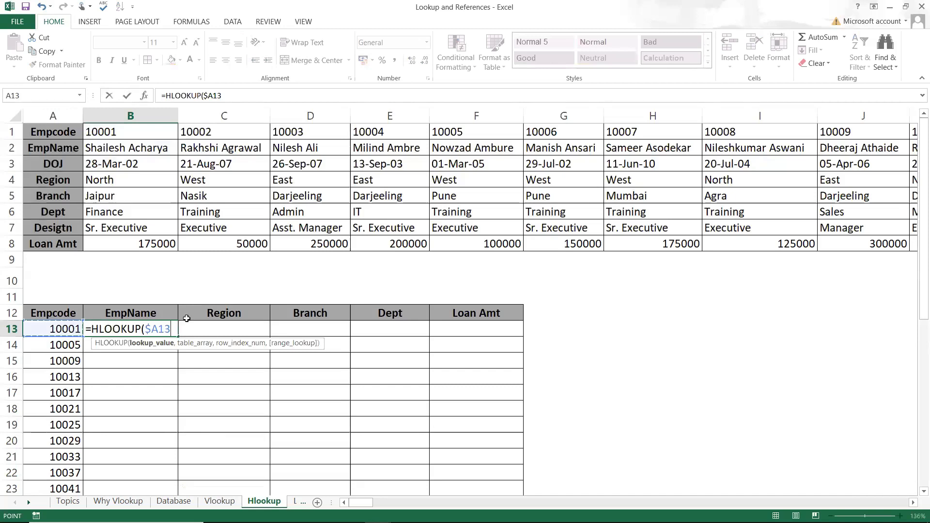
type(",")
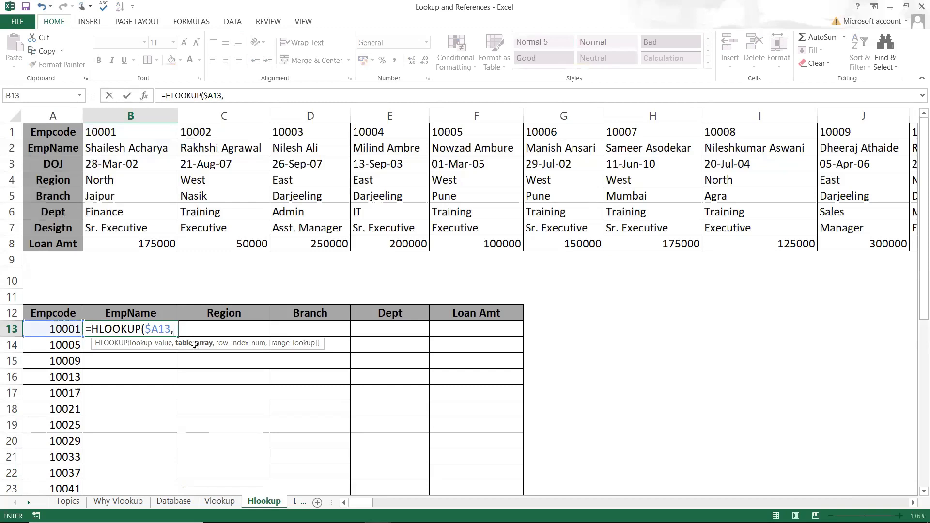
Step: Complete the HLOOKUP formula in B13 with the locked table array $A$1:$IQ$8, row index 2 and exact match 0
left_click(57, 135)
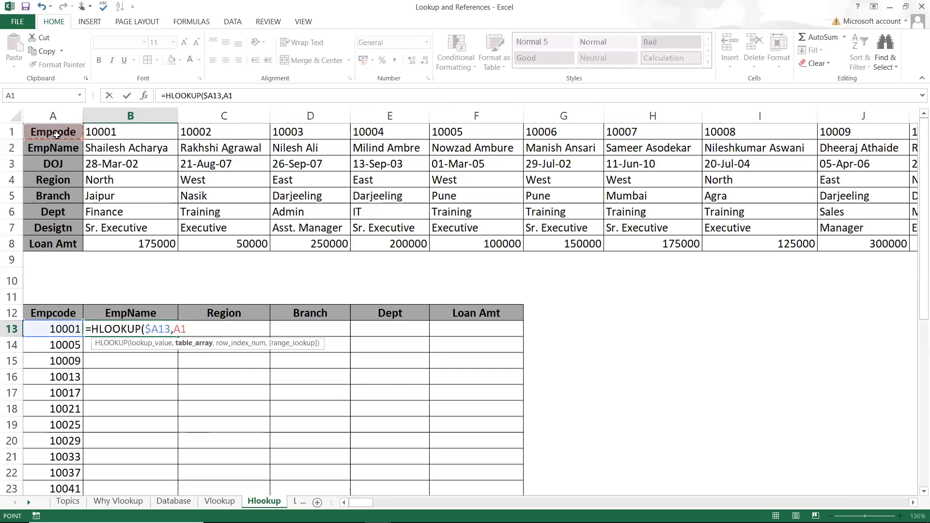
key("ctrl+shift+Right")
key("ctrl+shift+Down")
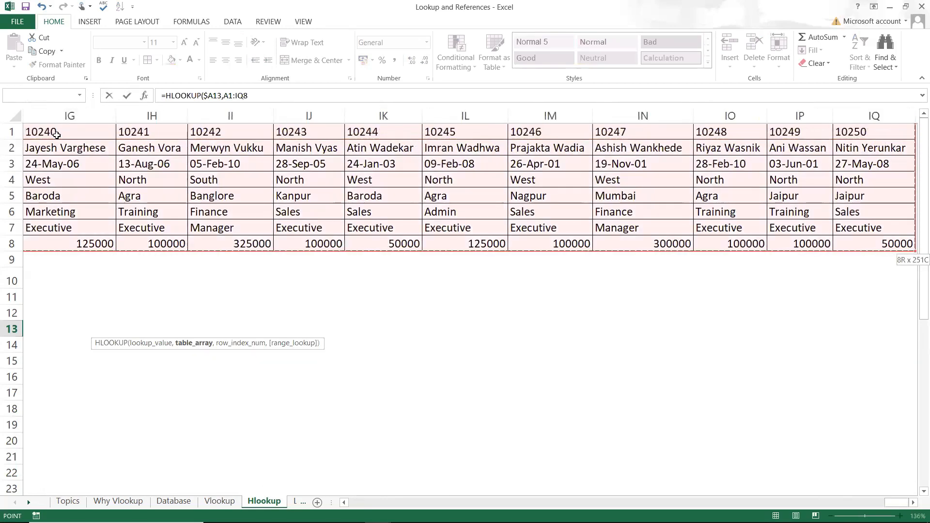
key("F4")
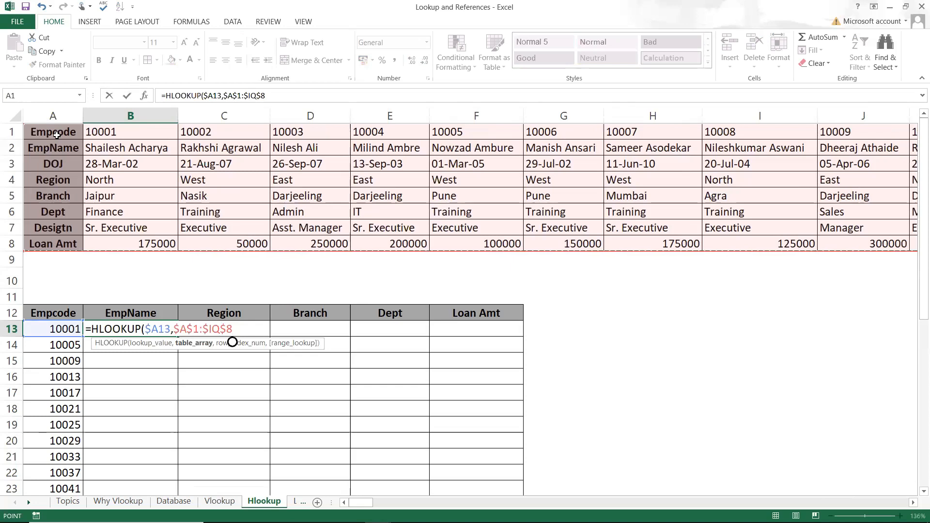
type(",")
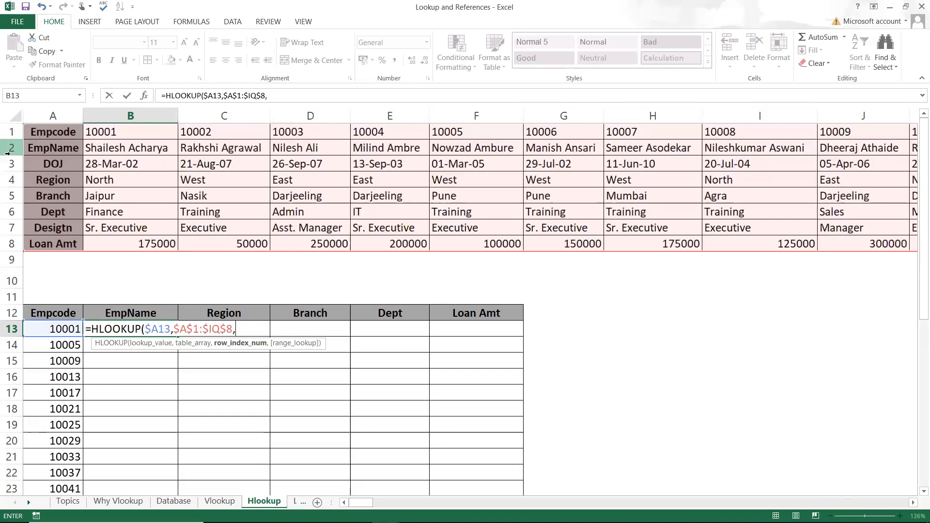
type("2,0")
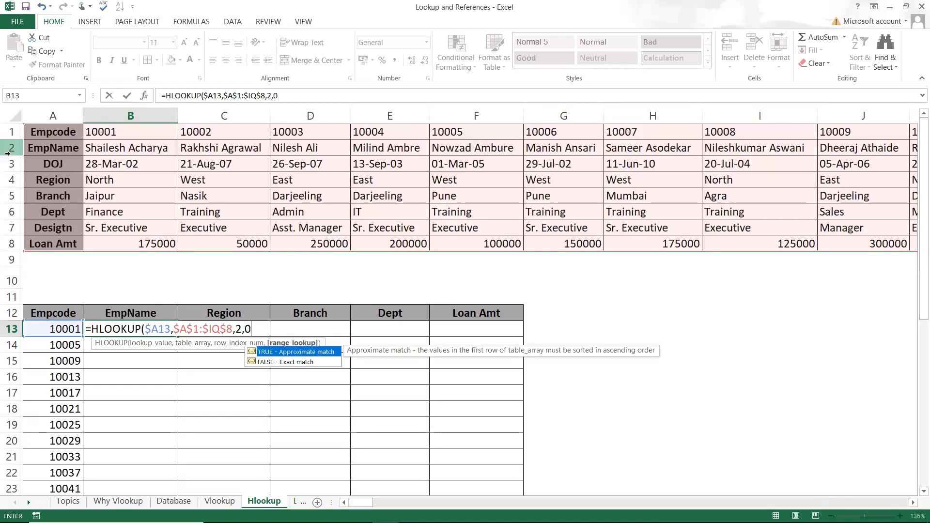
type(")")
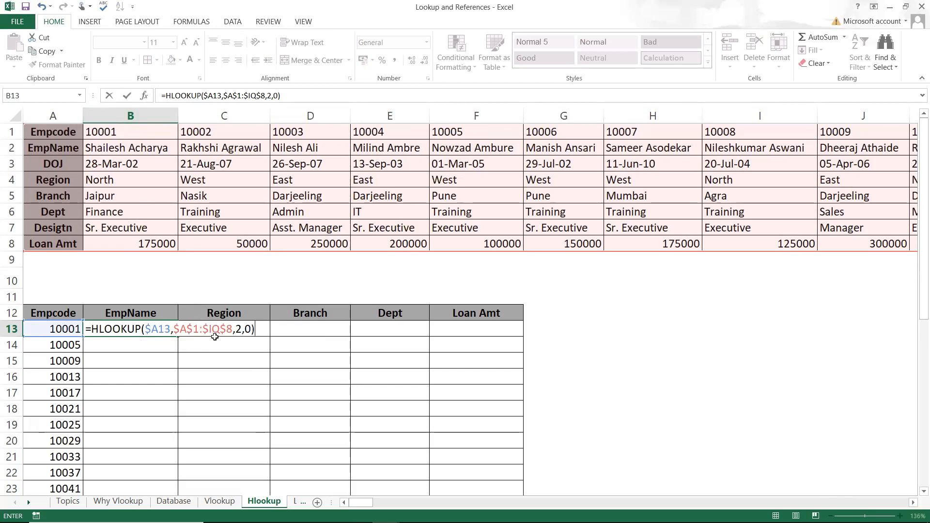
key("Return")
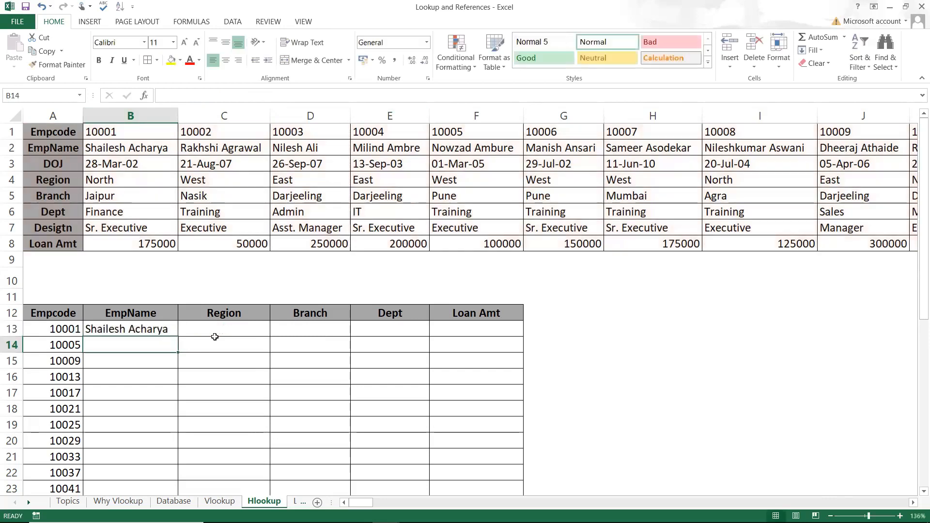
Step: Copy the B13 formula across to F13 and set the row index in the Region formula in C13 to 4
left_click(164, 328)
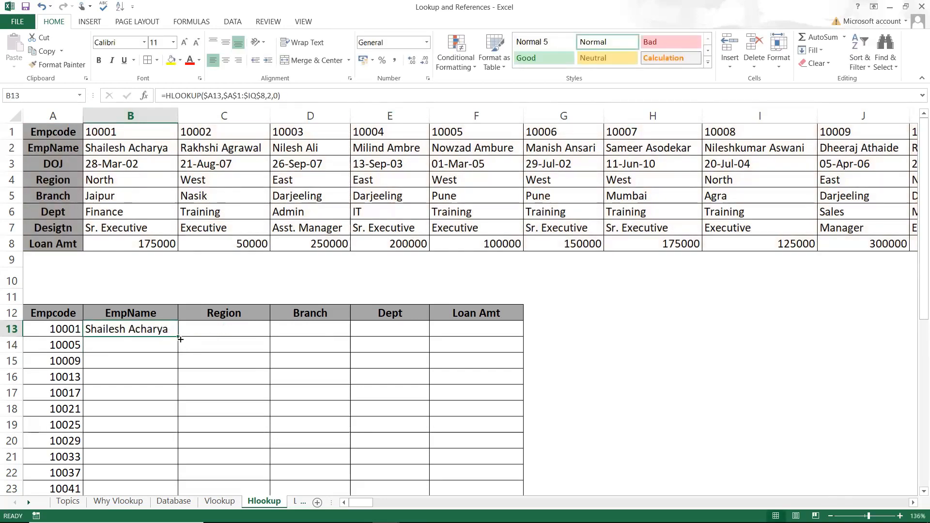
left_click_drag(179, 337, 481, 343)
double_click(253, 330)
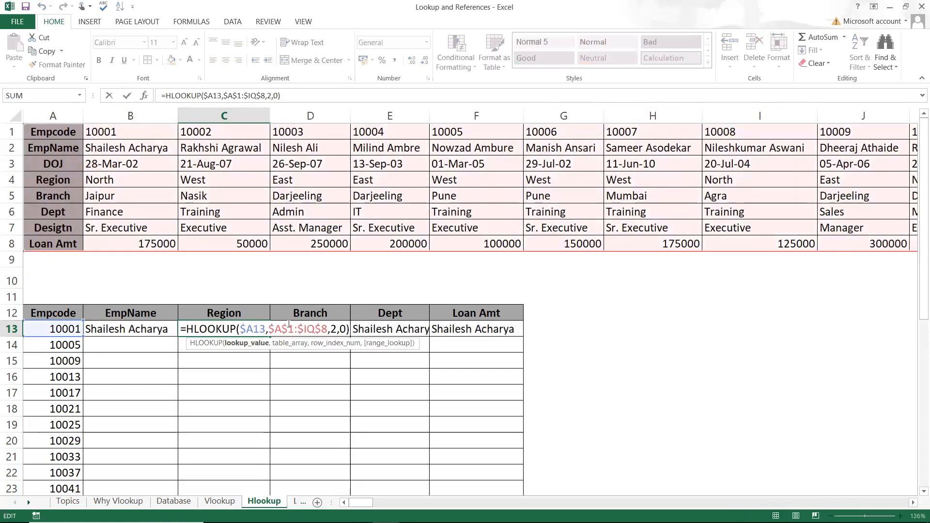
left_click(331, 330)
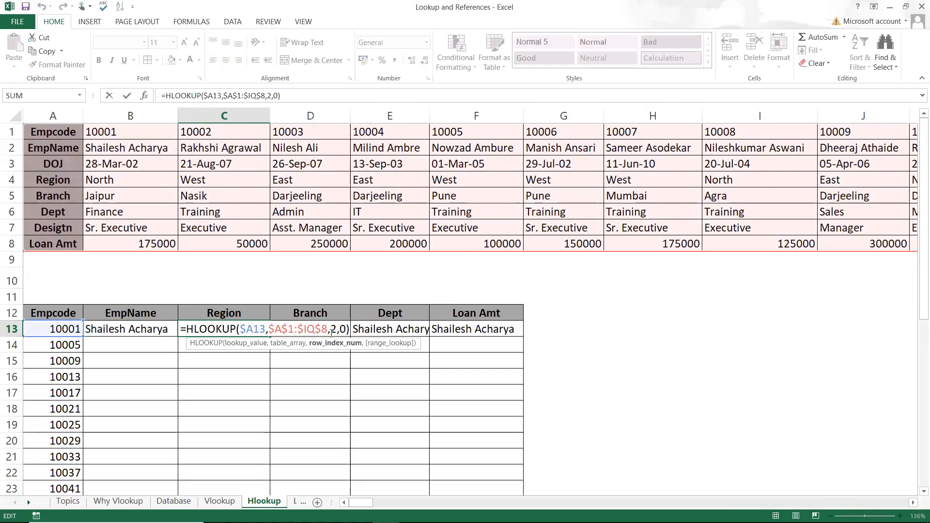
key("Delete")
type("4")
key("Return")
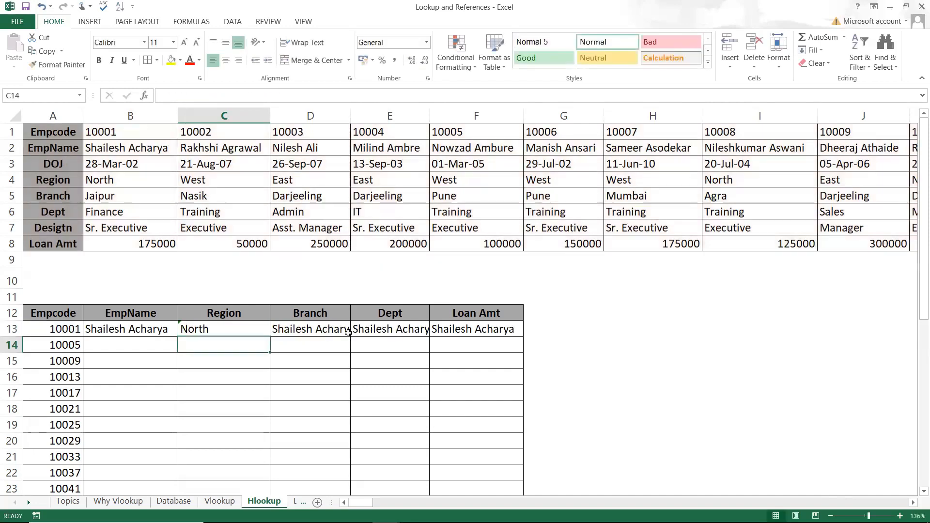
Step: Set the row index of the Branch HLOOKUP formula in D13 to 5
double_click(322, 329)
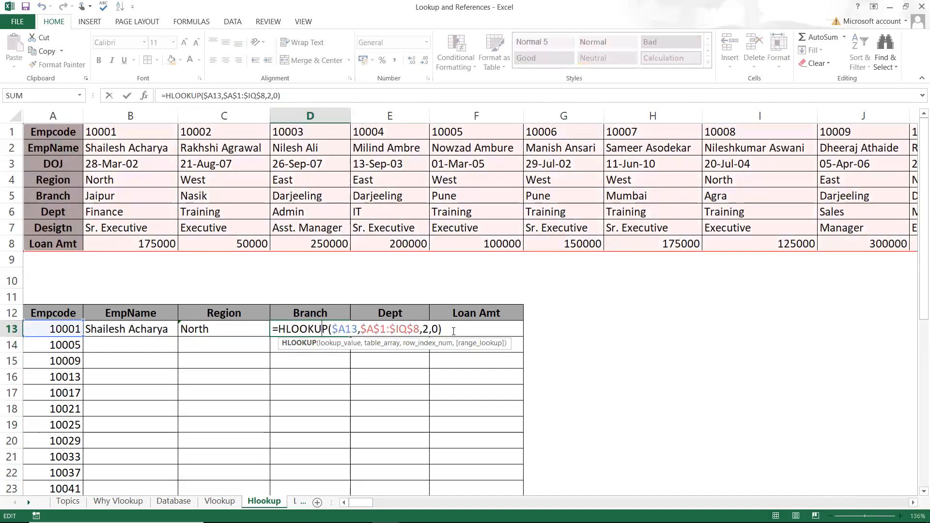
left_click(429, 330)
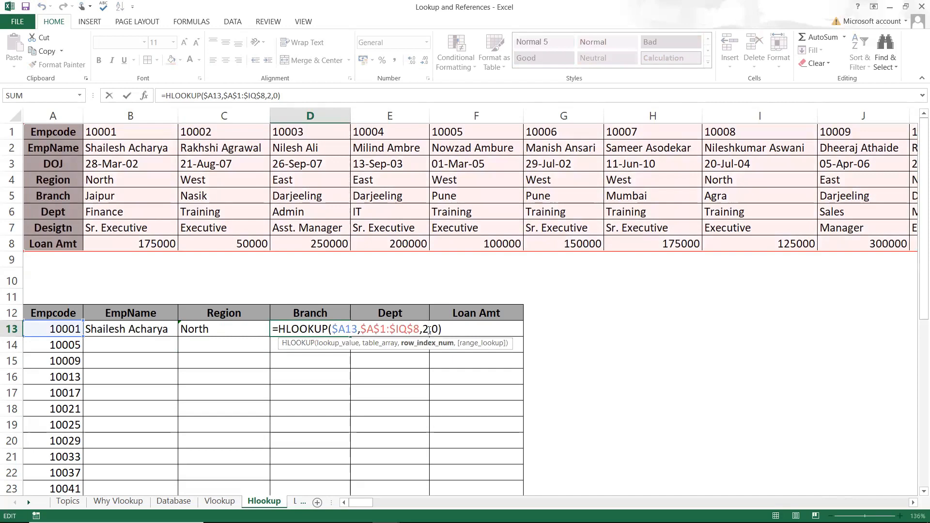
key("BackSpace")
type("5")
key("Return")
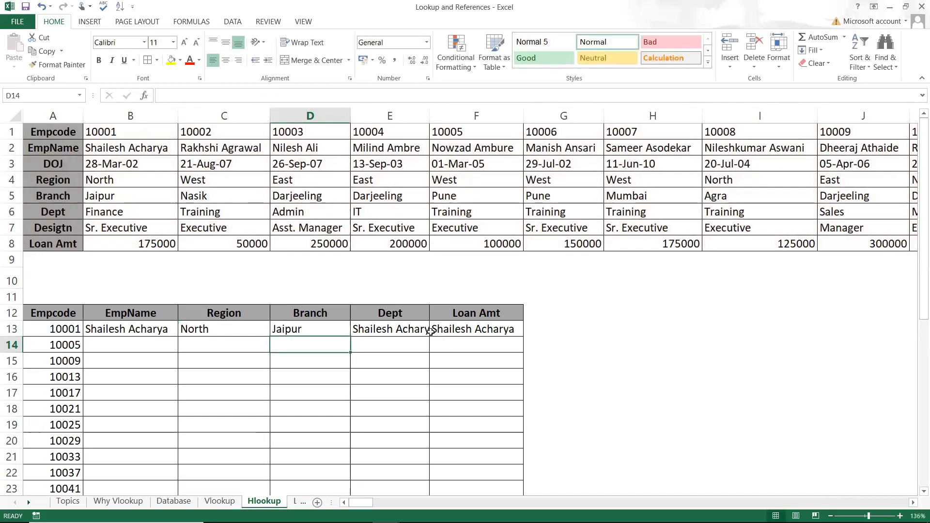
Step: Set the row index of the Dept HLOOKUP formula in E13 to 6
double_click(425, 330)
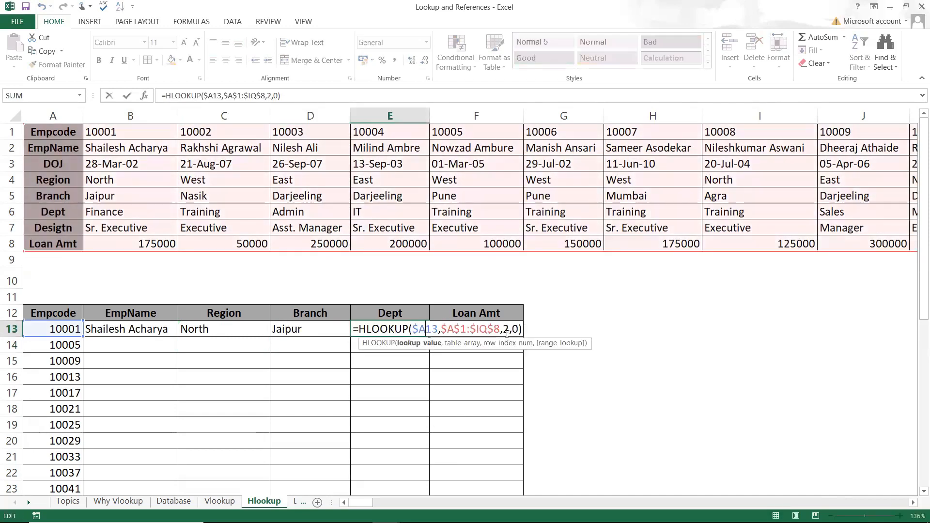
left_click(507, 330)
key("BackSpace")
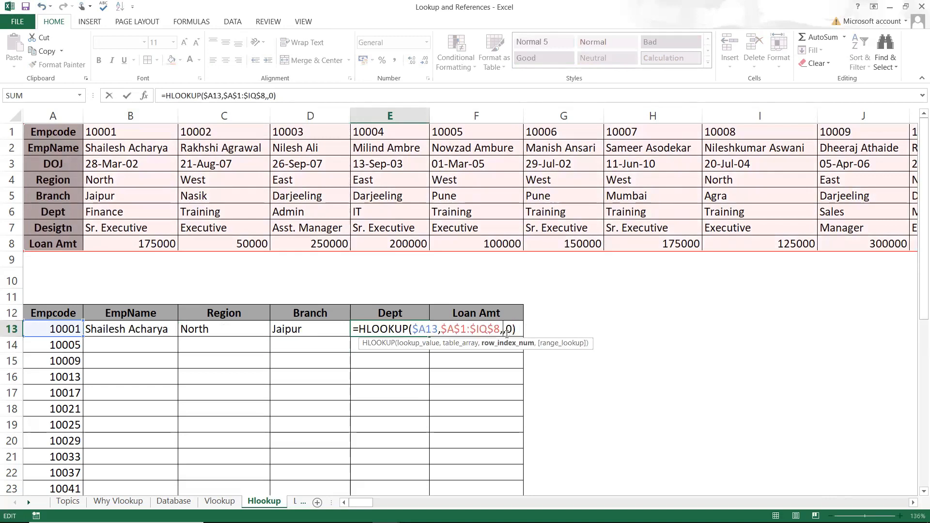
type("6")
key("Return")
Step: Set the row index of the Loan Amt HLOOKUP formula in F13 to 8
left_click(513, 331)
double_click(513, 330)
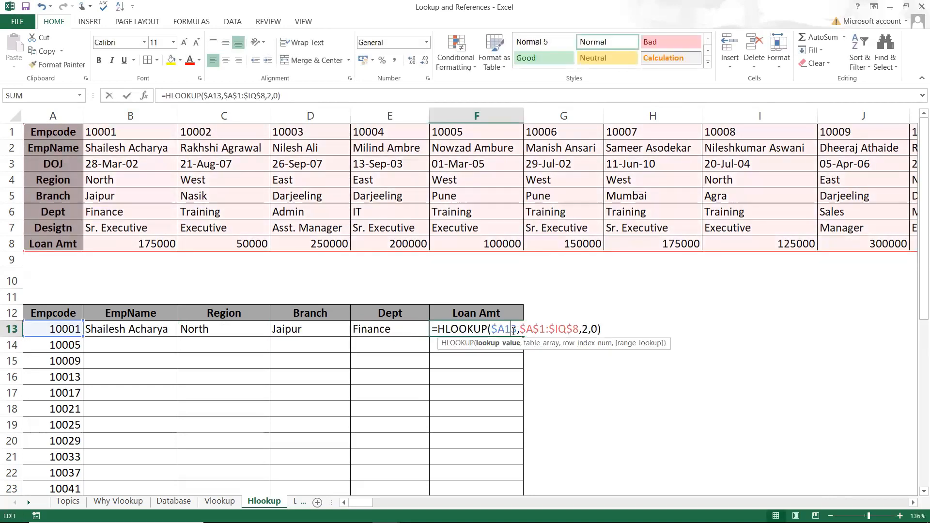
left_click(587, 327)
key("BackSpace")
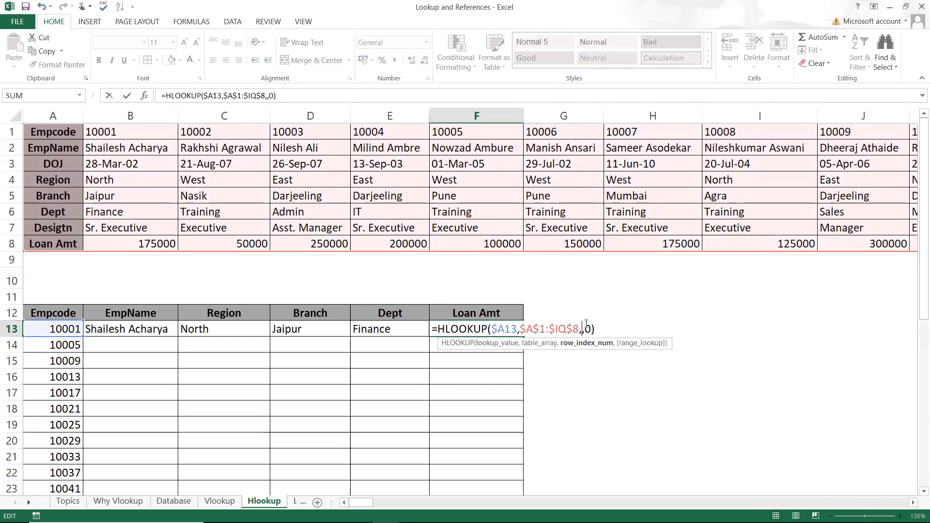
type("8")
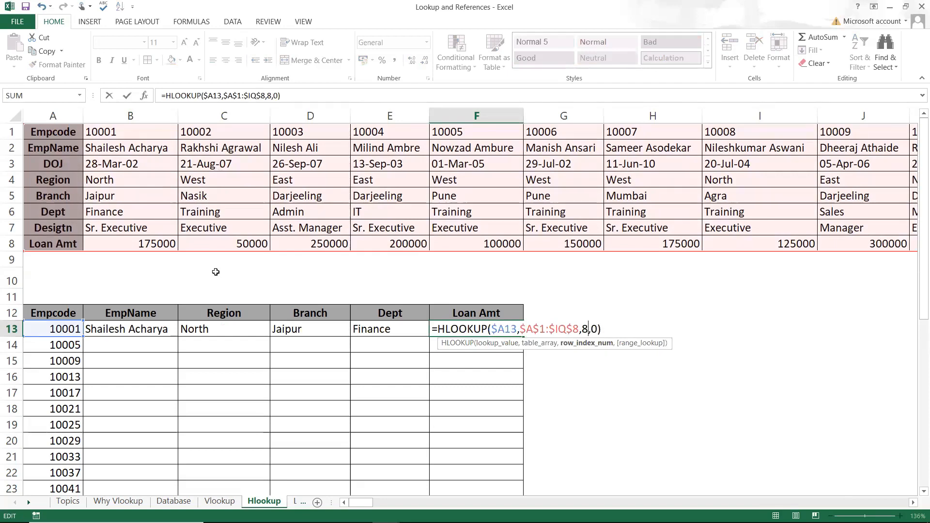
key("Return")
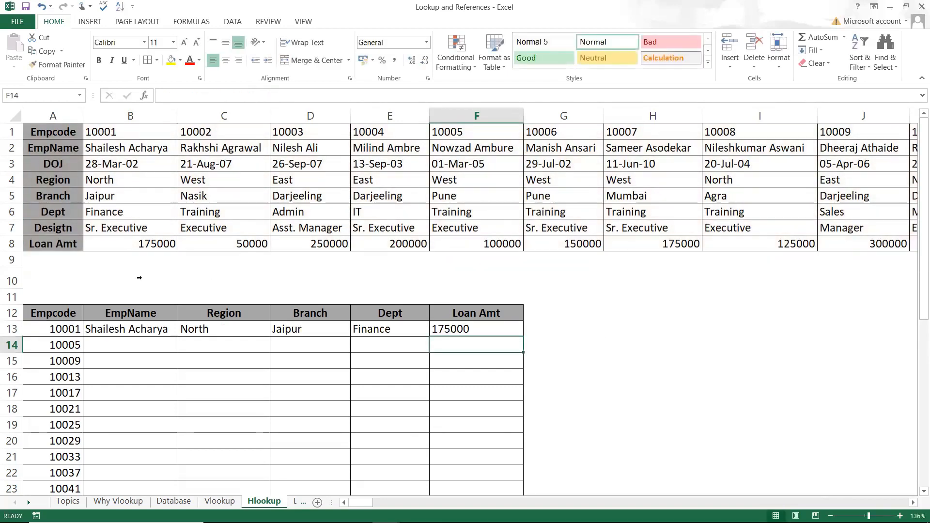
Step: Fill the HLOOKUP formulas in B13:F13 down alongside the whole Empcode list
left_click(109, 324)
left_click_drag(109, 325, 465, 329)
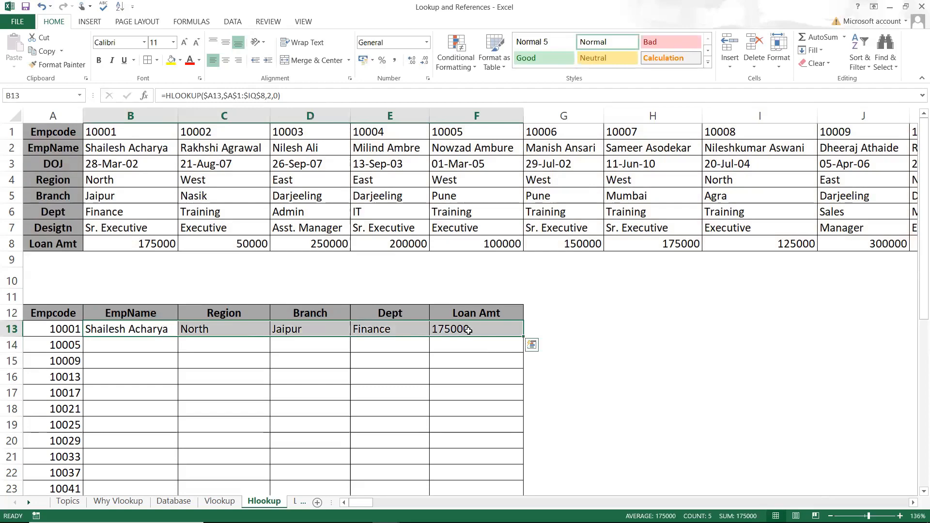
double_click(523, 336)
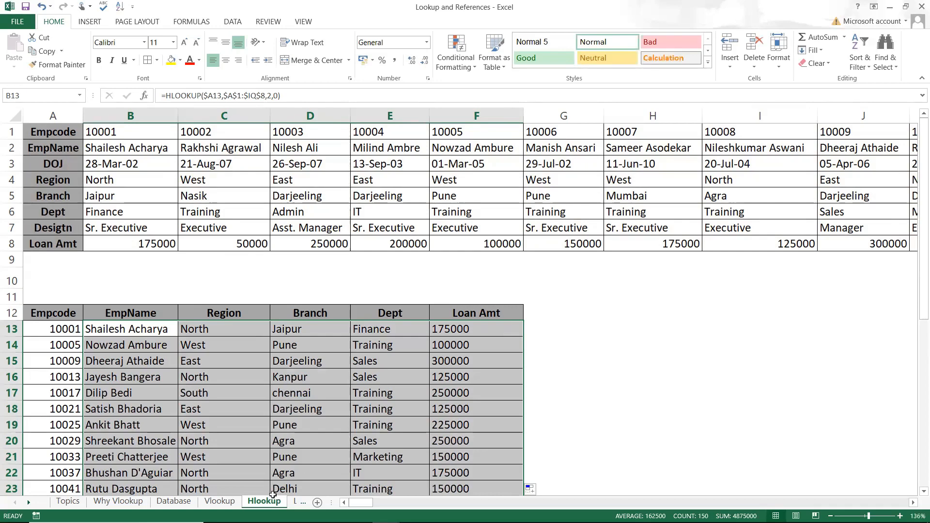
Step: Review the VLOOKUP formula in B2 on the Vlookup sheet and its source table on the Database sheet
left_click(230, 502)
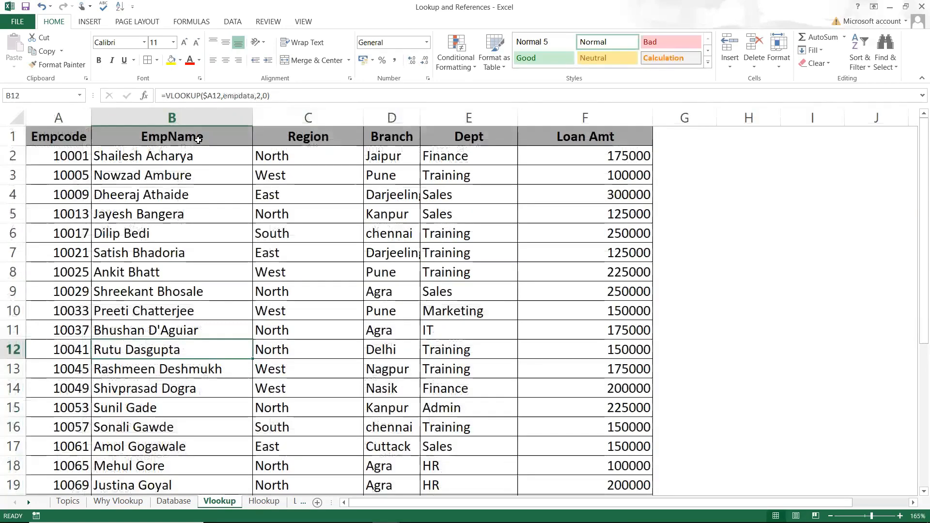
left_click(225, 155)
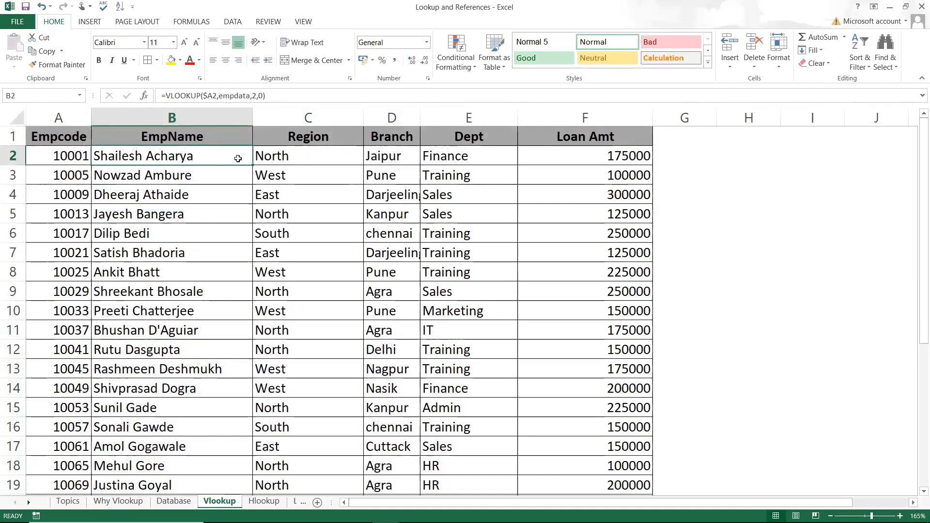
double_click(237, 156)
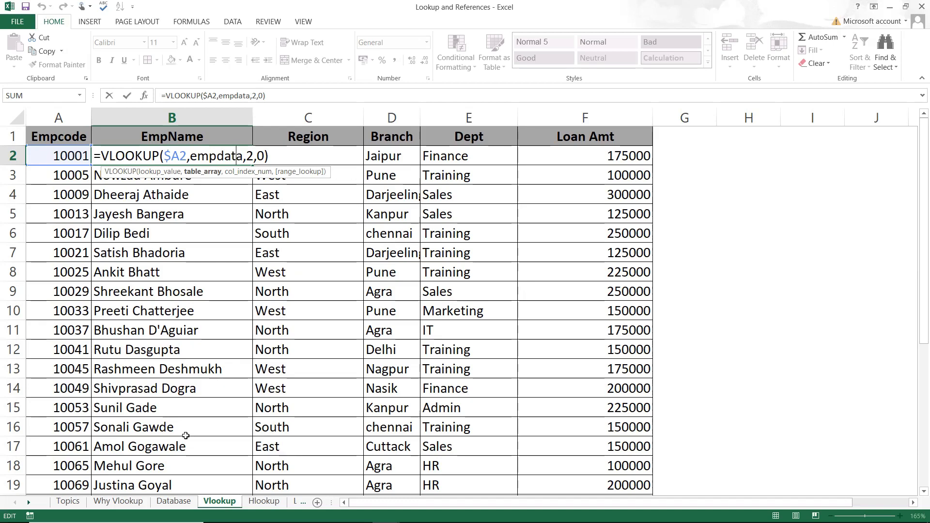
left_click(178, 504)
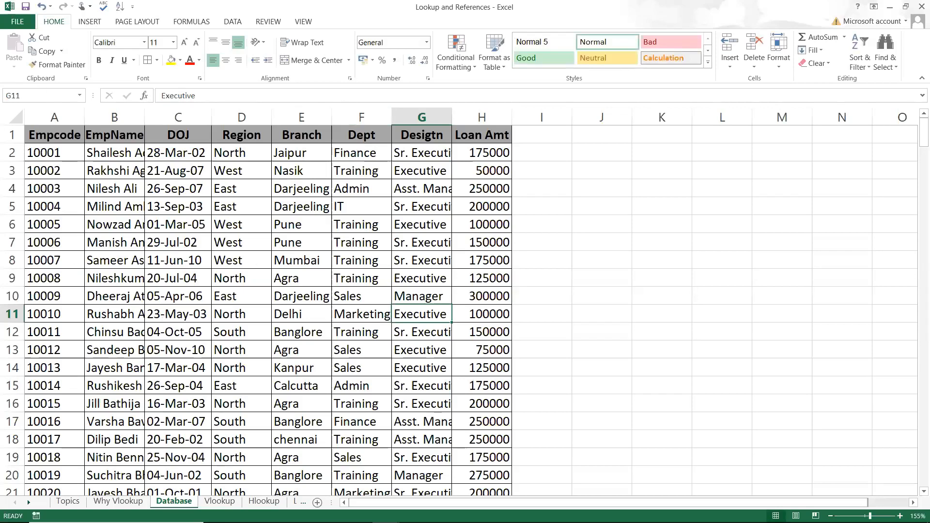
left_click(219, 502)
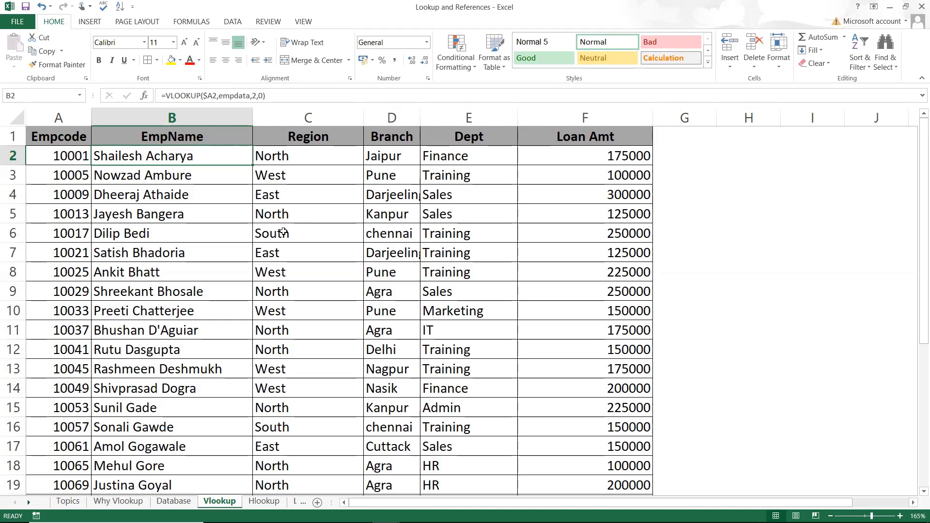
Step: Clear all VLOOKUP formulas on the Vlookup sheet, from B2 through the Loan Amt column and down to the last row
left_click(269, 158)
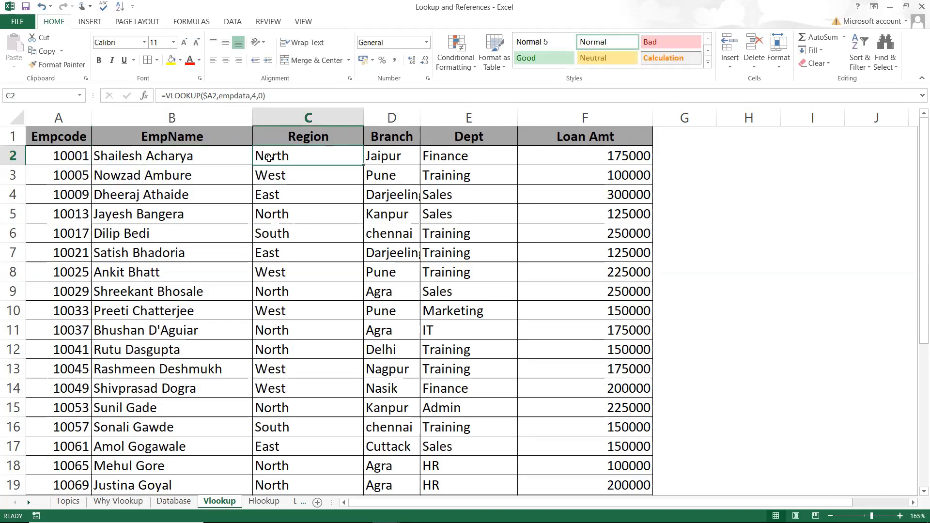
key("Left")
key("ctrl+shift+Right")
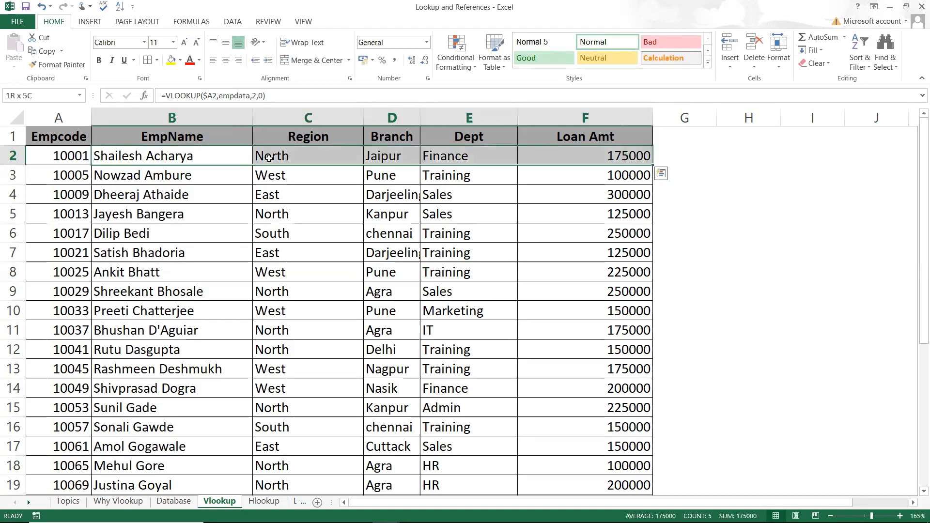
key("ctrl+shift+Down")
key("Delete")
scroll(237, 153, "up", 4)
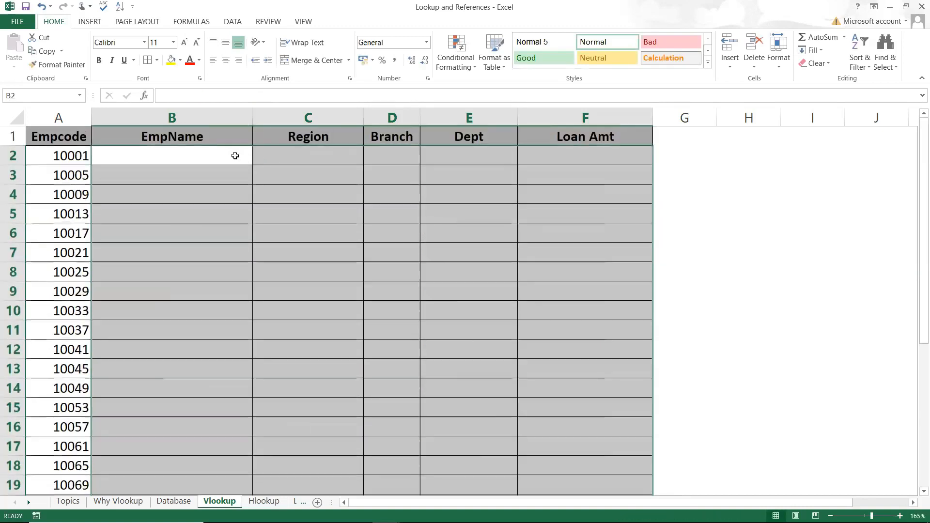
Step: Enter =VLOOKUP($A2,empdata,2,0) in B2 to look up the first employee's name with an exact match
left_click(226, 155)
type("=vlo")
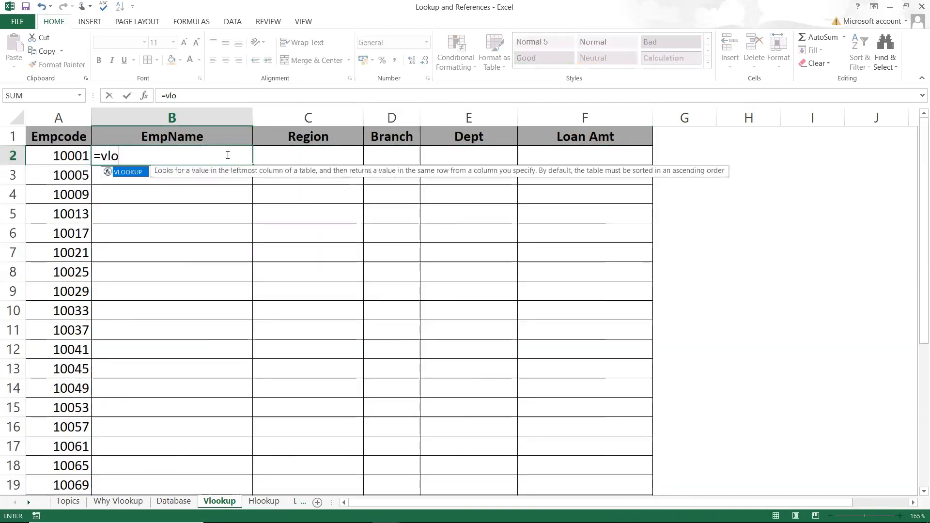
key("Tab")
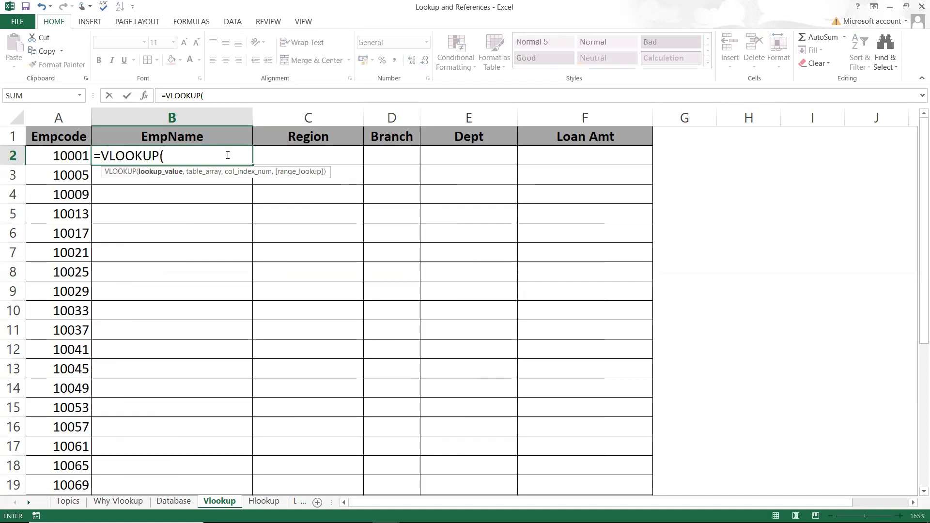
key("Left")
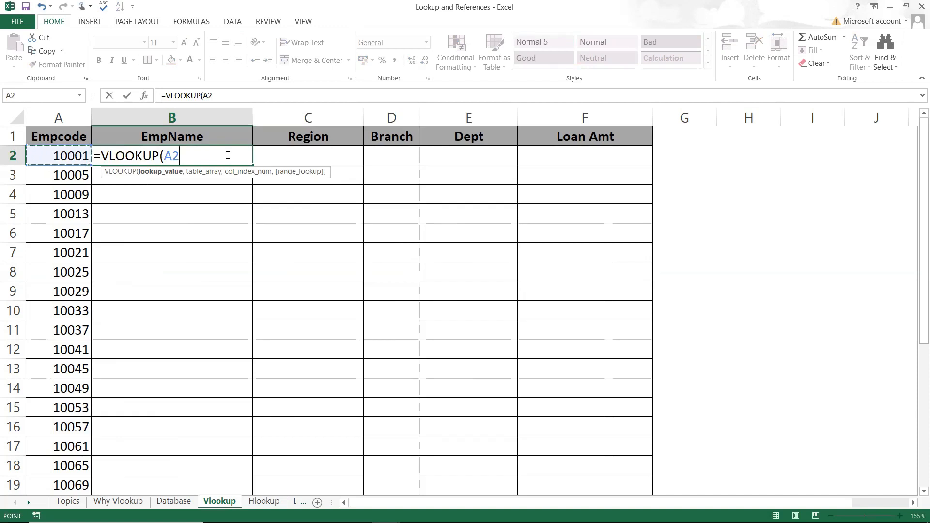
key("F4")
key("F4")
key("F4")
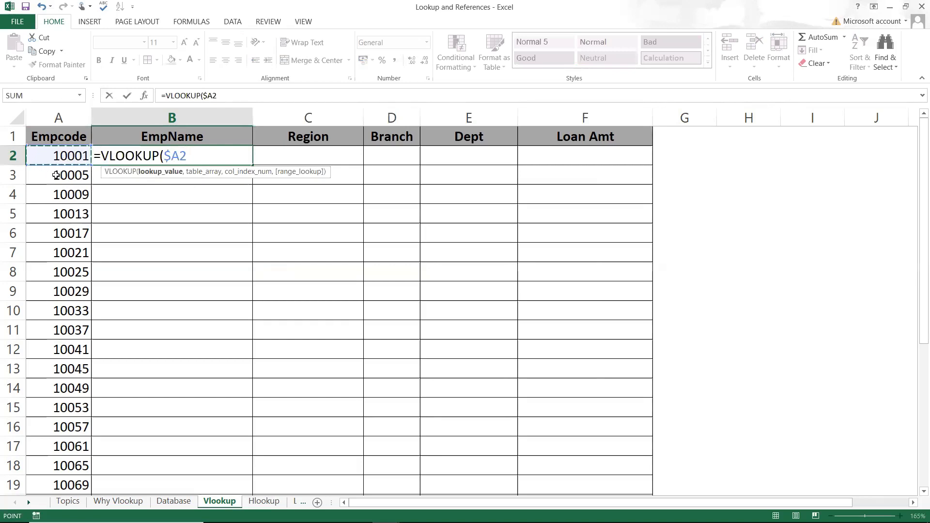
type(",")
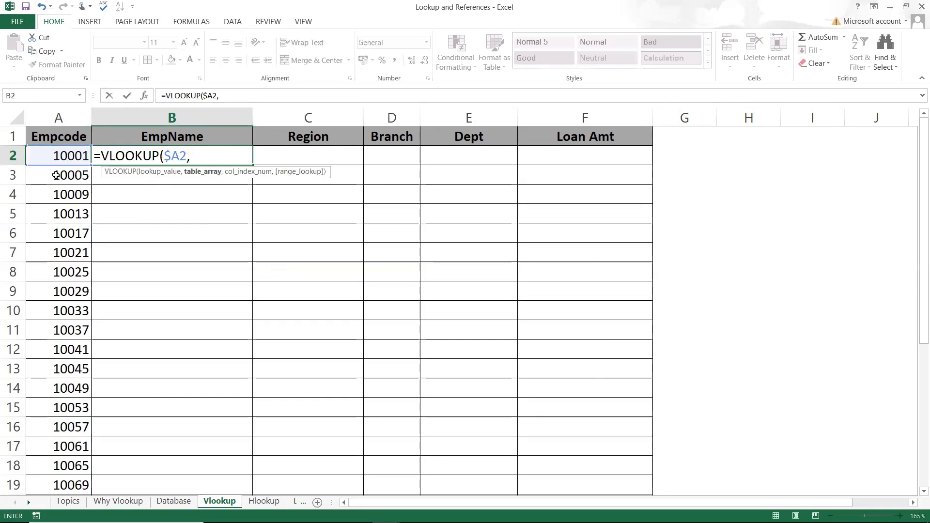
type("empdata")
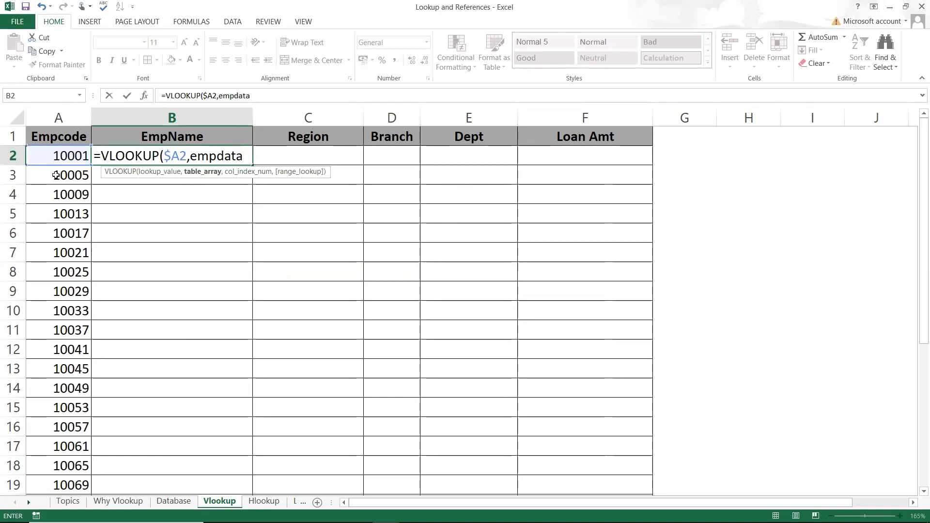
type(",")
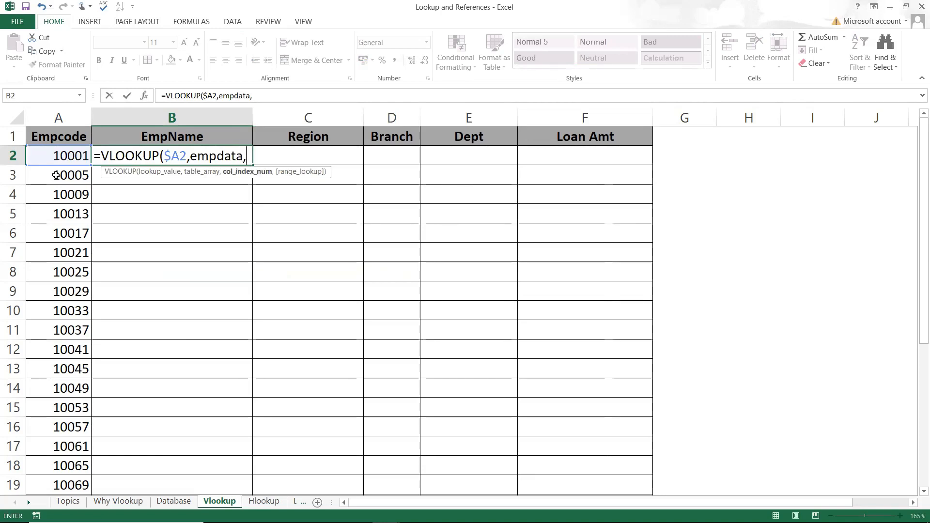
type("2,0)")
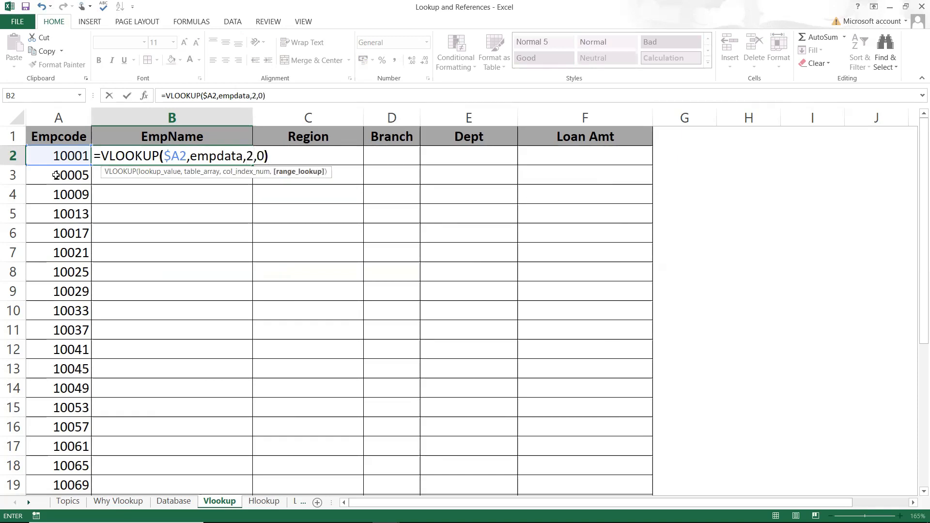
key("Return")
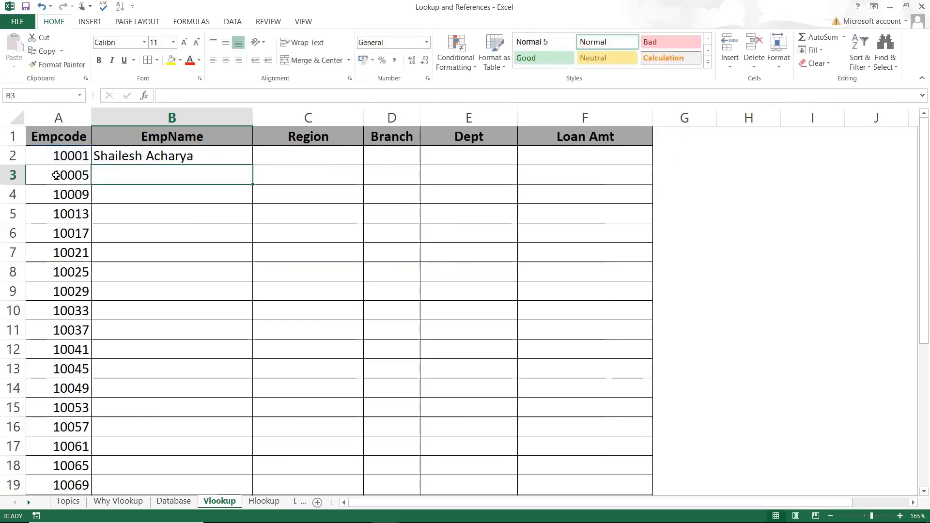
Step: Examine the column index argument of the VLOOKUP formula in B2
left_click(150, 156)
double_click(150, 157)
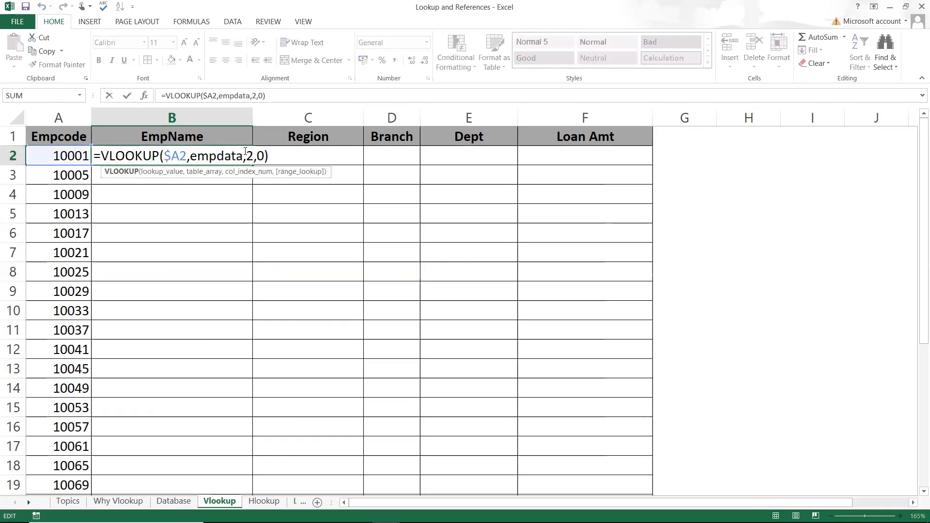
left_click(254, 152)
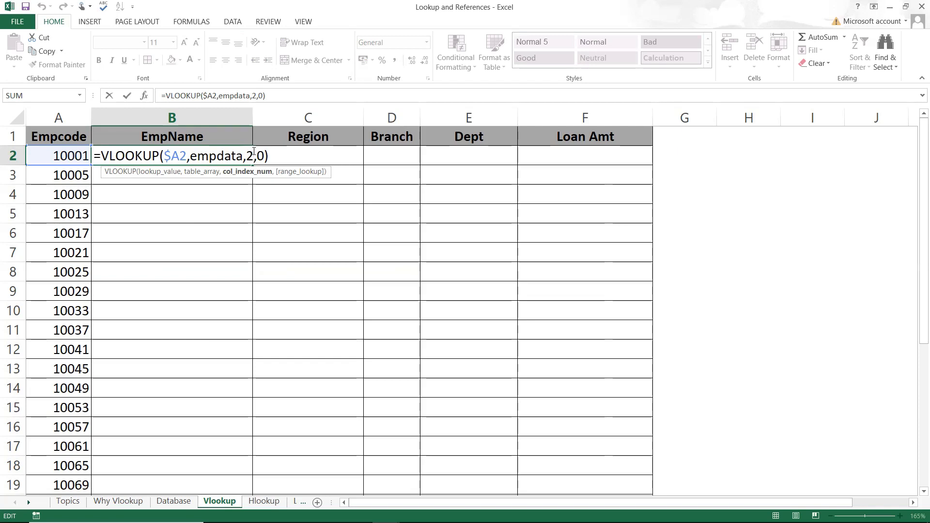
key("ctrl+Return")
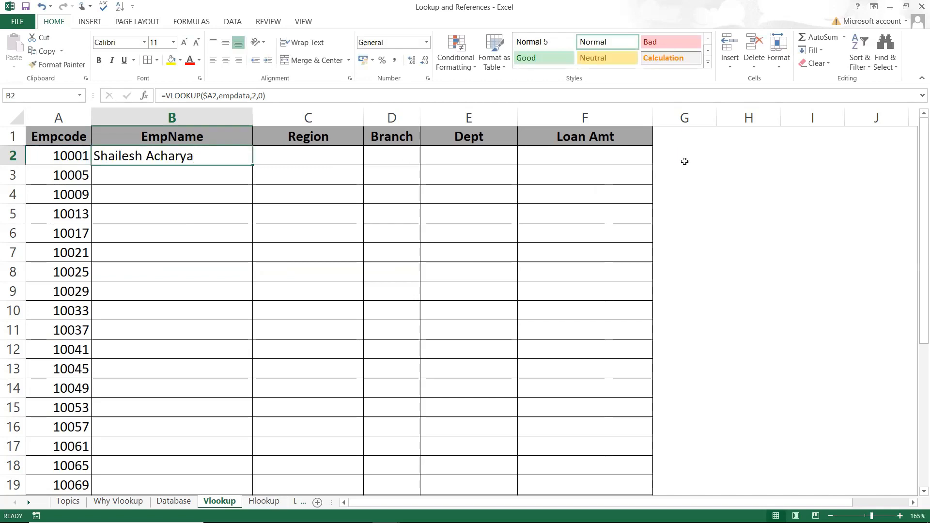
Step: Try the formula =MATCH(C1,A1:F1,0) in H2 to find the Region header's position, and clear the cell
left_click(732, 152)
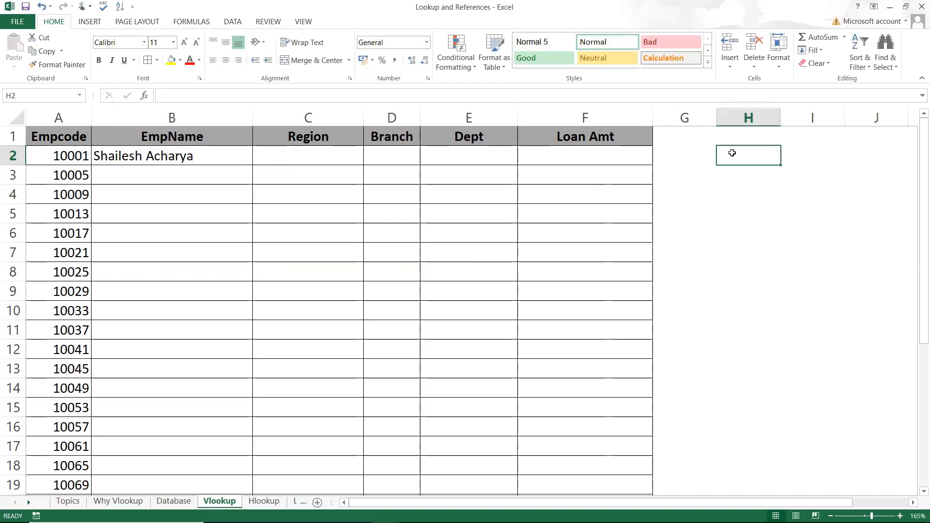
type("=mt")
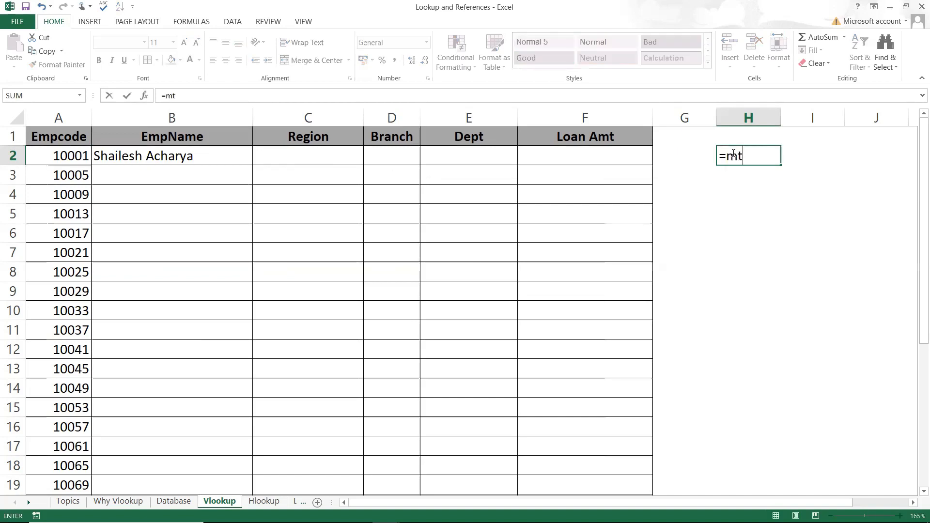
key("BackSpace")
type("a")
key("Tab")
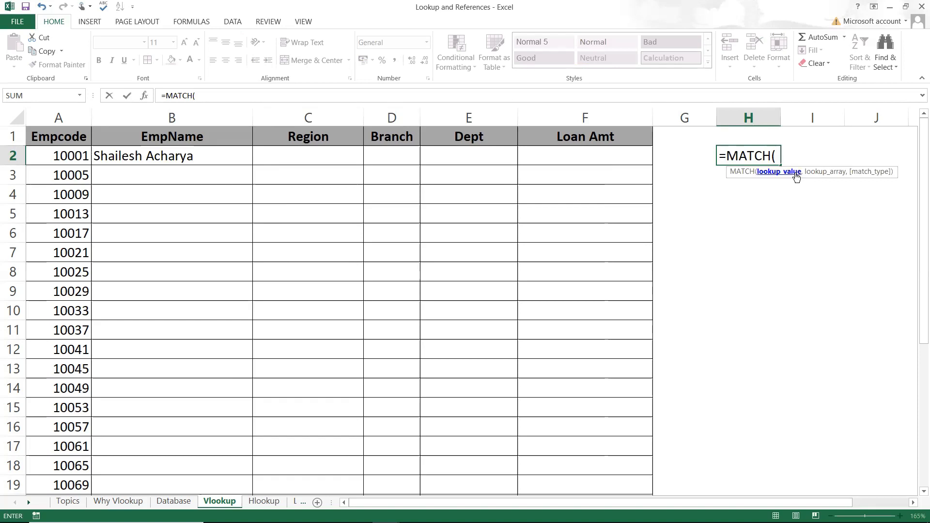
left_click(343, 132)
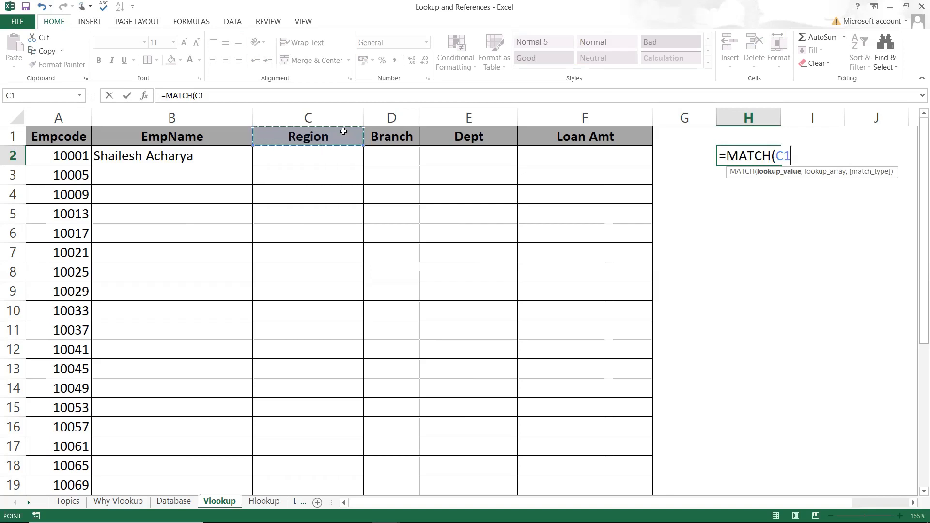
type(",")
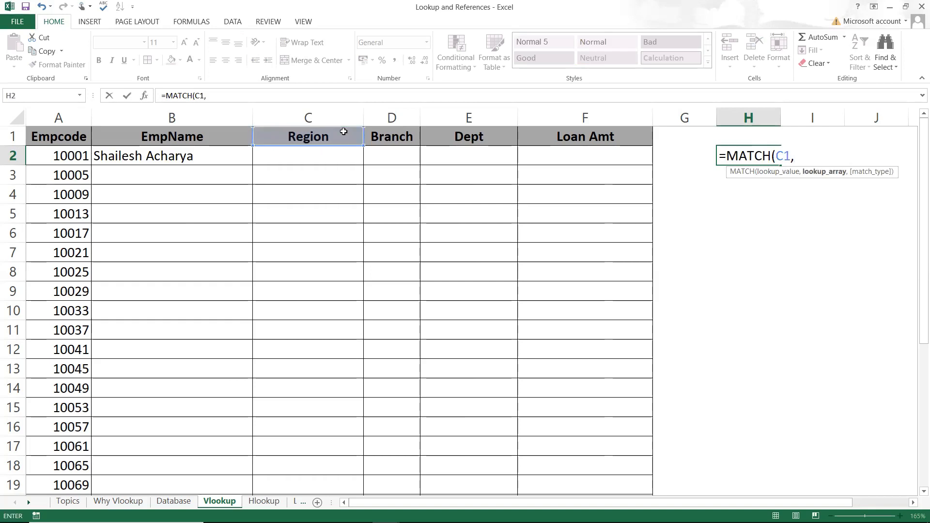
left_click_drag(57, 132, 198, 130)
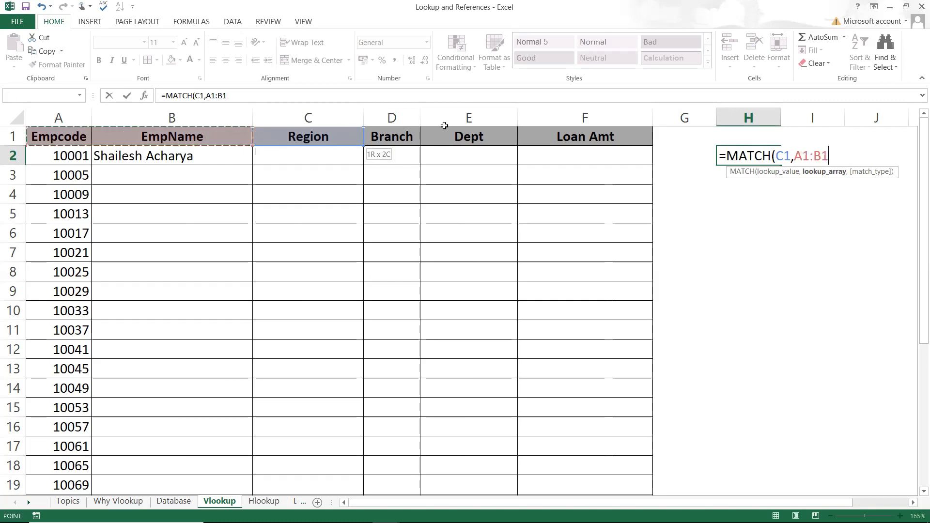
left_click_drag(444, 125, 605, 134)
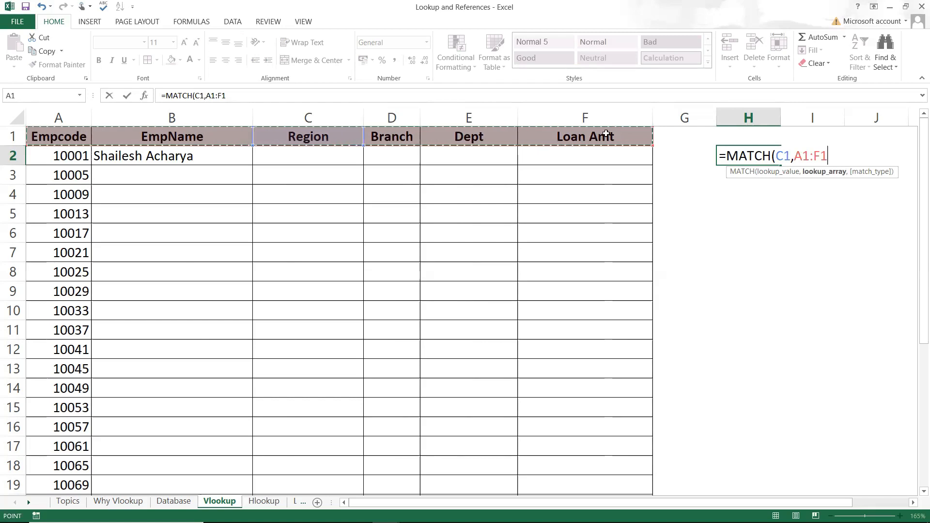
type(",")
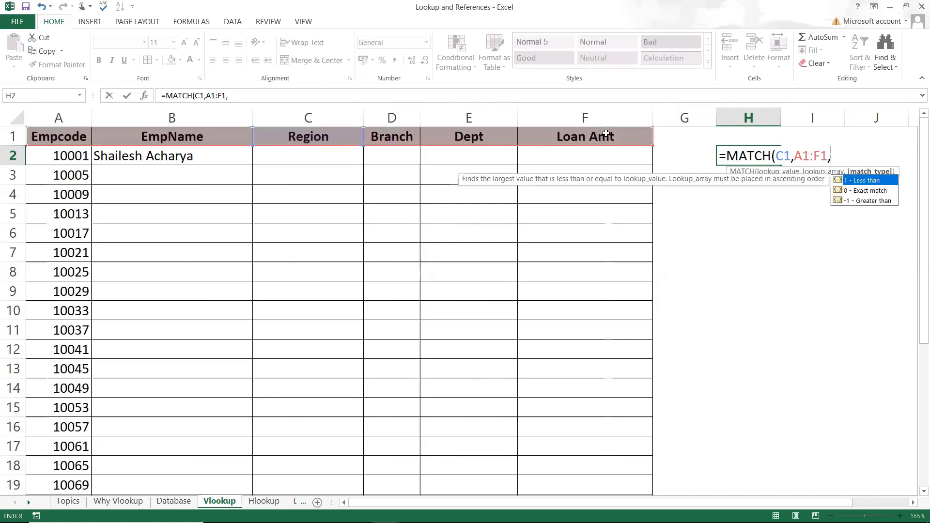
type("0")
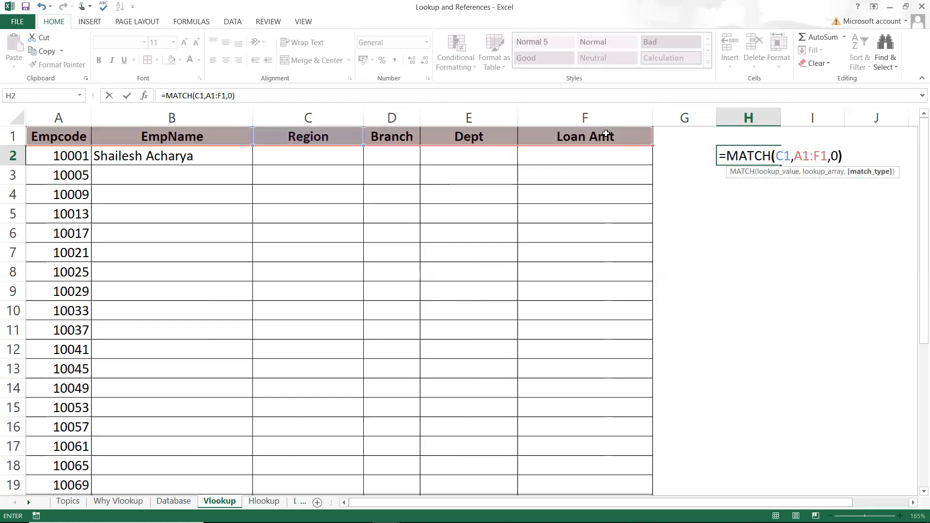
type(")")
key("Return")
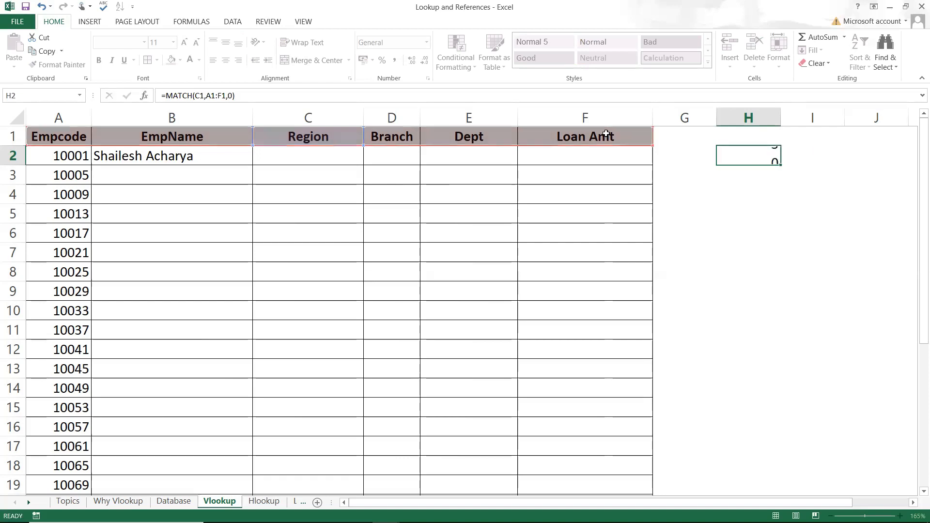
left_click(744, 149)
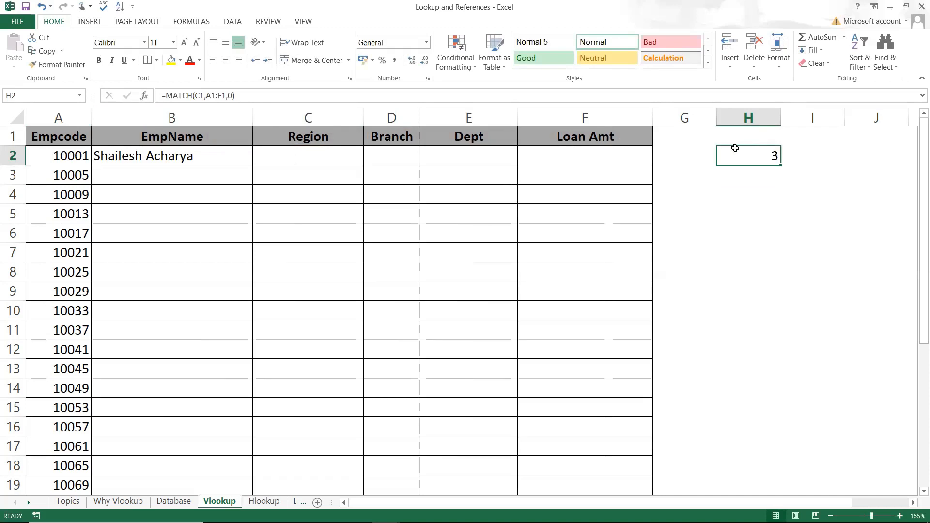
key("Delete")
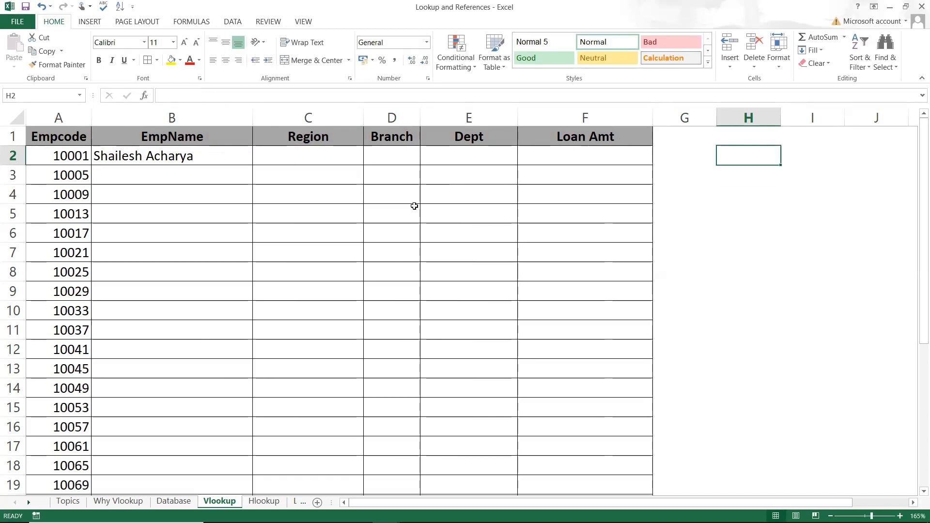
Step: Replace the column index in B2's VLOOKUP formula with a nested MATCH function that uses header B1 as its lookup value
left_click(183, 162)
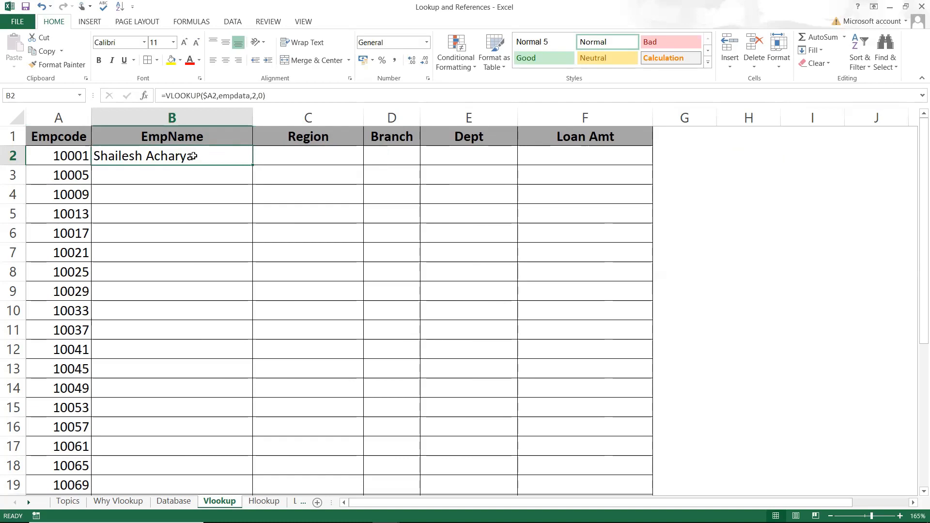
double_click(184, 157)
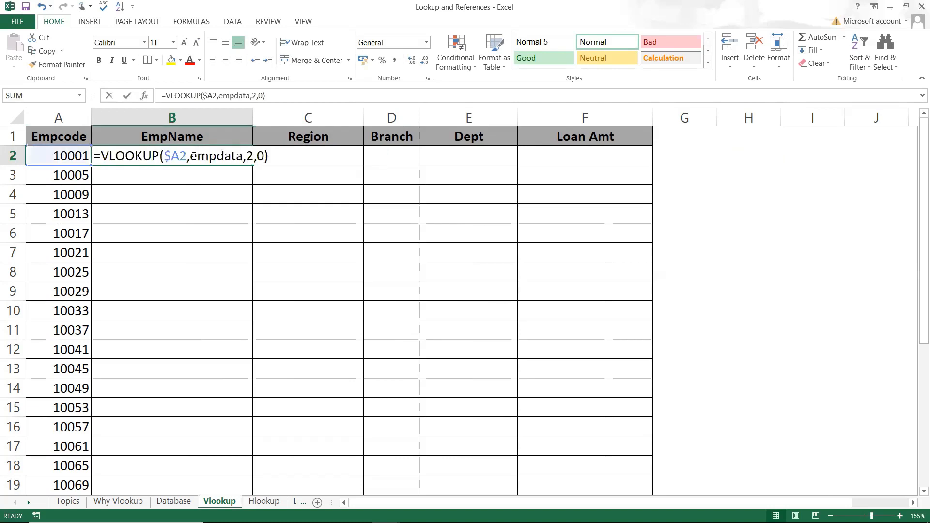
left_click(252, 156)
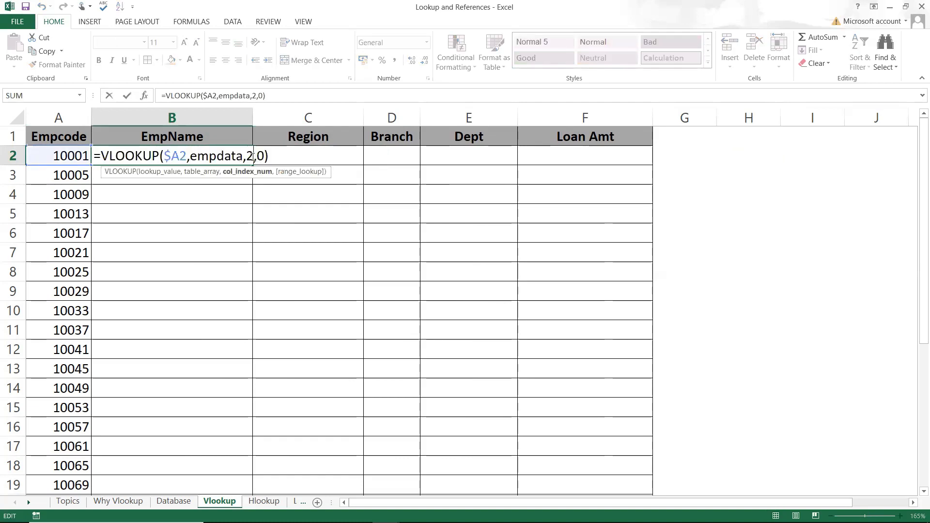
key("BackSpace")
type("mat")
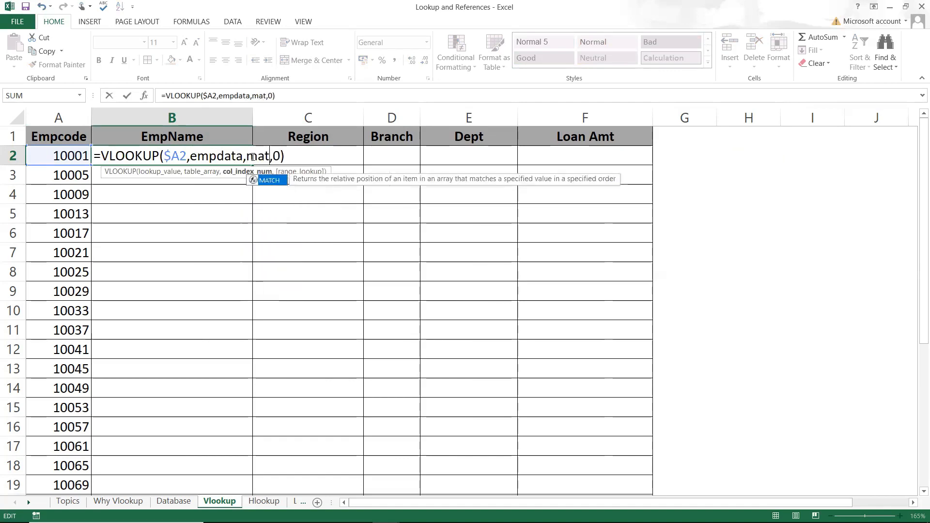
key("Tab")
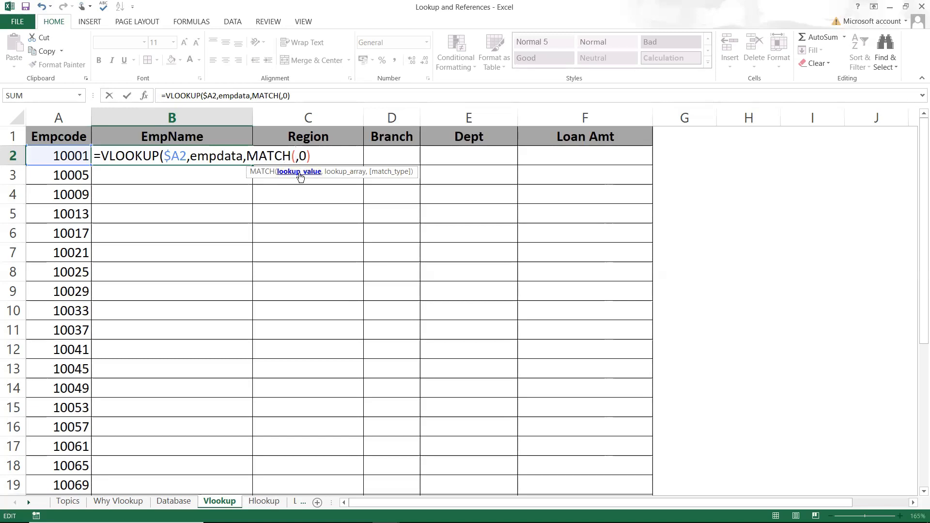
left_click(186, 136)
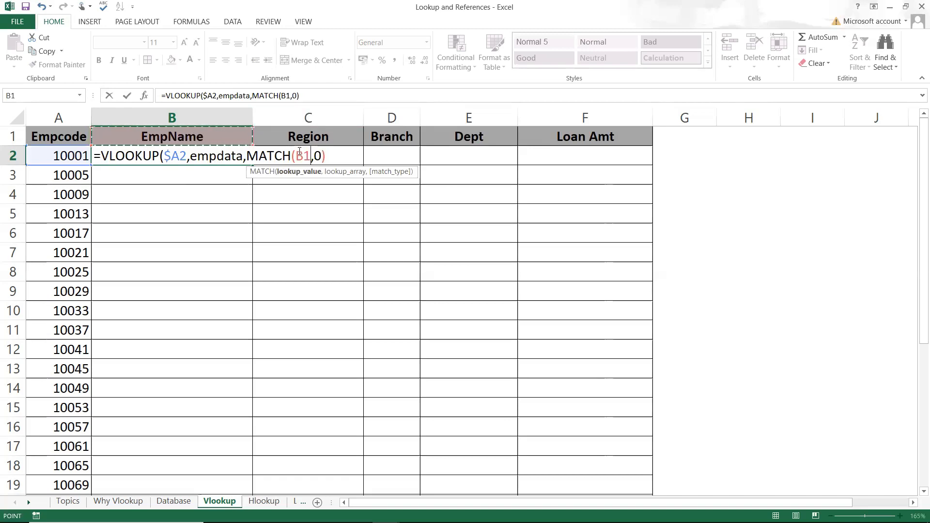
Step: Complete B2's nested MATCH with the header range Database!A1:H1 as its lookup array and 0 for an exact match
type(",")
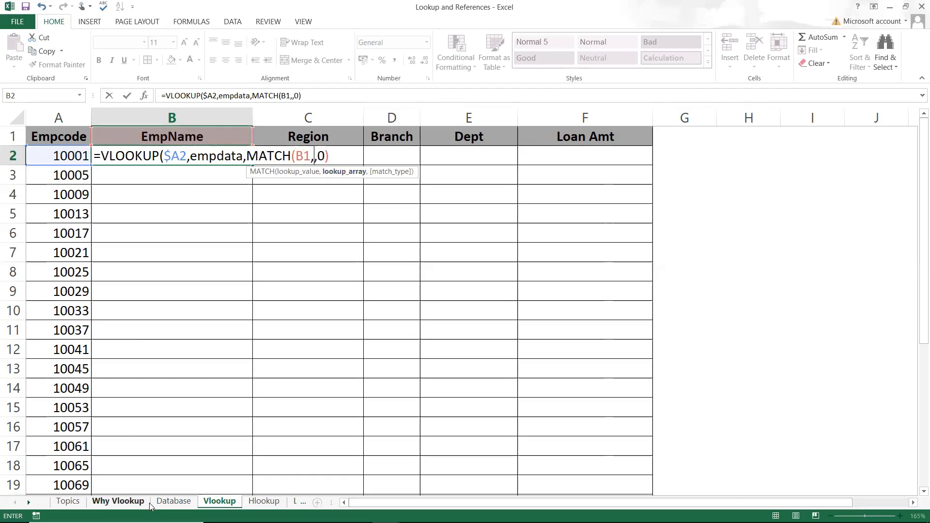
left_click(160, 502)
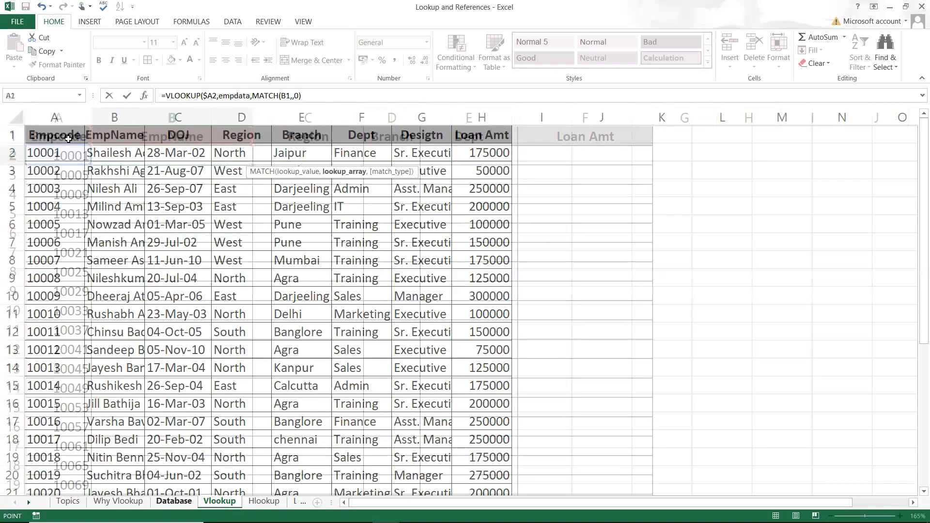
left_click_drag(68, 139, 453, 144)
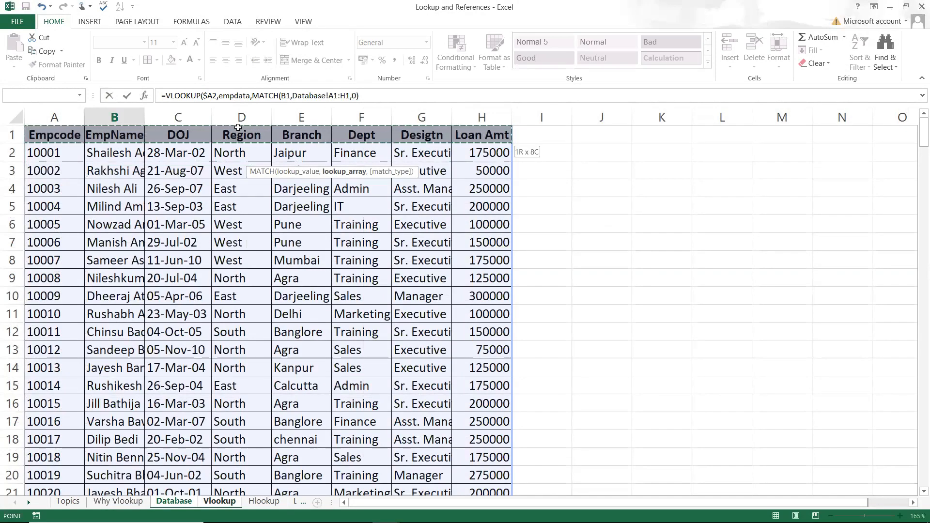
left_click(351, 96)
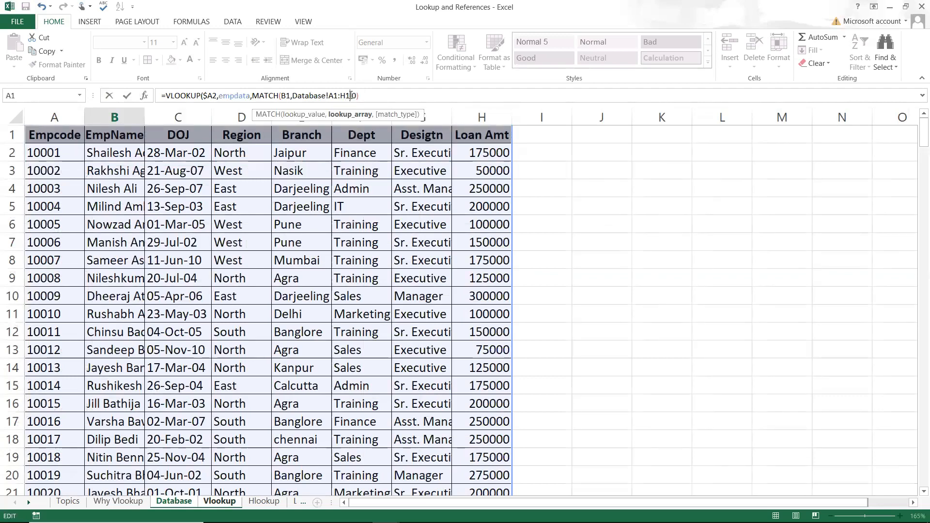
type(",,")
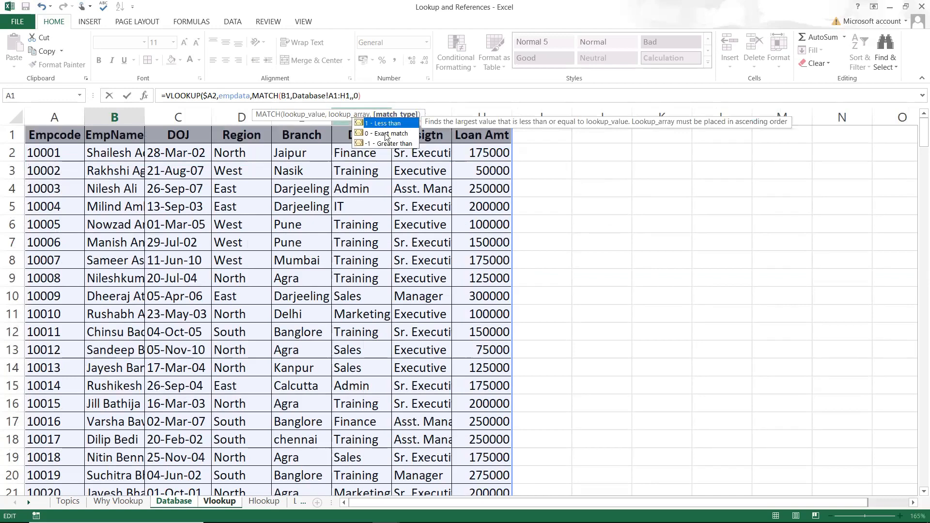
double_click(387, 134)
type(")")
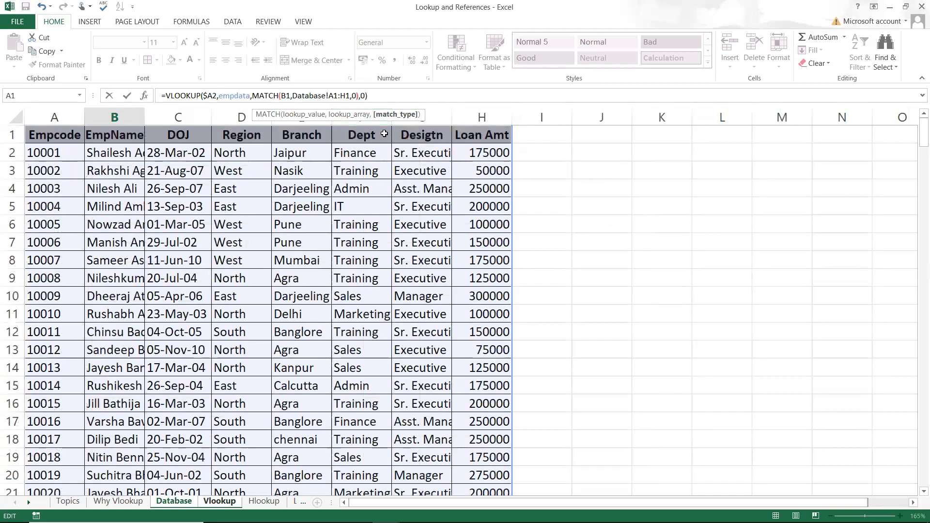
key("Return")
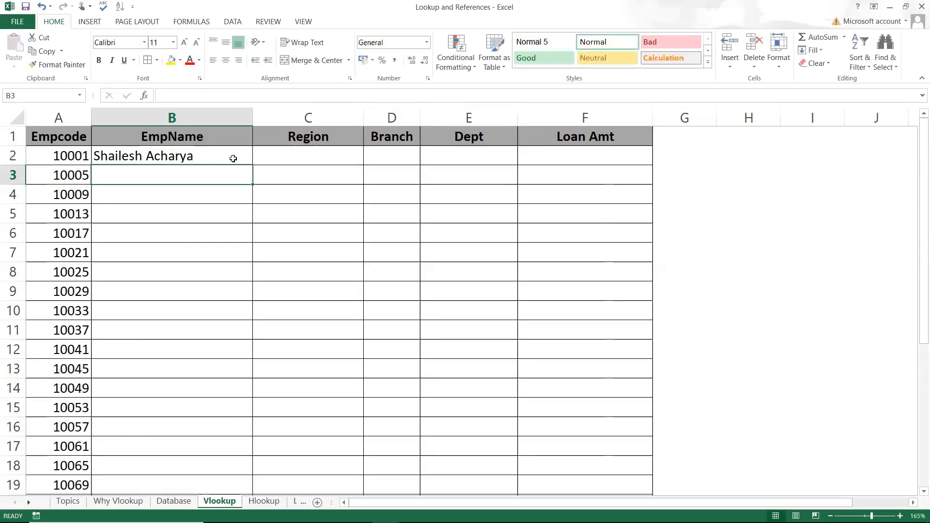
Step: Try filling B2's VLOOKUP formula across row 2 through the Loan Amt column
left_click(213, 160)
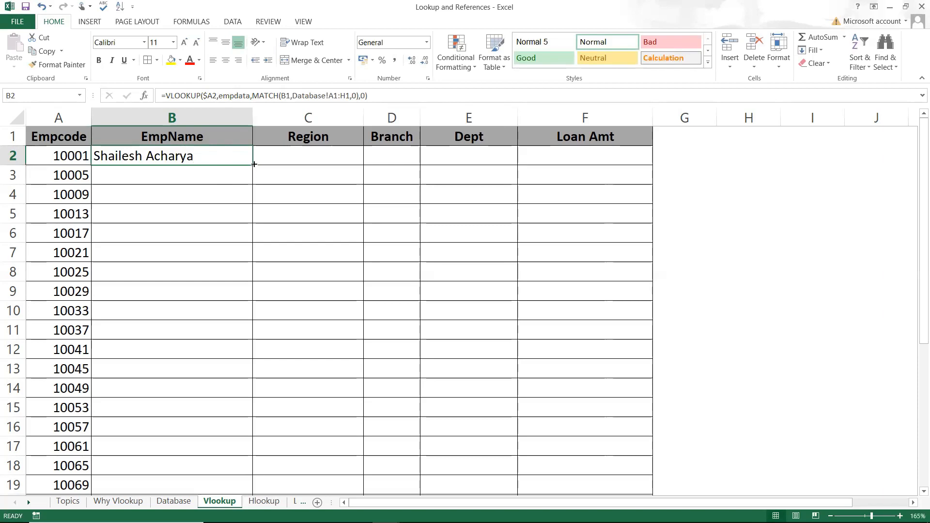
left_click_drag(255, 164, 580, 174)
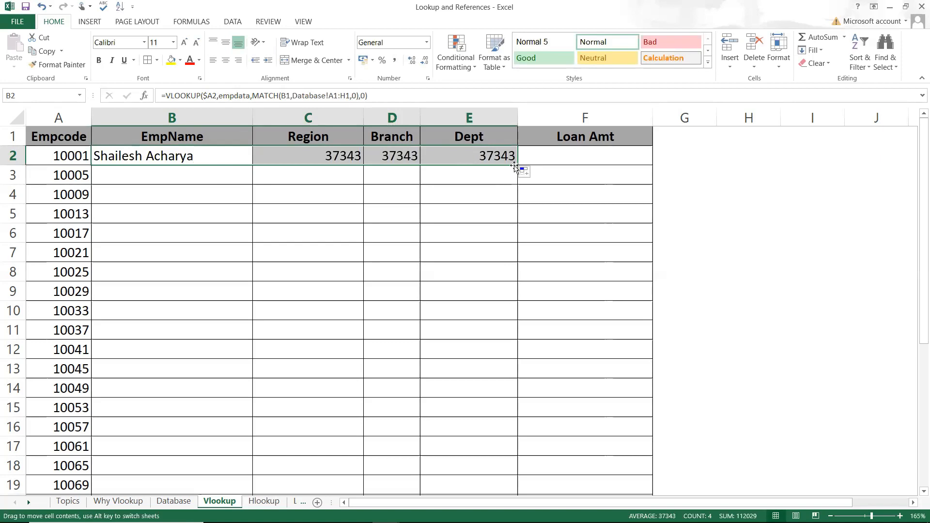
left_click_drag(515, 166, 615, 158)
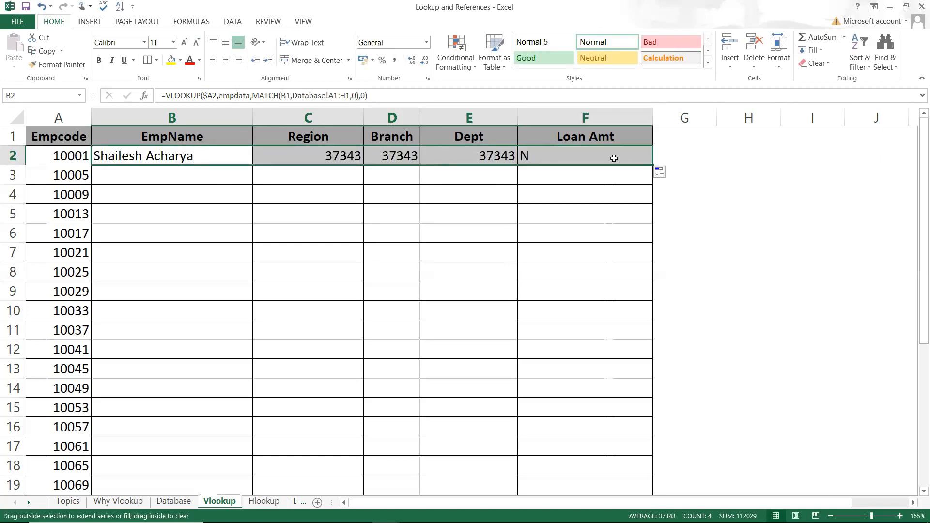
Step: Examine how MATCH's lookup array shifts between the formulas in B2, C2 and E2
double_click(234, 156)
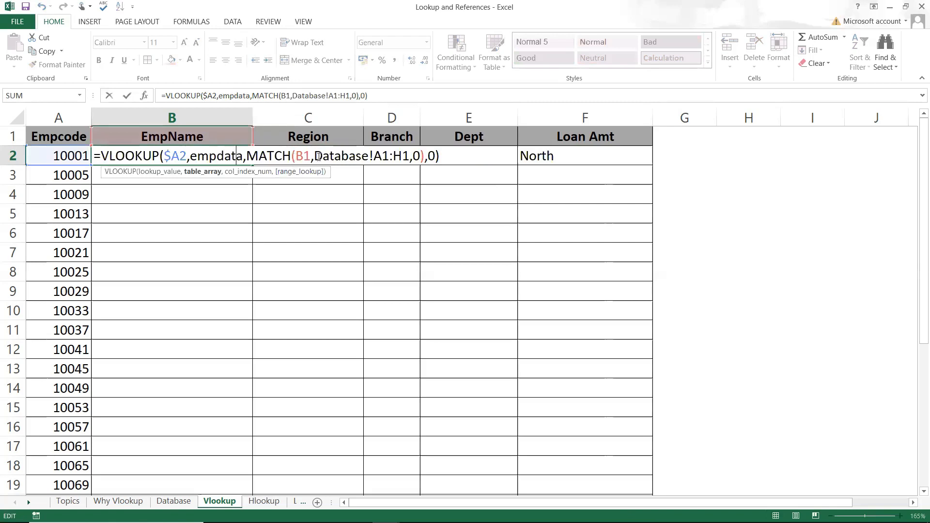
key("Escape")
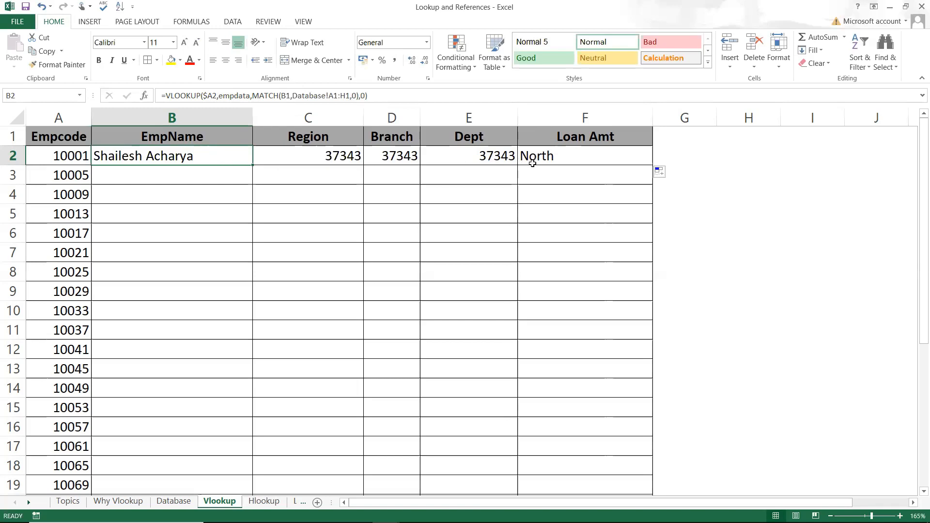
left_click(494, 156)
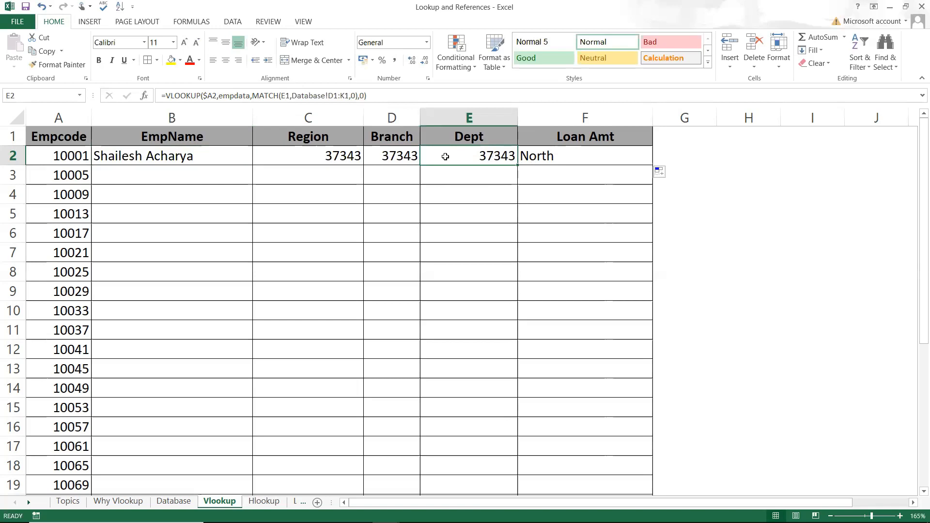
left_click(325, 158)
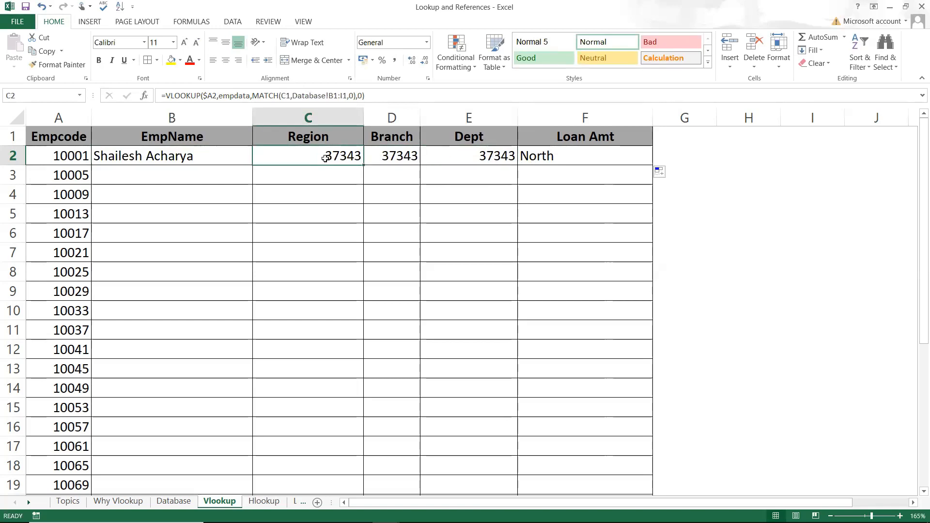
left_click(241, 160)
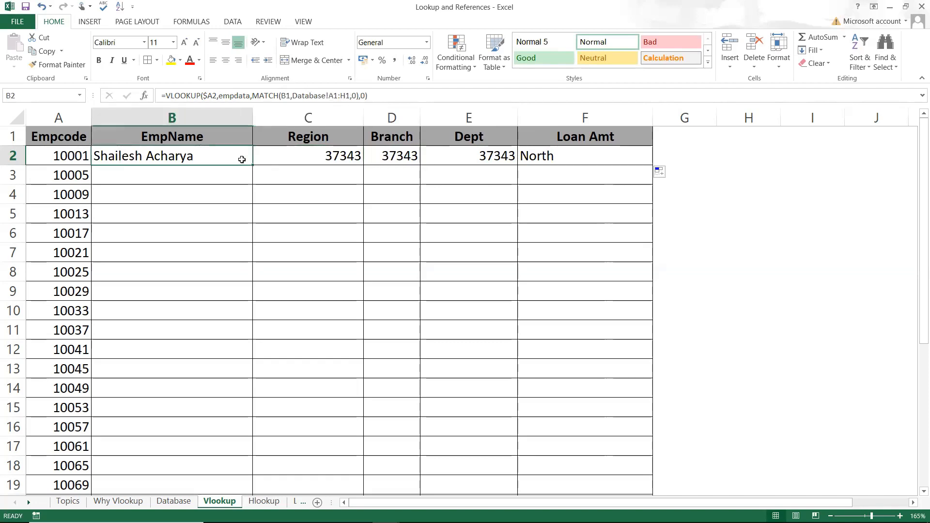
left_click_drag(252, 165, 361, 166)
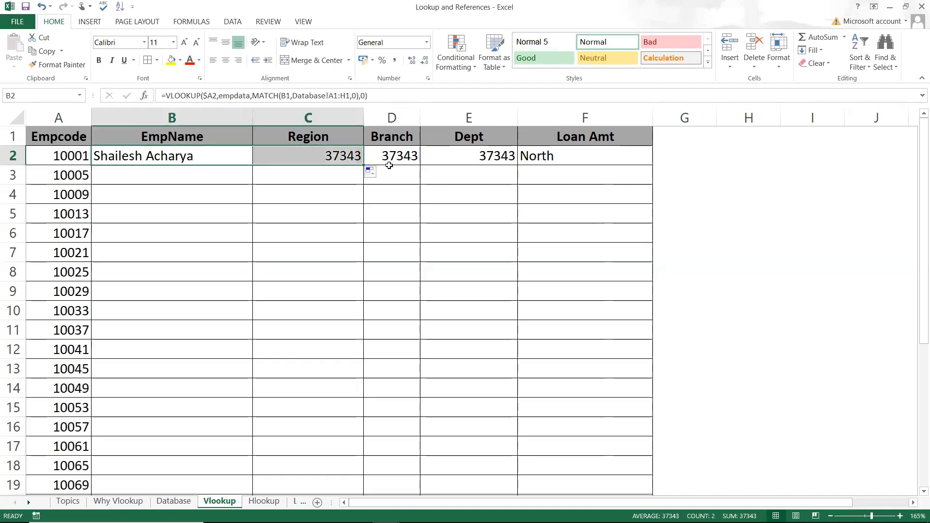
double_click(320, 158)
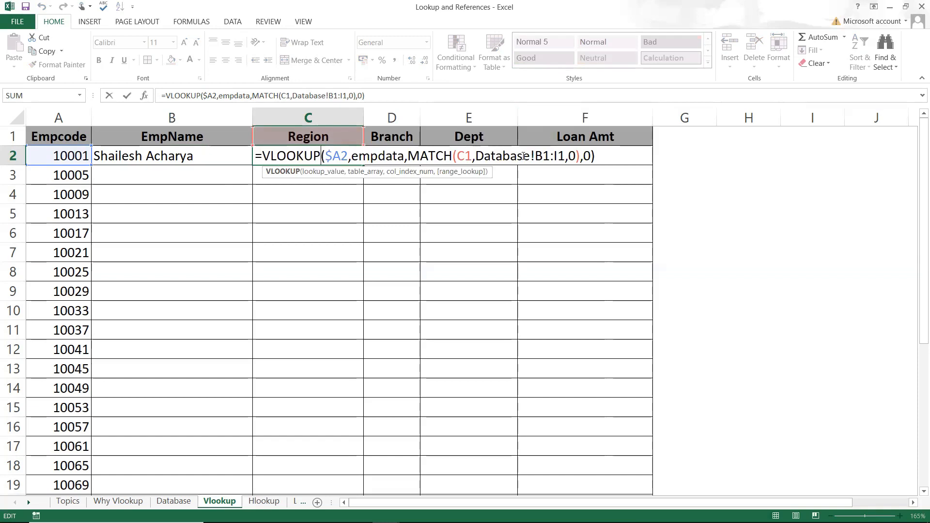
Step: Make the MATCH lookup array in B2's formula absolute as Database!$A$1:$H$1
left_click(229, 152)
double_click(229, 152)
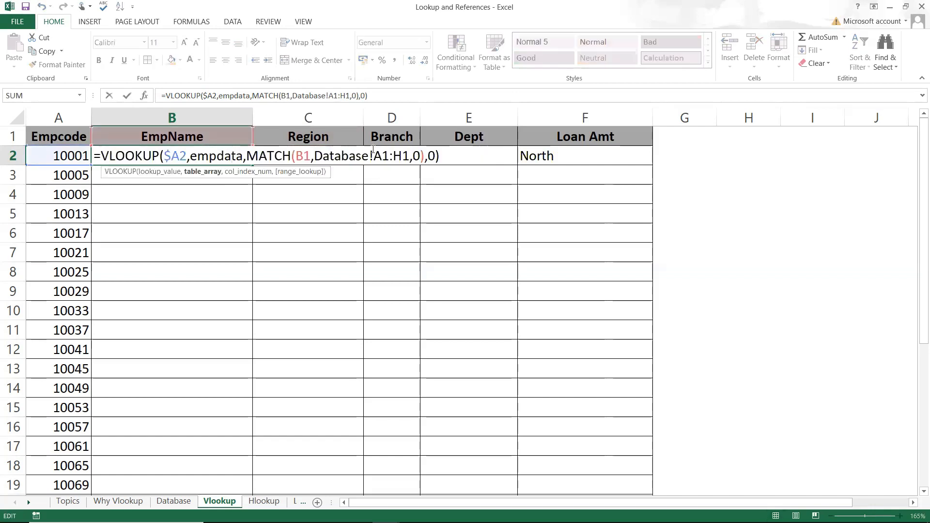
left_click_drag(376, 155, 408, 155)
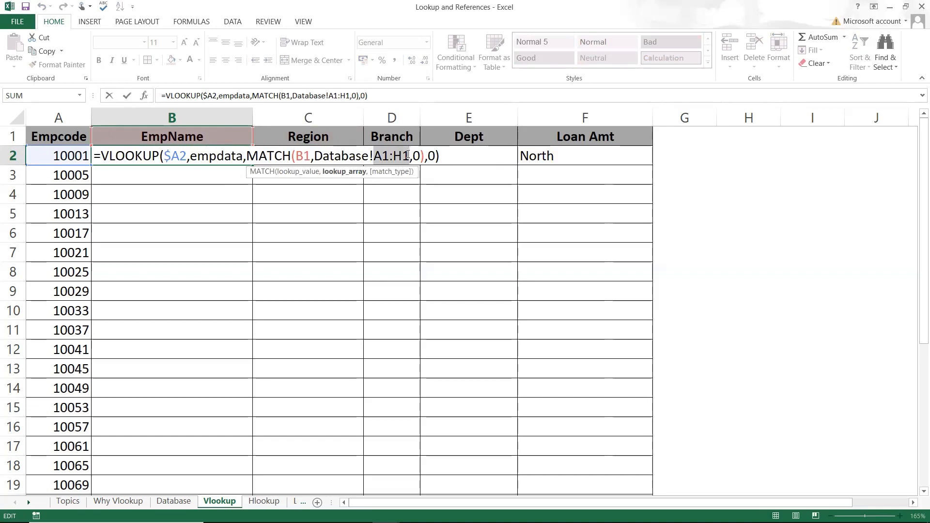
key("F4")
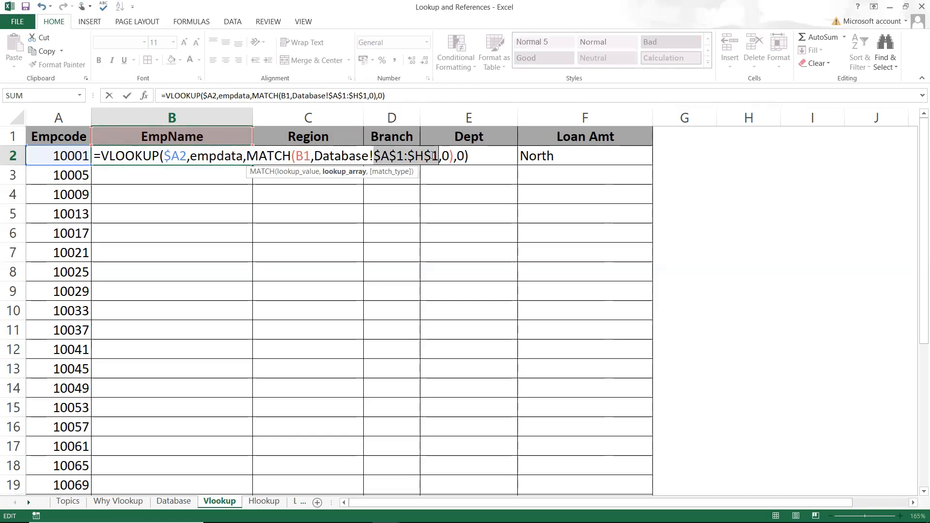
key("Return")
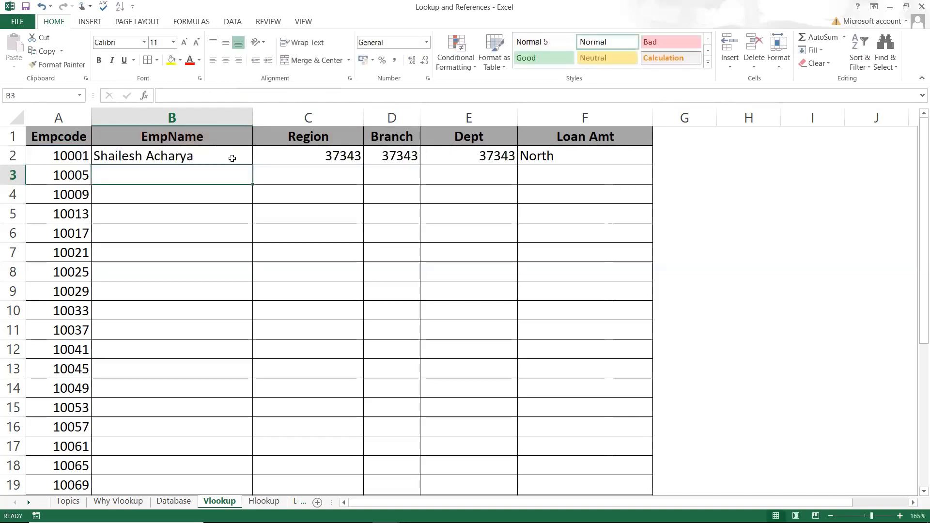
Step: Try filling B2's formula with the absolute header range across to F2 and down all employee rows
left_click(241, 160)
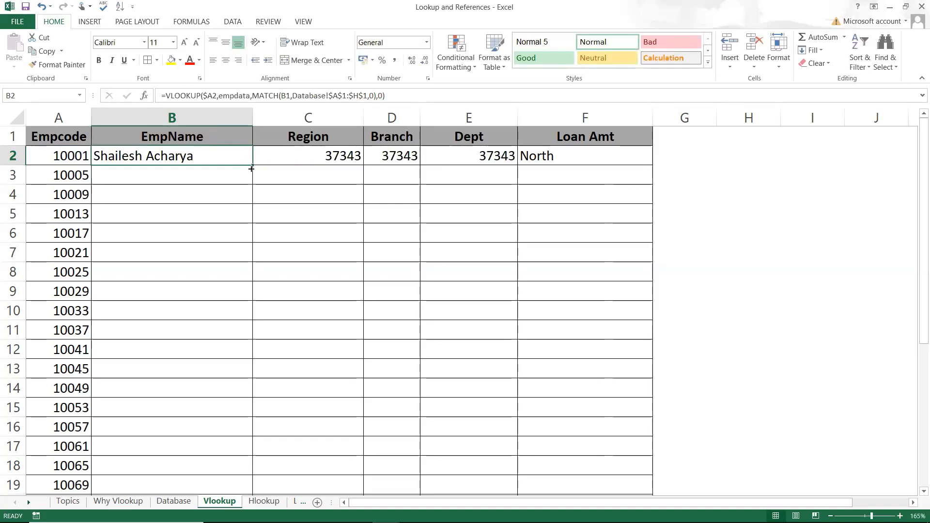
left_click_drag(251, 167, 629, 171)
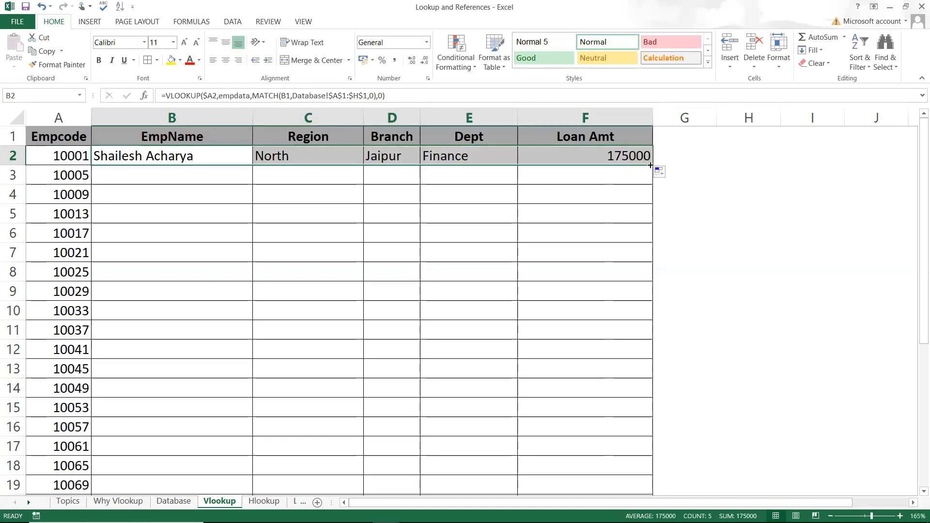
double_click(650, 166)
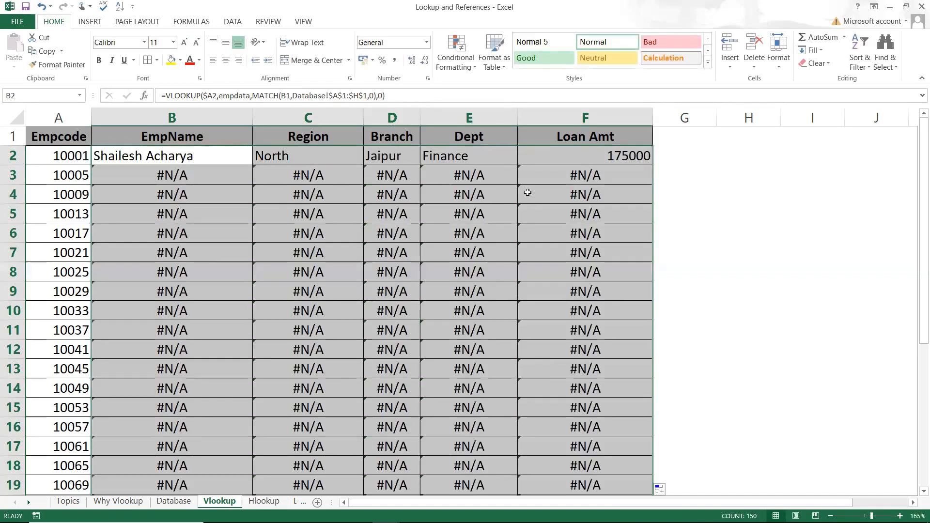
Step: Lock the row of MATCH's lookup value in B2's formula by changing the reference to B$1
left_click(208, 154)
double_click(208, 154)
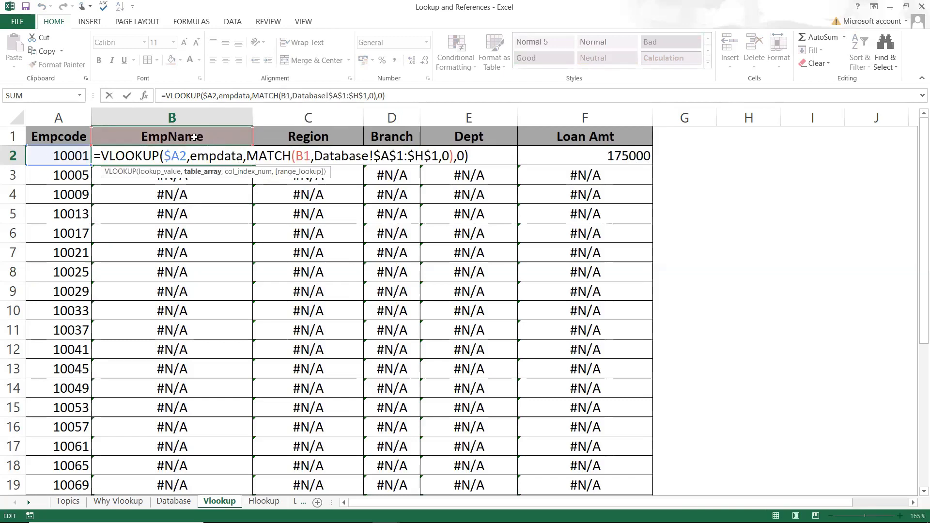
left_click(298, 155)
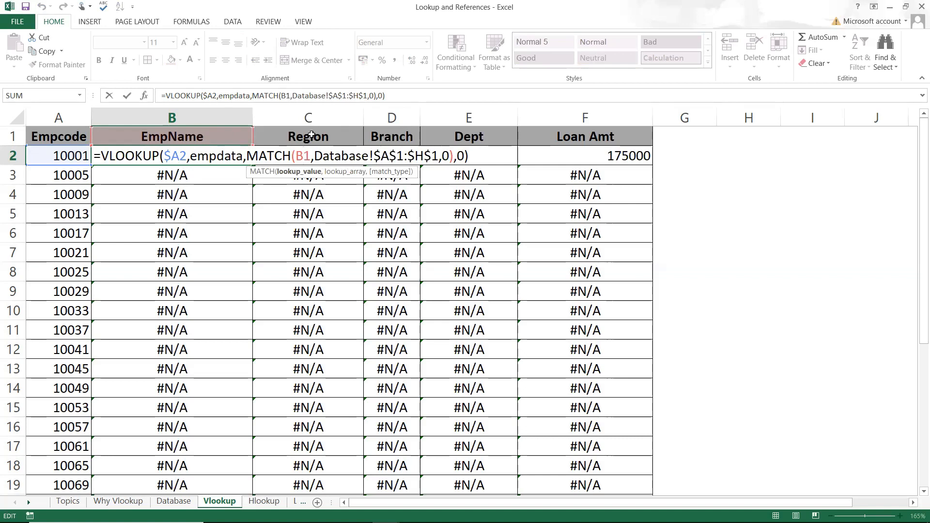
key("F4")
key("F4")
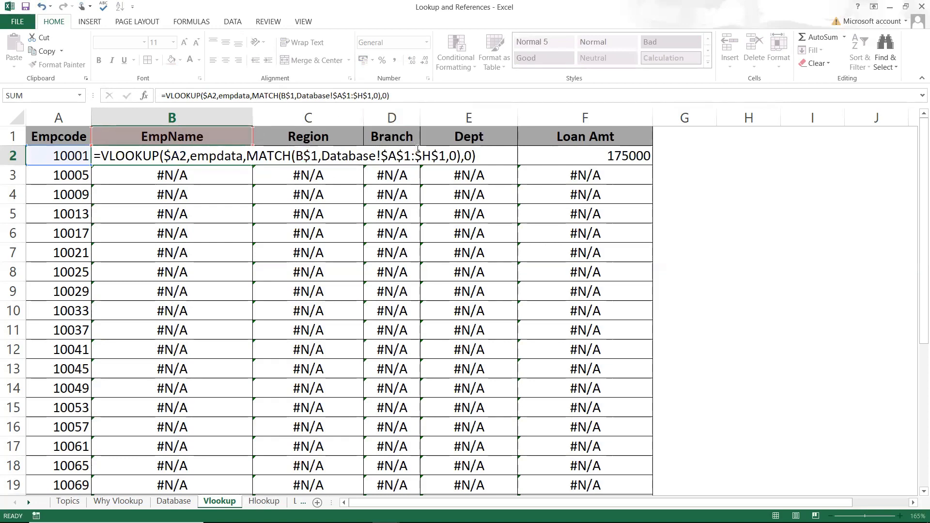
key("Return")
Step: Fill B2's formula with the row-locked header reference across to F2 and down all employee rows
left_click(234, 149)
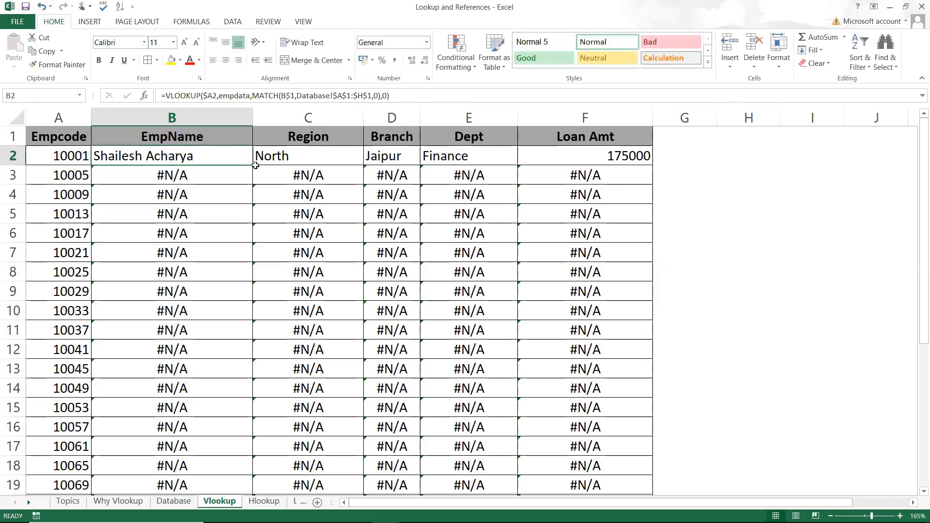
left_click_drag(252, 165, 645, 156)
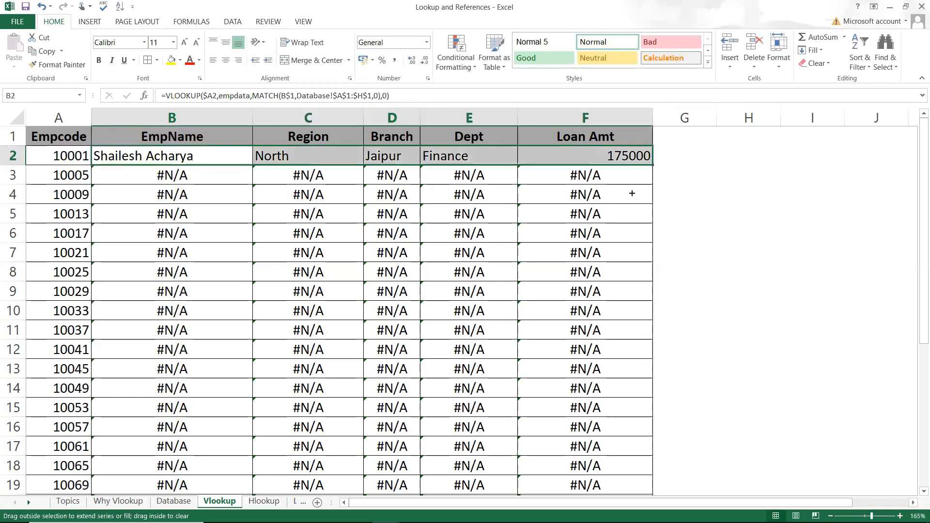
double_click(653, 166)
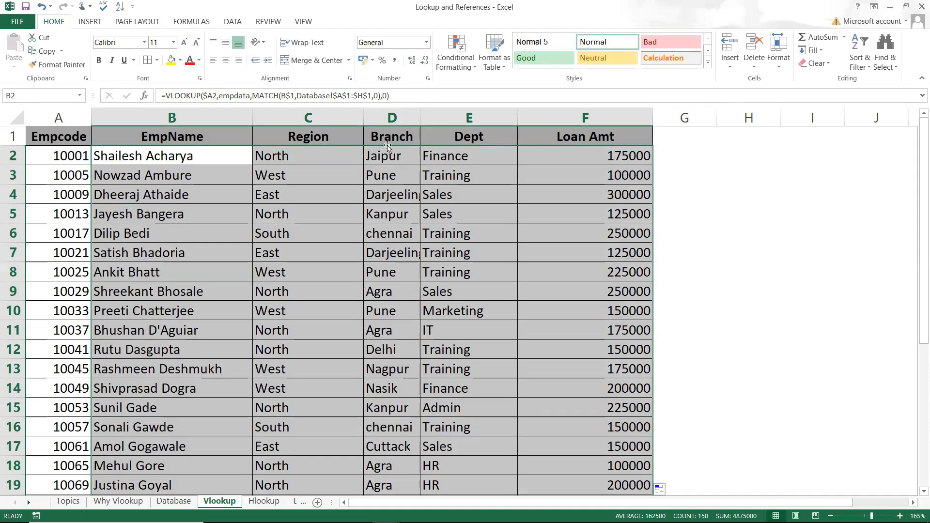
Step: Examine the nested MATCH references in the VLOOKUP formulas in B2 and F2
double_click(234, 158)
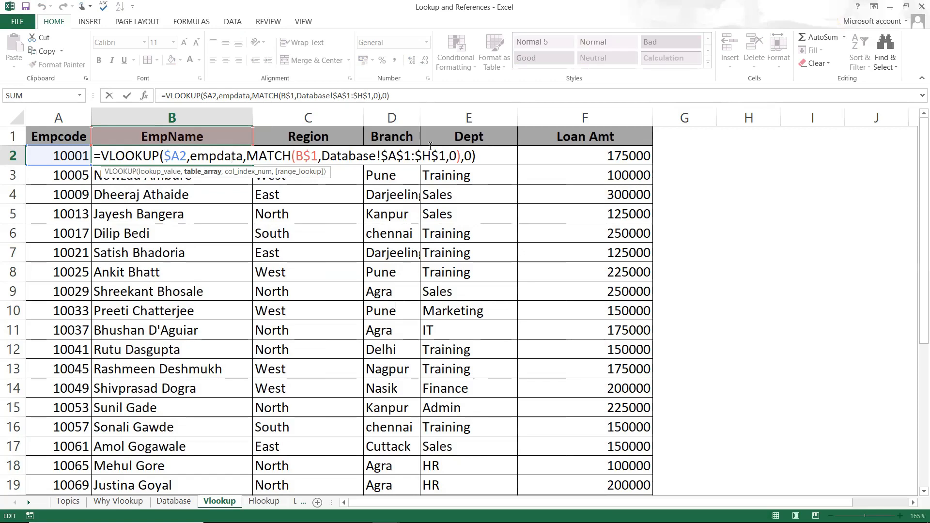
key("ctrl+Return")
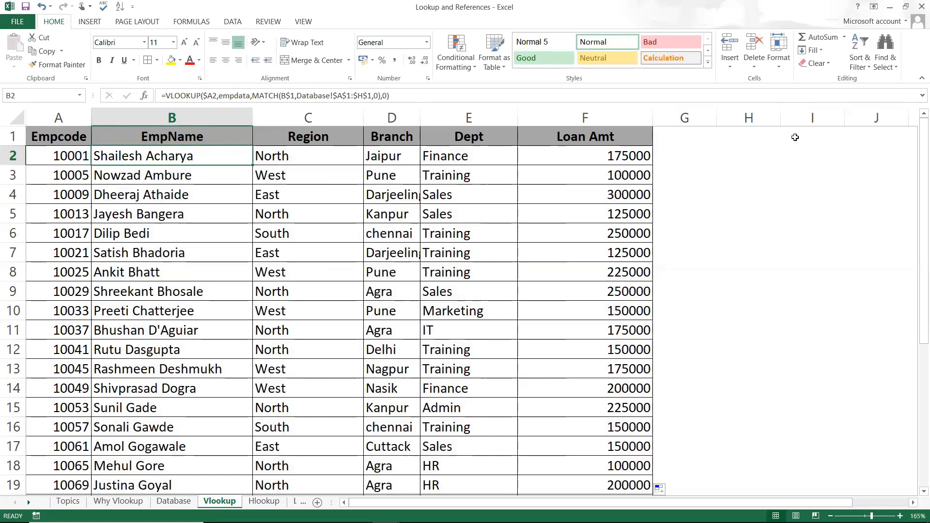
double_click(545, 155)
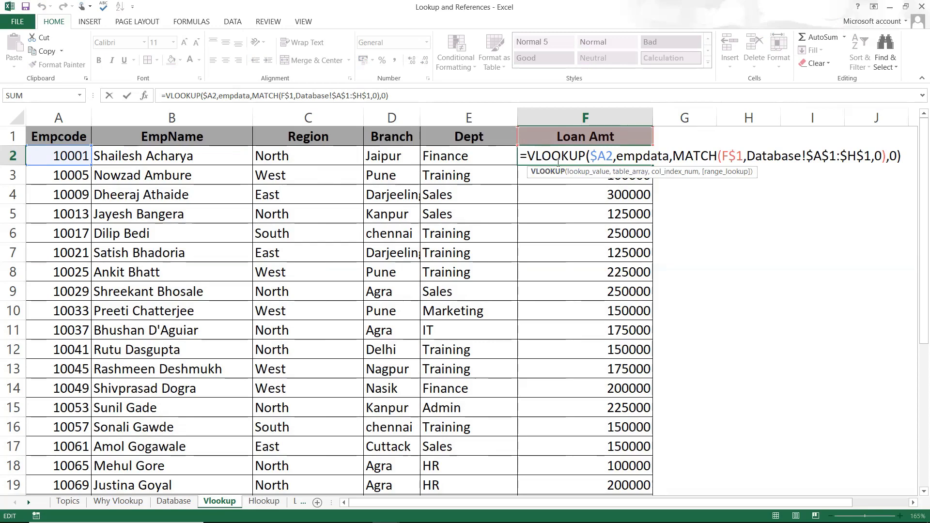
key("ctrl+Return")
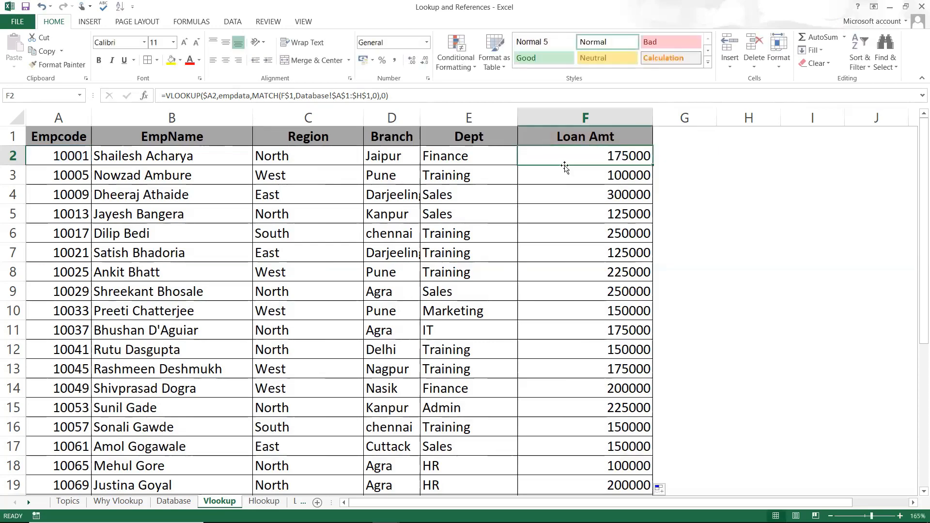